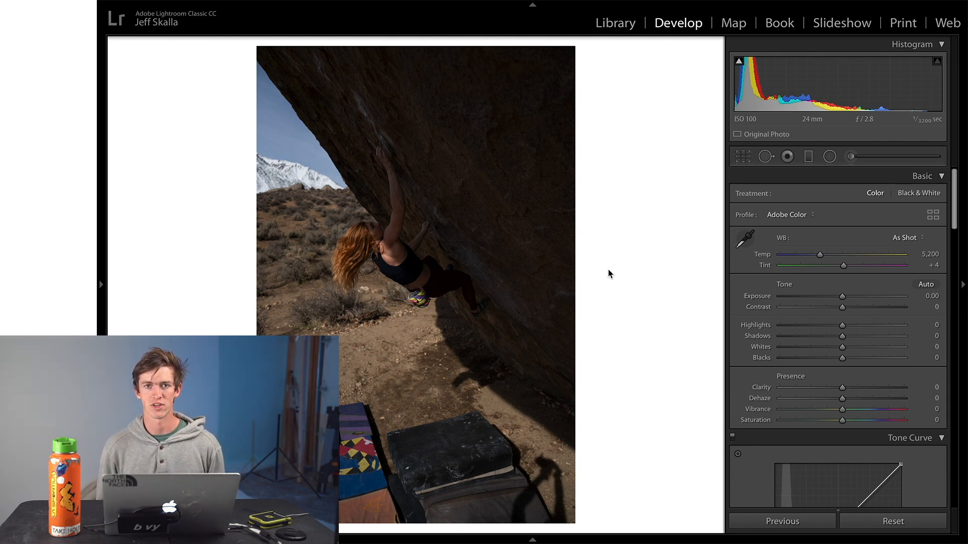
Raise the photo's Exposure to +1.25 and push Vibrance and Saturation to +100
left_click(857, 296)
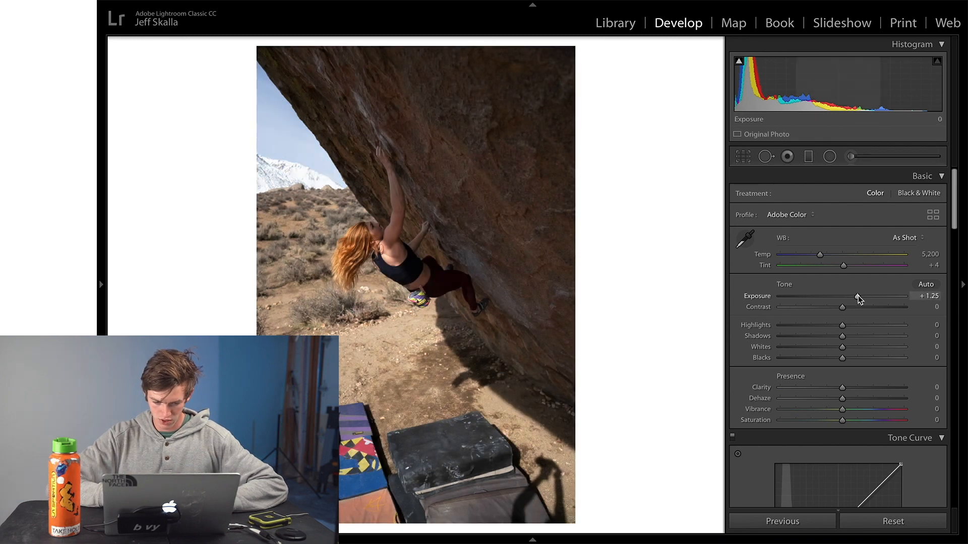
left_click(907, 410)
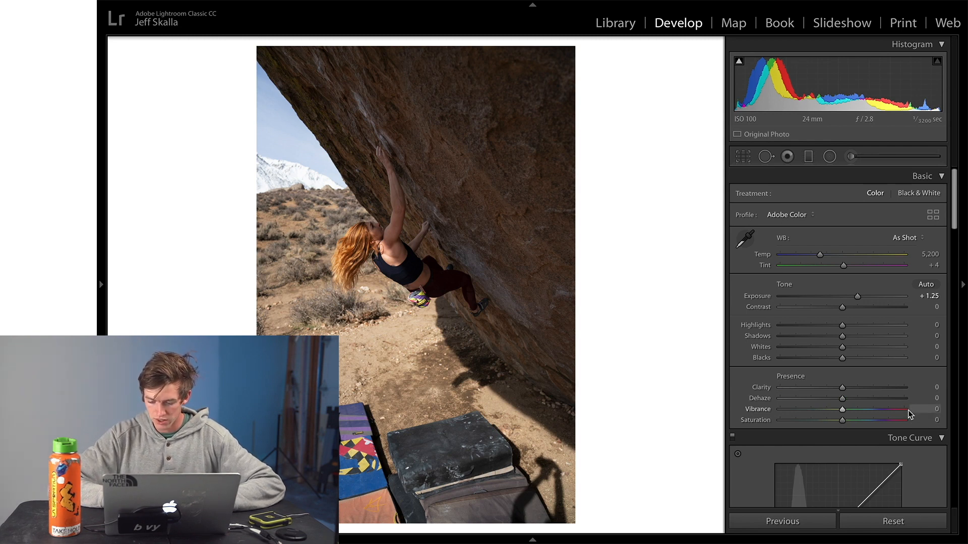
left_click(908, 420)
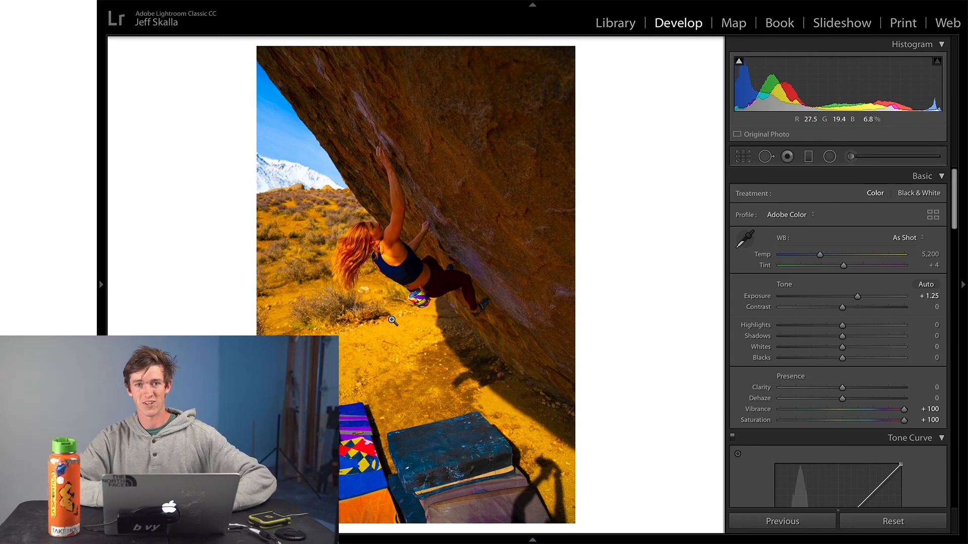
Adjust the white balance to a Temp of 4,862 and a Tint of +17
left_click_drag(820, 255, 818, 258)
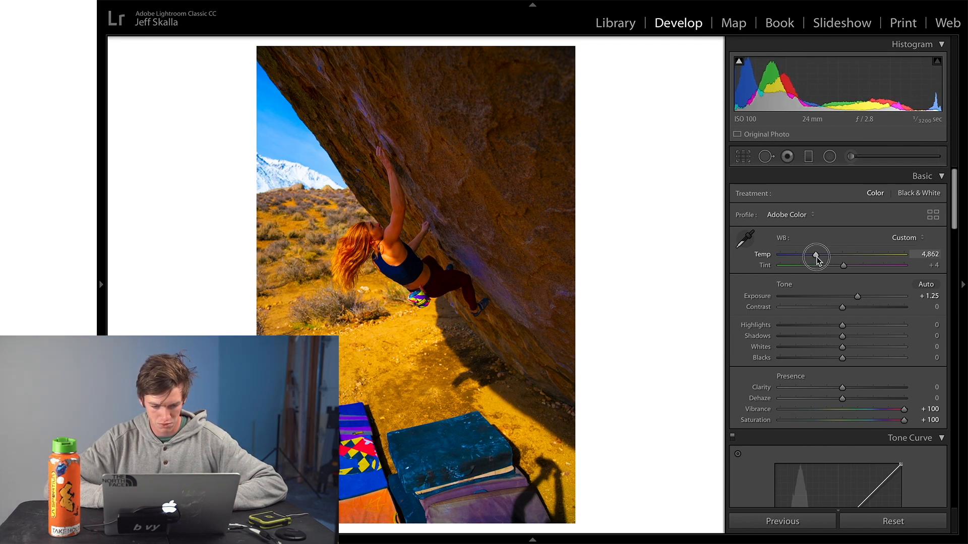
left_click_drag(845, 268, 845, 268)
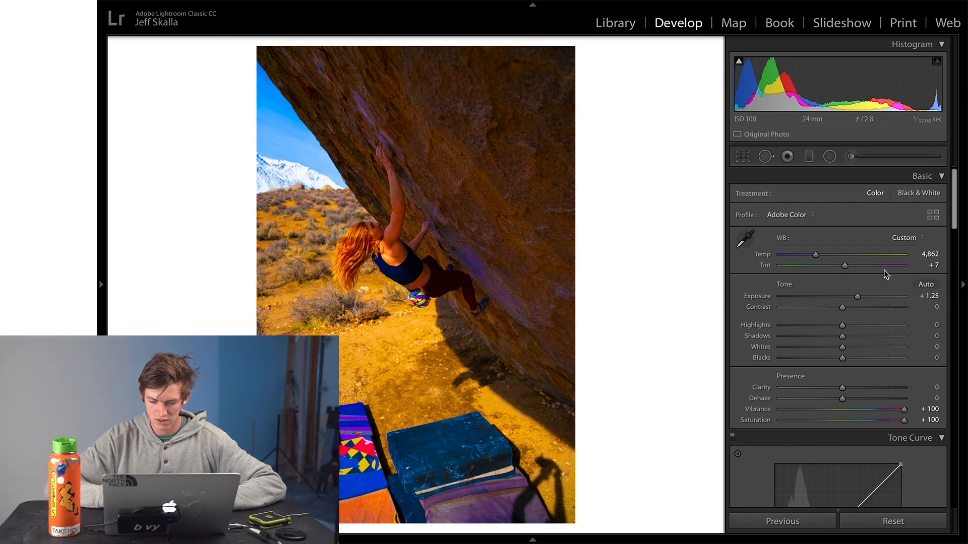
left_click_drag(846, 267, 850, 268)
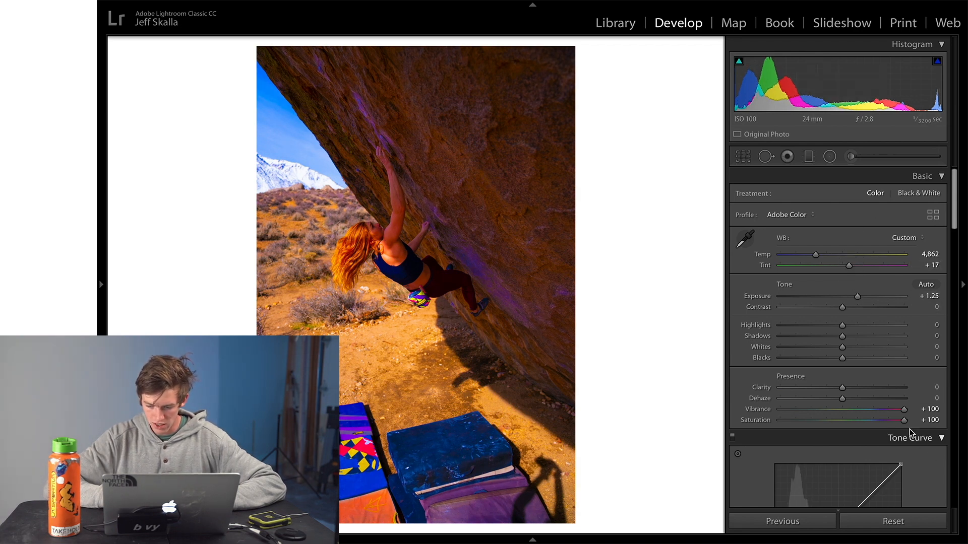
Reset Vibrance, Saturation and Exposure to their default values
double_click(903, 409)
double_click(904, 420)
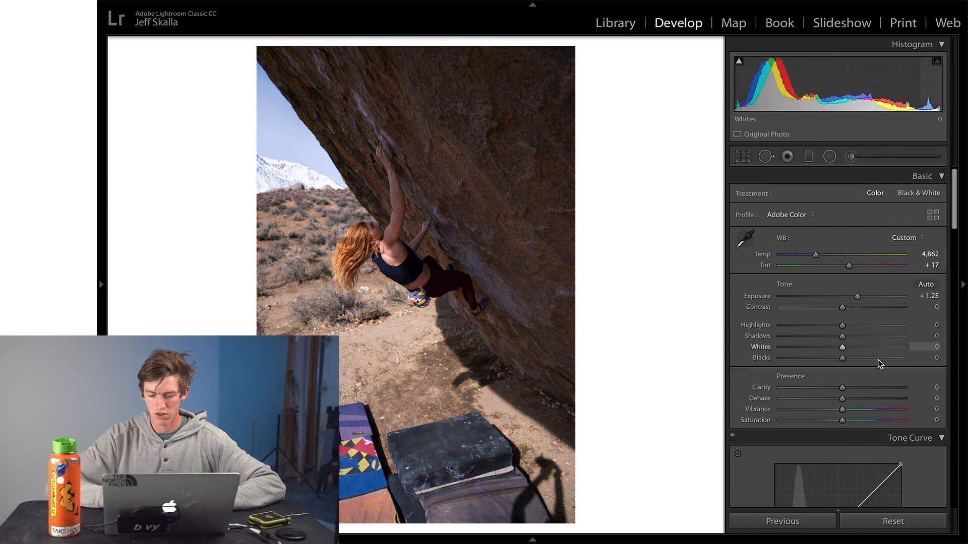
double_click(856, 296)
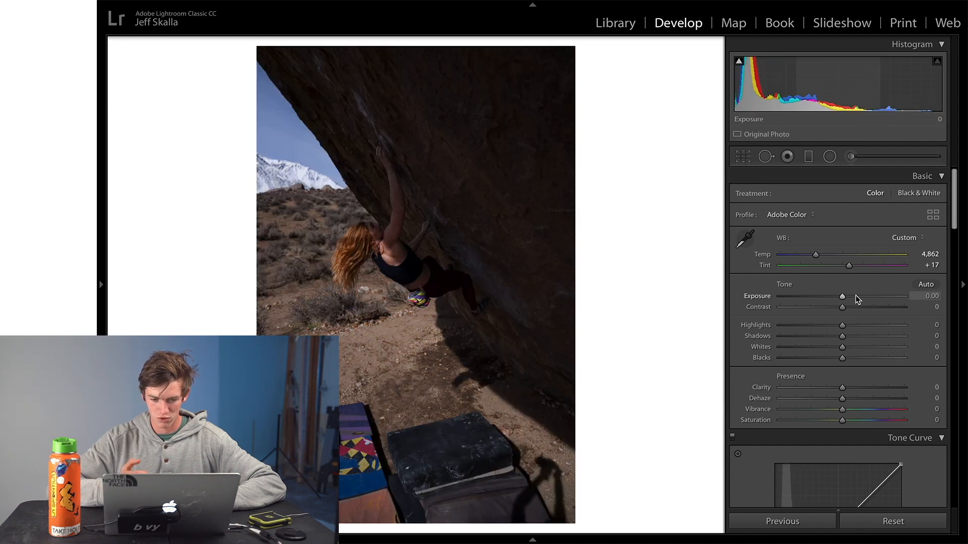
Preview the Black & White treatment, return to Color, and raise Exposure to +1.27
left_click(913, 192)
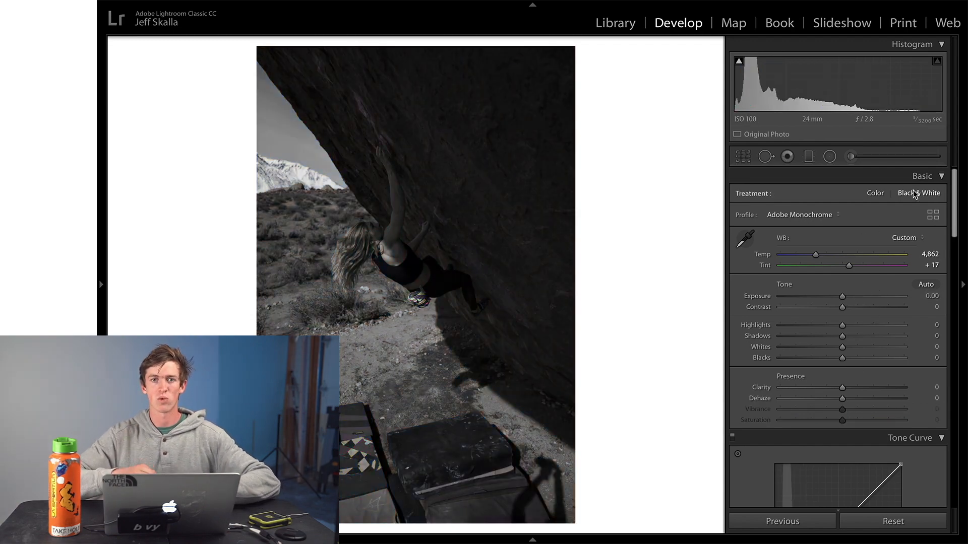
left_click(875, 193)
left_click(858, 296)
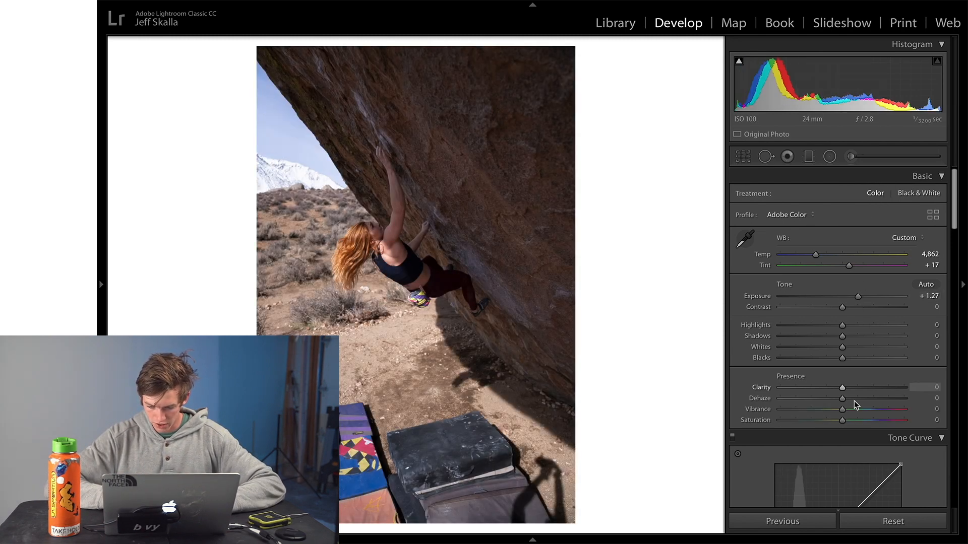
Set Saturation to +78, Exposure to +1.70, Contrast to +47, Highlights to −34, Shadows to +34, Whites to +2 and Blacks to +24
left_click_drag(860, 419, 889, 421)
left_click_drag(860, 296, 866, 295)
mouse_move(842, 336)
left_mouse_down()
mouse_move(851, 337)
mouse_move(832, 331)
left_mouse_up()
double_click(832, 328)
double_click(839, 337)
left_click_drag(842, 325, 873, 313)
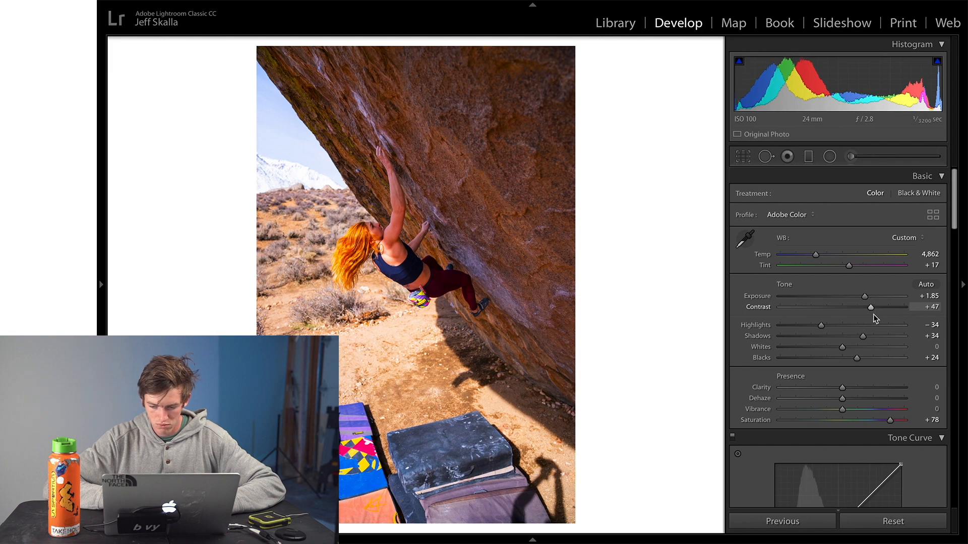
left_click_drag(842, 348, 843, 347)
left_click_drag(864, 296, 863, 295)
Preview the adjusted photo in Black & White, return to Color, and reset Saturation to its default
left_click(906, 194)
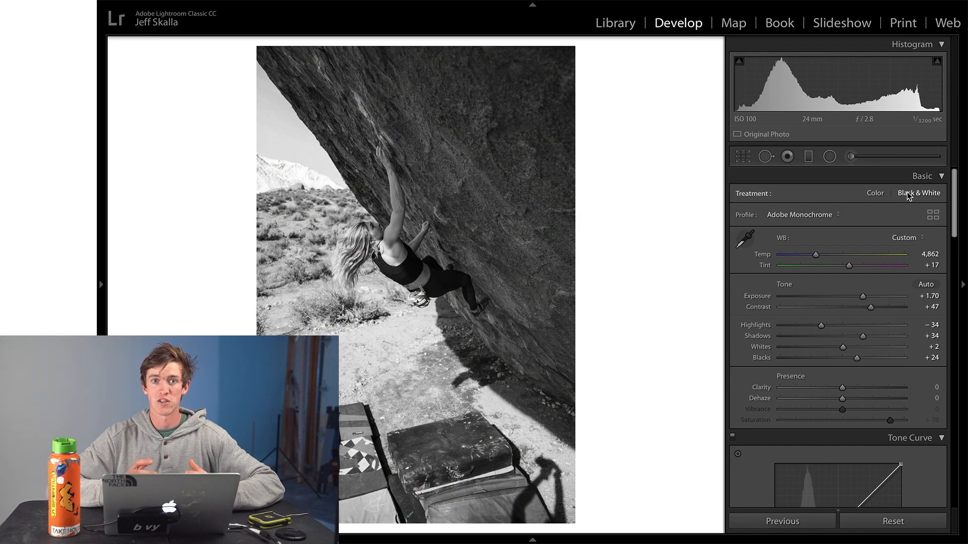
left_click(881, 194)
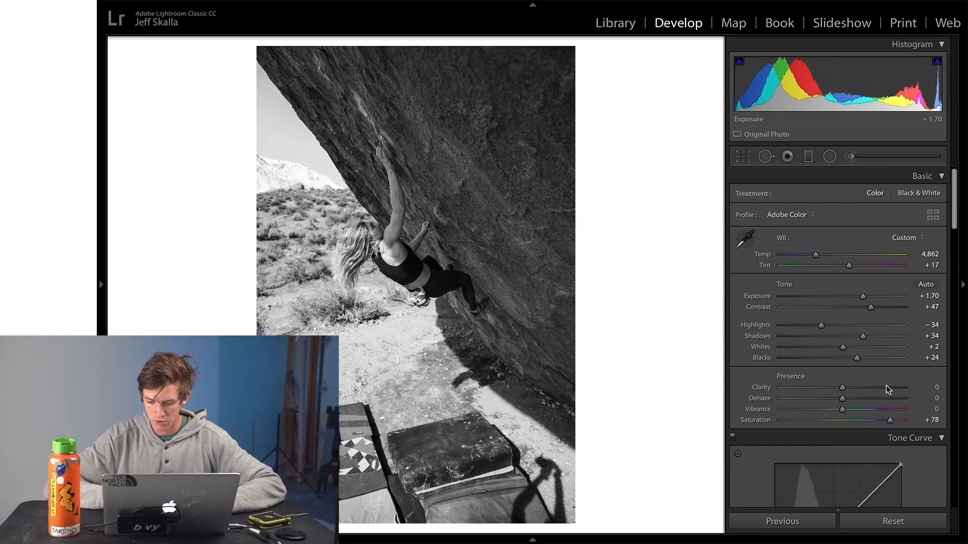
double_click(892, 419)
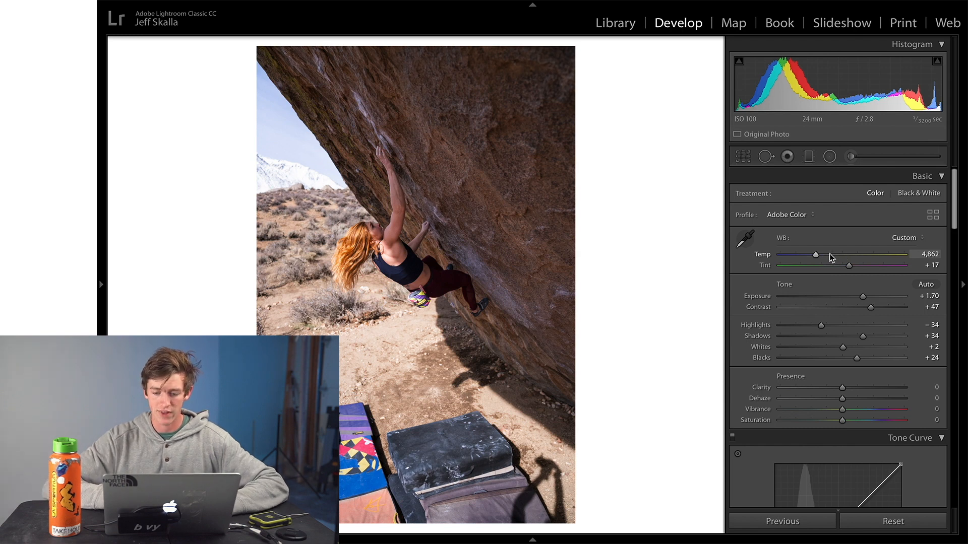
Warm the white balance to a Temp of 5,343 and reset Exposure, Contrast, Highlights, Shadows, Whites and Blacks to zero
left_click_drag(816, 255, 823, 253)
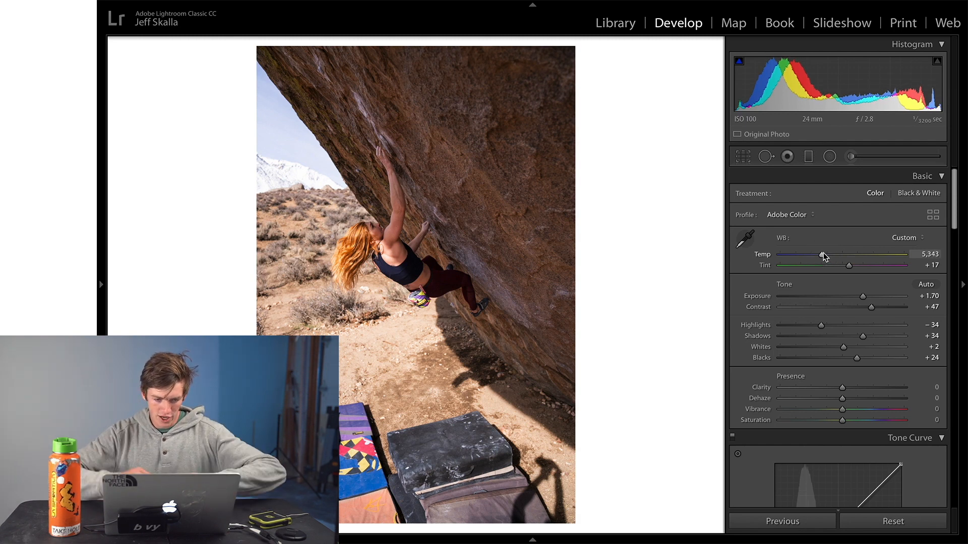
double_click(821, 325)
double_click(863, 335)
double_click(843, 347)
double_click(858, 358)
double_click(871, 307)
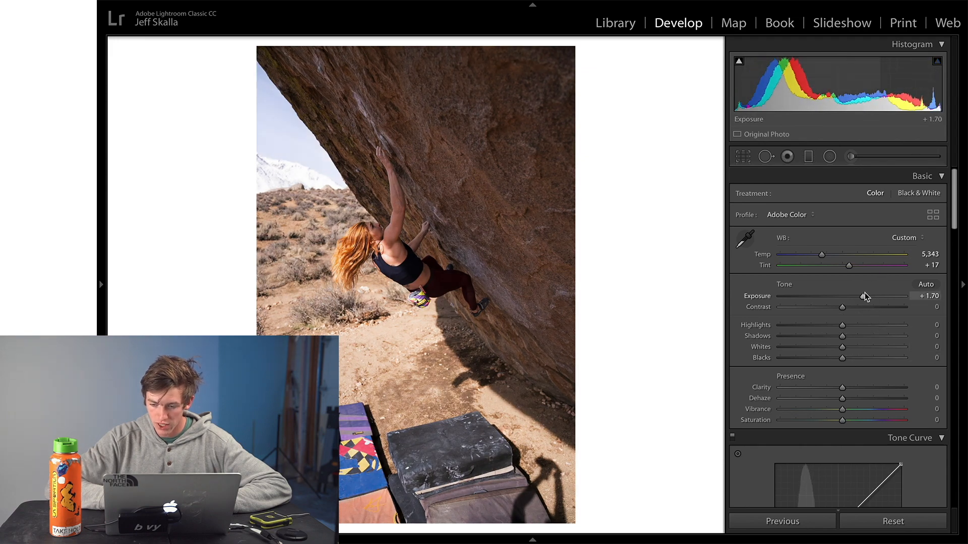
double_click(864, 297)
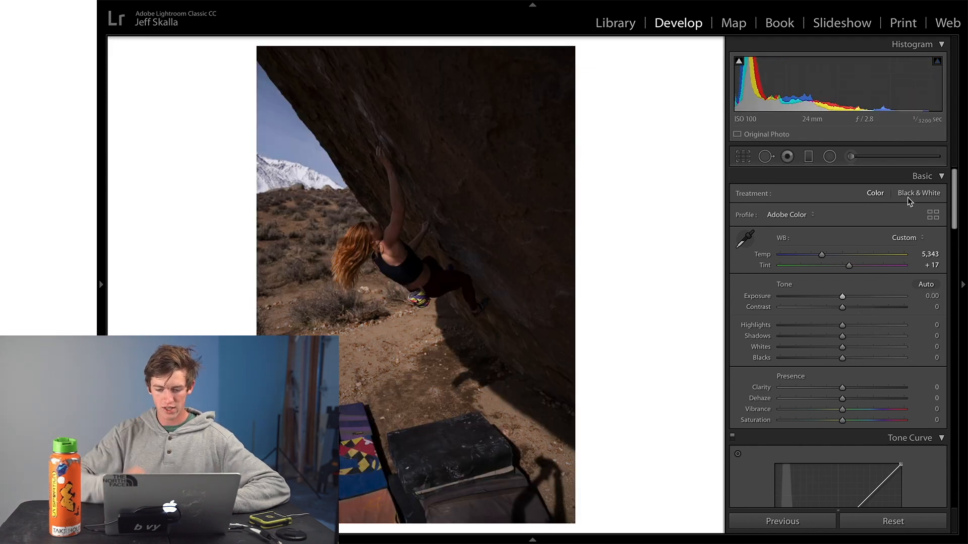
Convert the photo to the Black & White treatment with Exposure at +1.30 and Highlights at −27
left_click(907, 195)
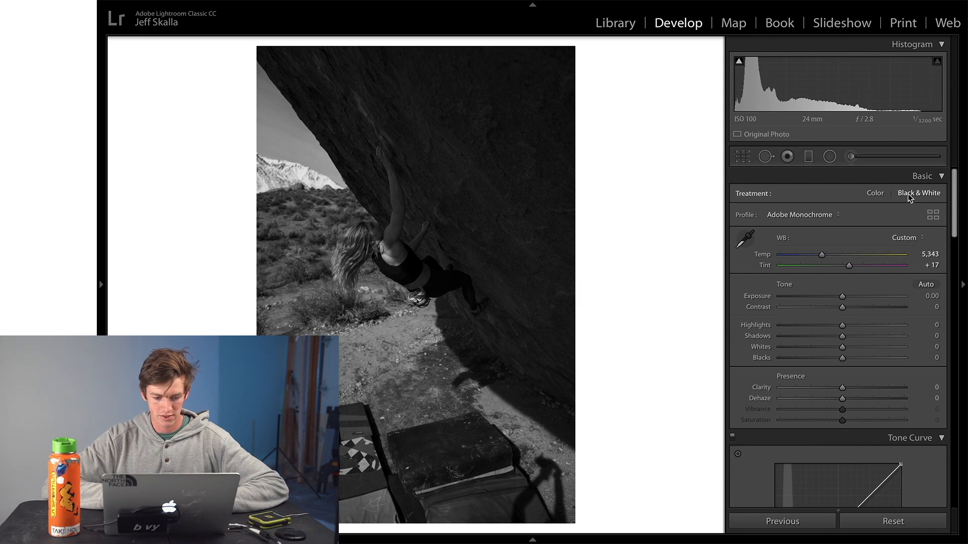
left_click_drag(843, 298, 857, 296)
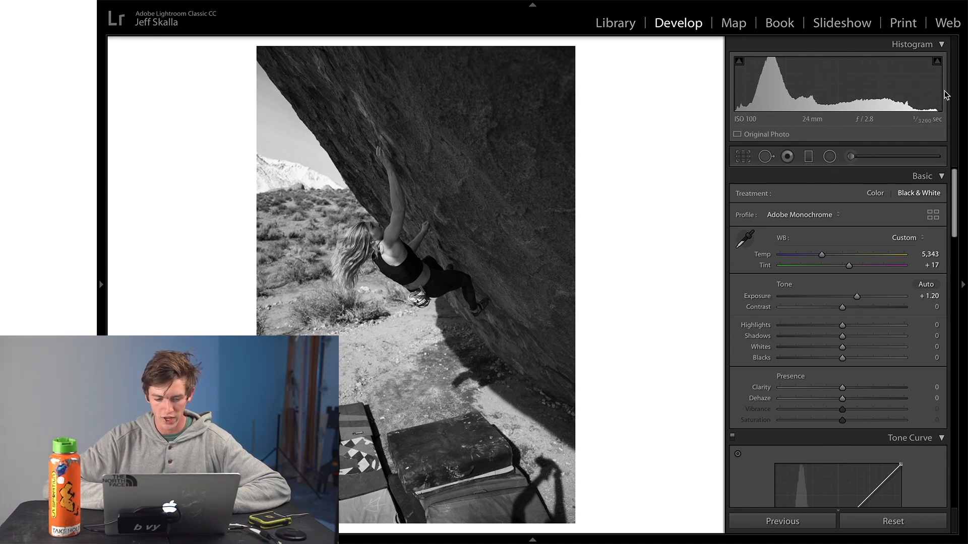
left_click_drag(842, 325, 825, 335)
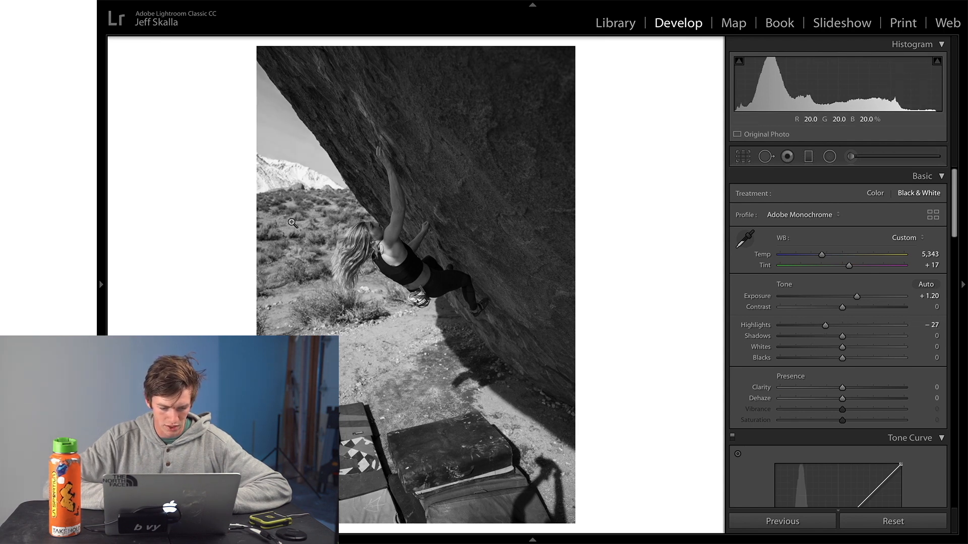
left_click_drag(857, 297, 859, 300)
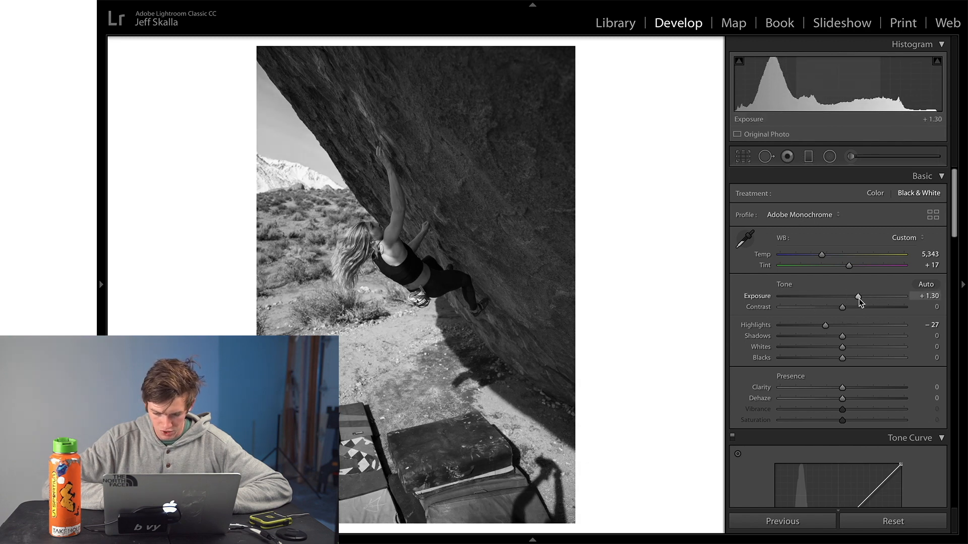
Lift the dark tones around the climber by setting Shadows to +41 and Blacks to +29
left_click_drag(842, 337, 854, 336)
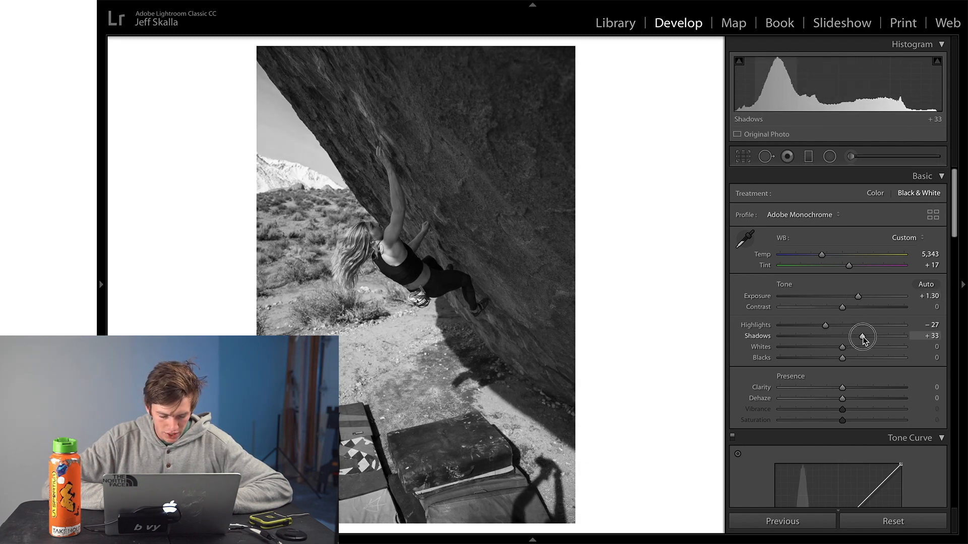
left_click(413, 261)
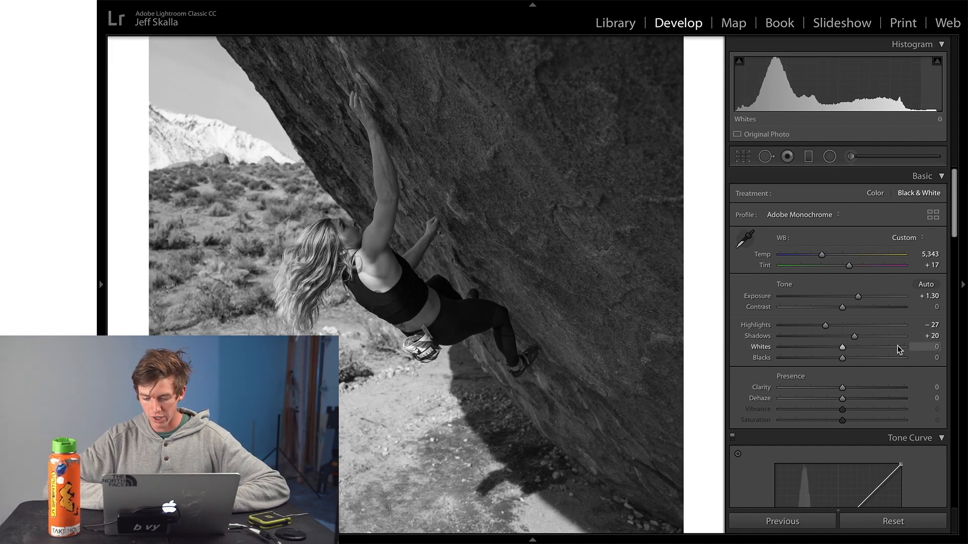
left_click_drag(855, 338, 855, 360)
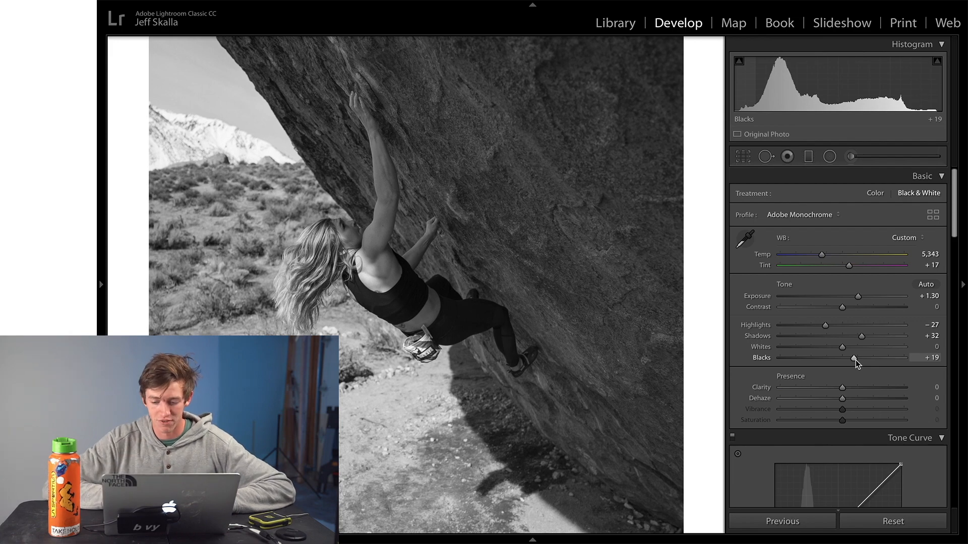
left_click_drag(855, 359, 869, 344)
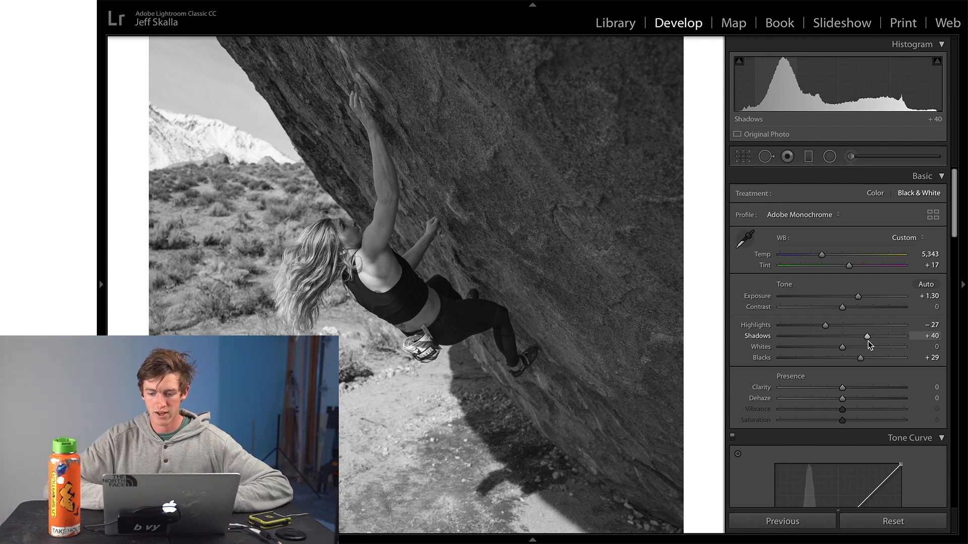
left_click(868, 337)
left_click_drag(868, 337, 868, 338)
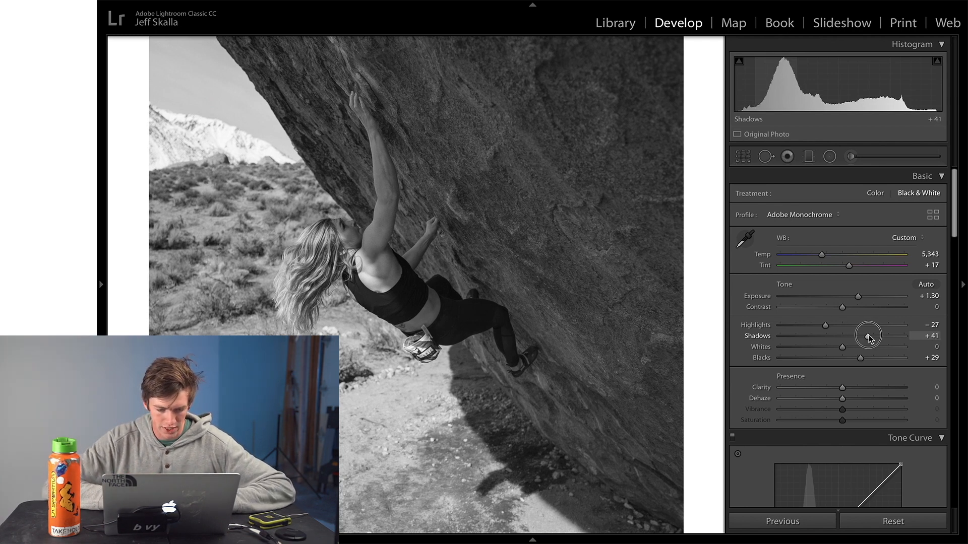
Refine the tones with Contrast +29, Highlights −31, Shadows +46 and Whites +9, and add Dehaze +2
left_click_drag(842, 307, 859, 309)
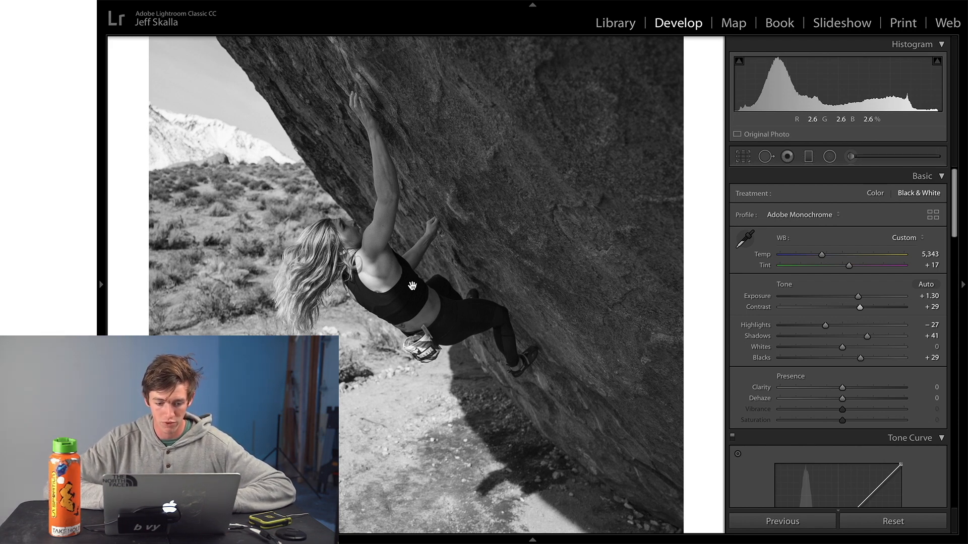
left_click_drag(825, 325, 823, 325)
left_click(858, 297)
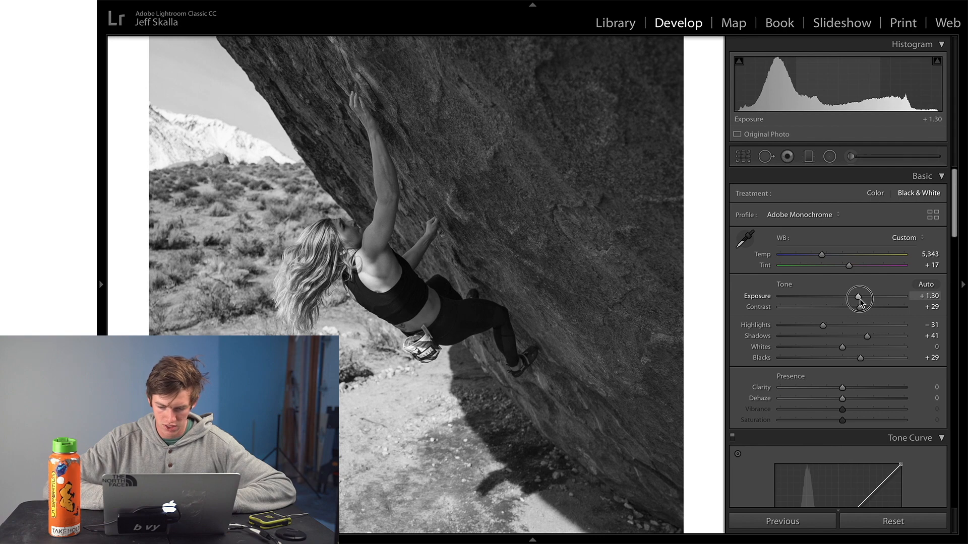
left_click_drag(867, 337, 849, 347)
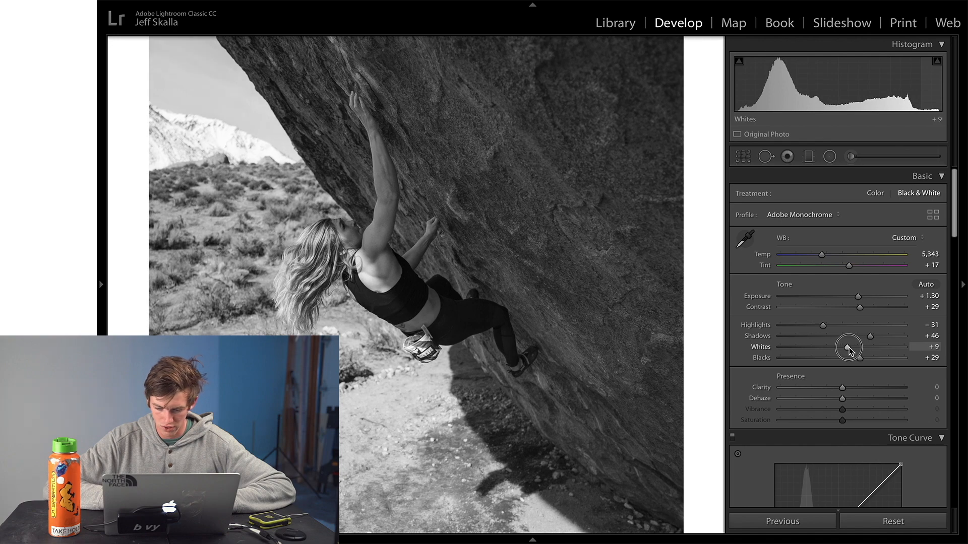
left_click_drag(843, 403, 845, 404)
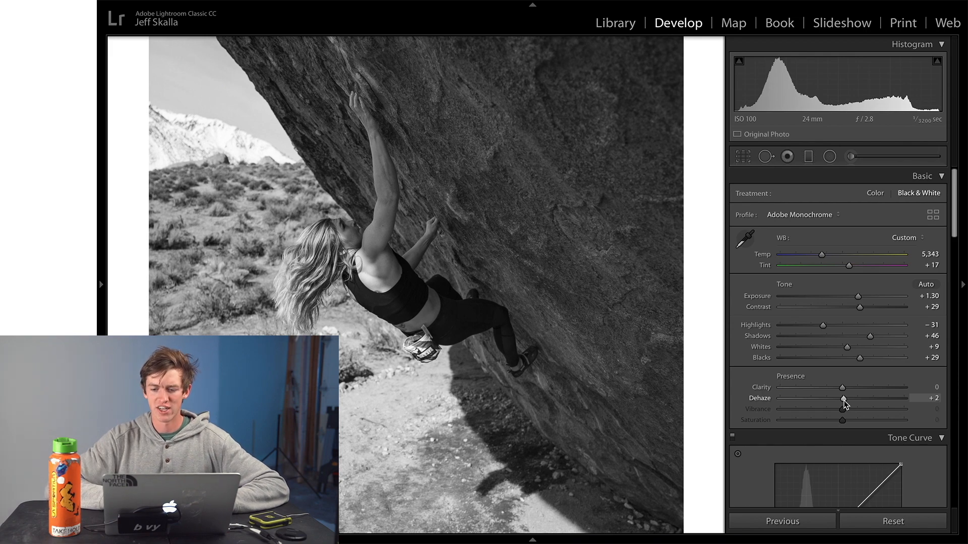
Switch the treatment to Color and compare the edited photo with its original Before view
left_click(874, 194)
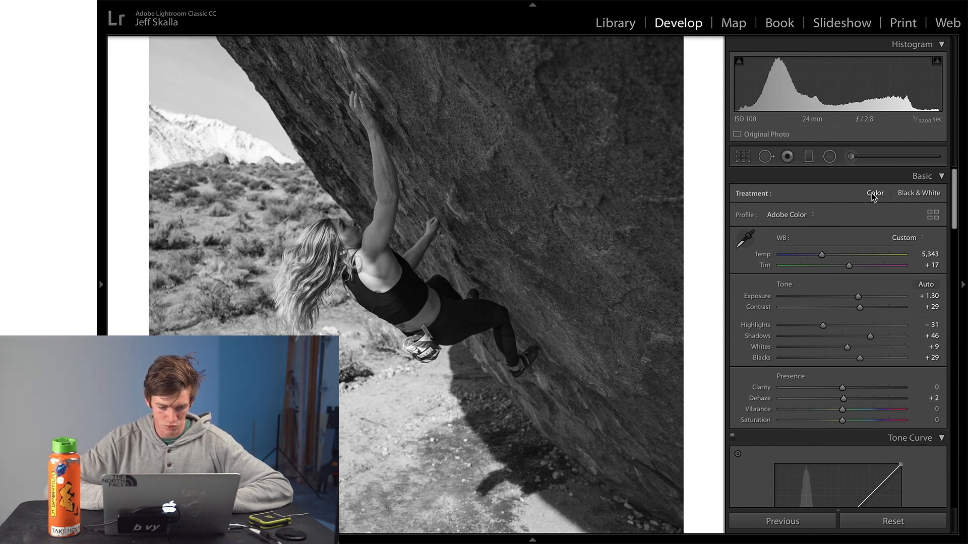
left_click(504, 282)
key("backslash")
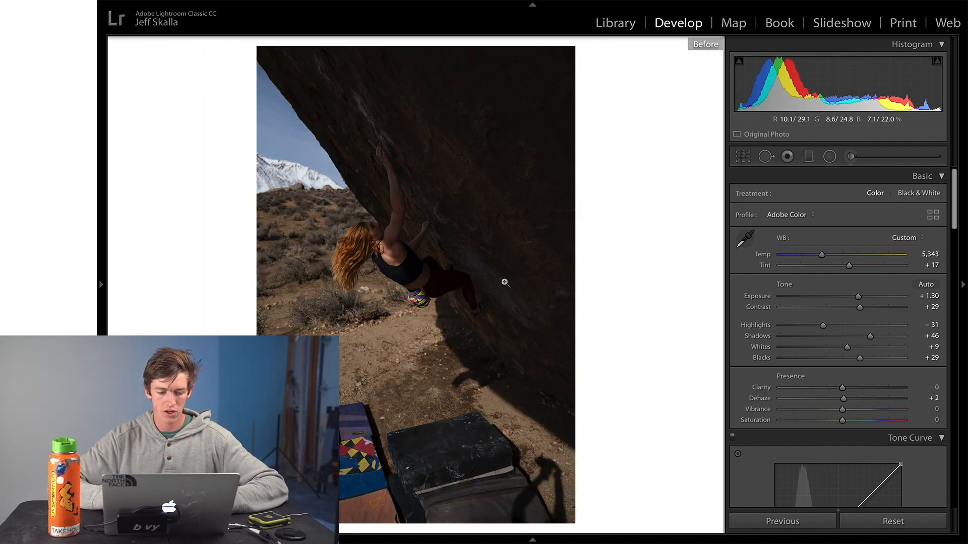
key("backslash")
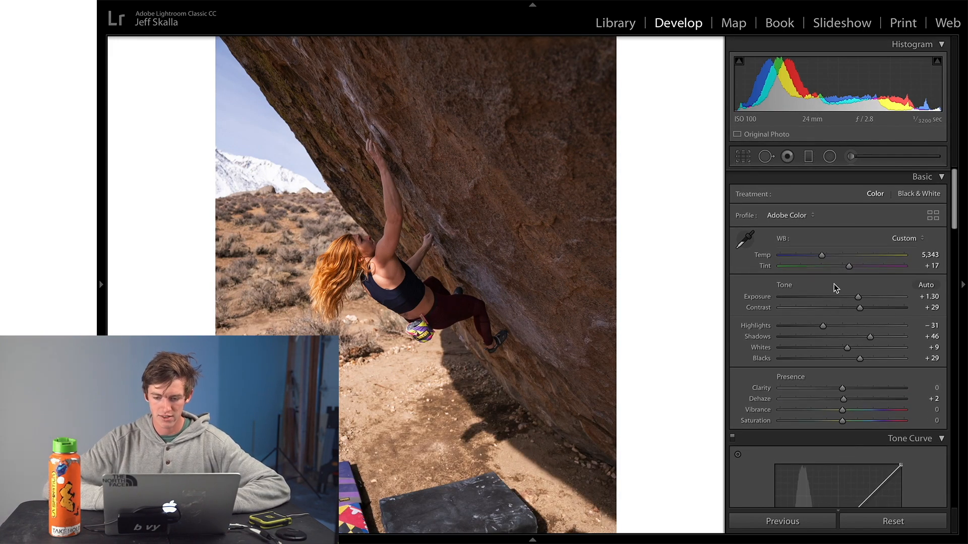
Set the treatment back to Black & White and go to the Tone Curve settings
left_click(918, 193)
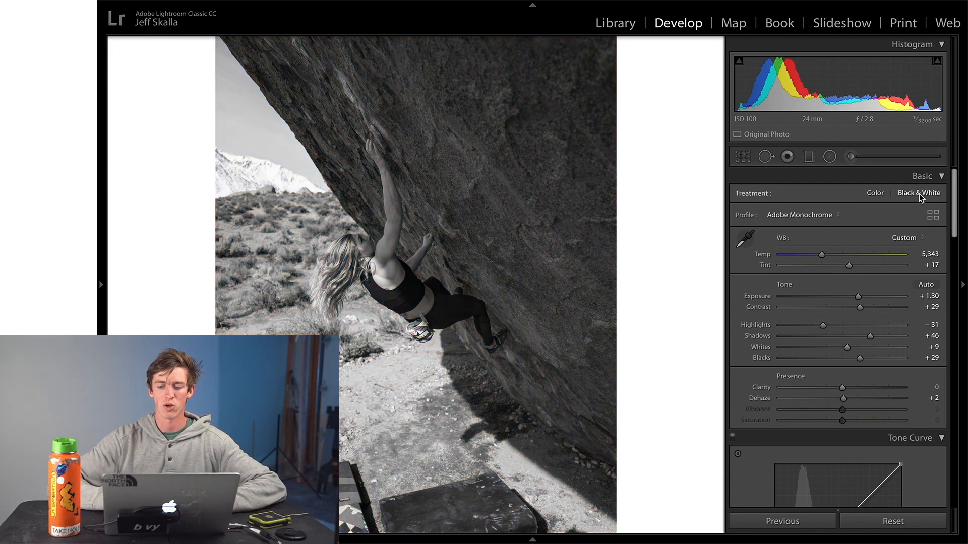
scroll(890, 281, "down", 1)
scroll(890, 280, "down", 5)
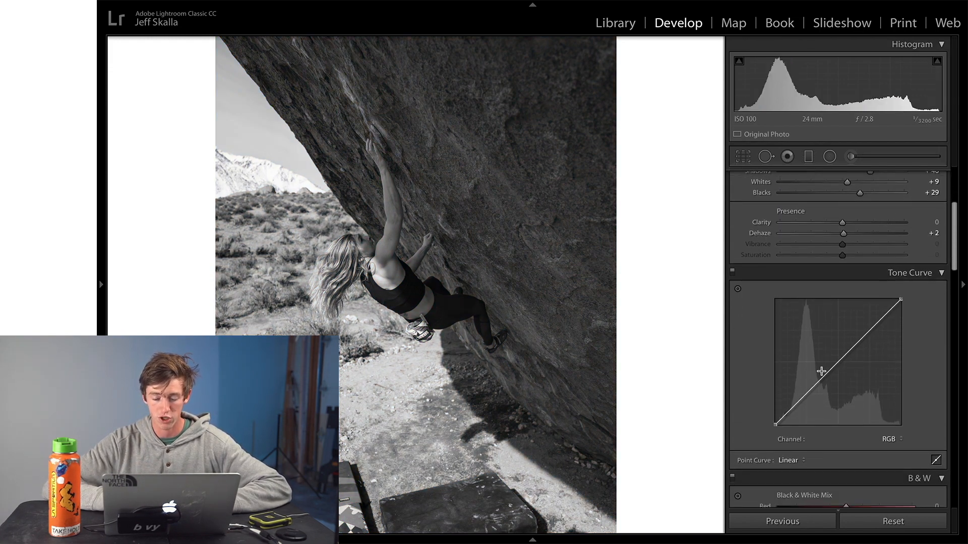
Fit the whole photo in view and slightly raise the tone curve's midtones by sampling the climber's arm with the targeted adjustment
scroll(811, 353, "down", 1)
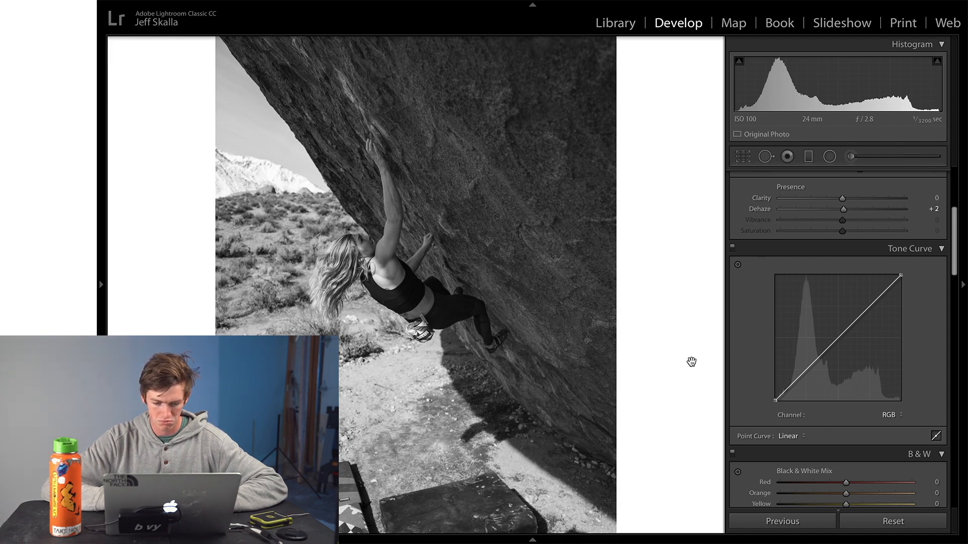
key("z")
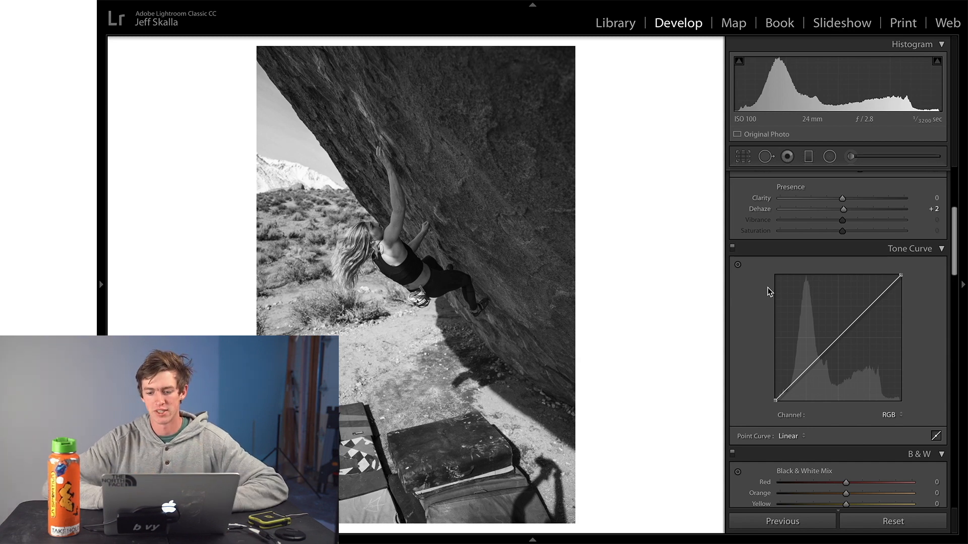
left_click(738, 265)
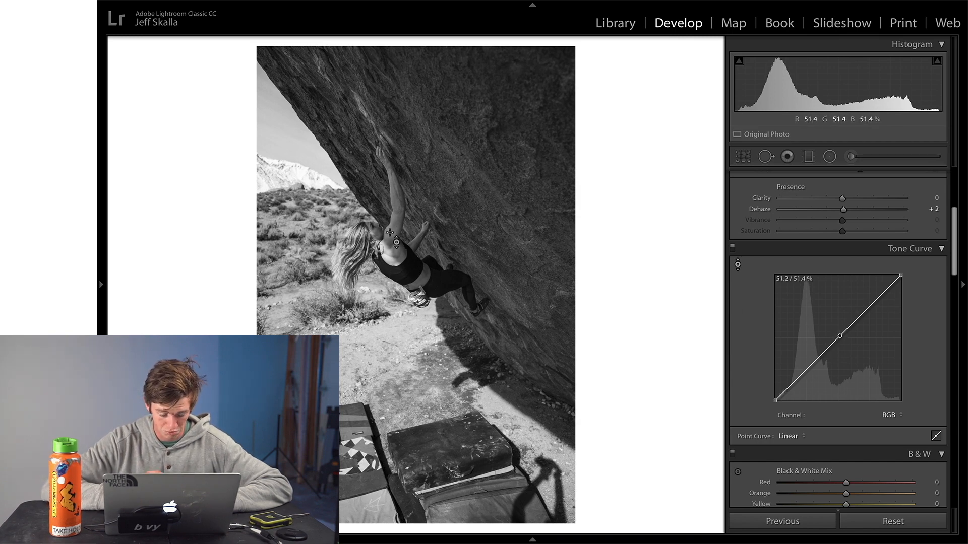
left_click(390, 232)
left_click_drag(390, 233, 390, 232)
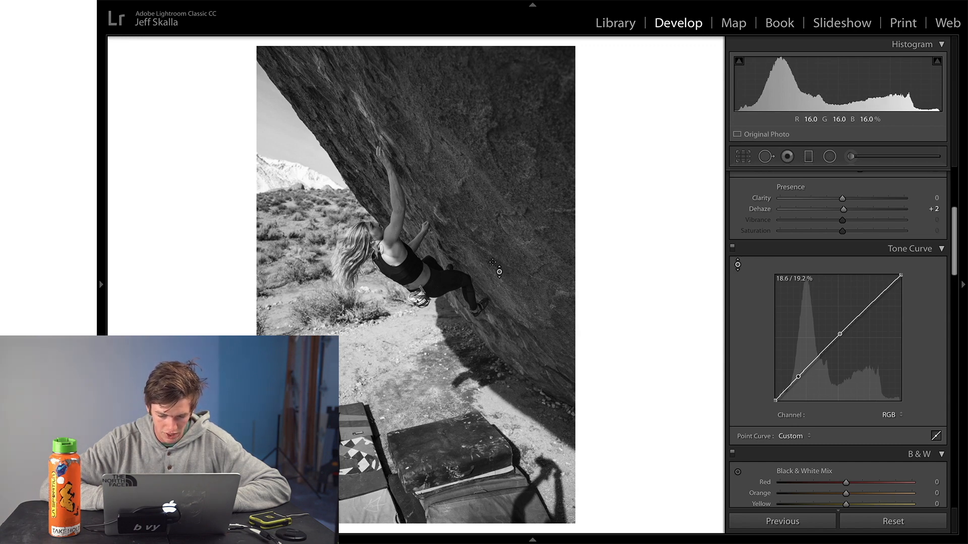
Darken the rock's tones on the curve, adjust a point sampled from the climber's dark clothing, and shape the highlights with two points
left_click_drag(484, 202, 483, 211)
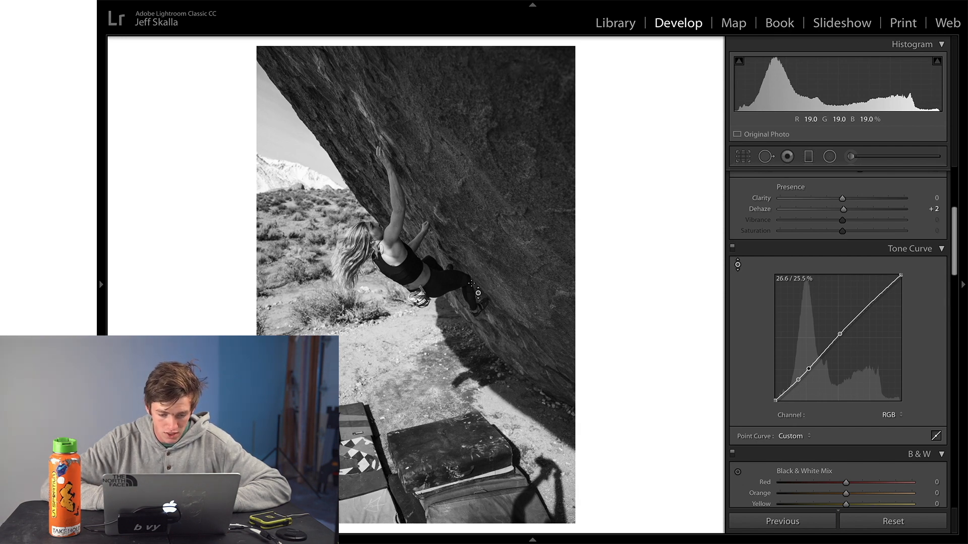
left_click_drag(441, 283, 442, 271)
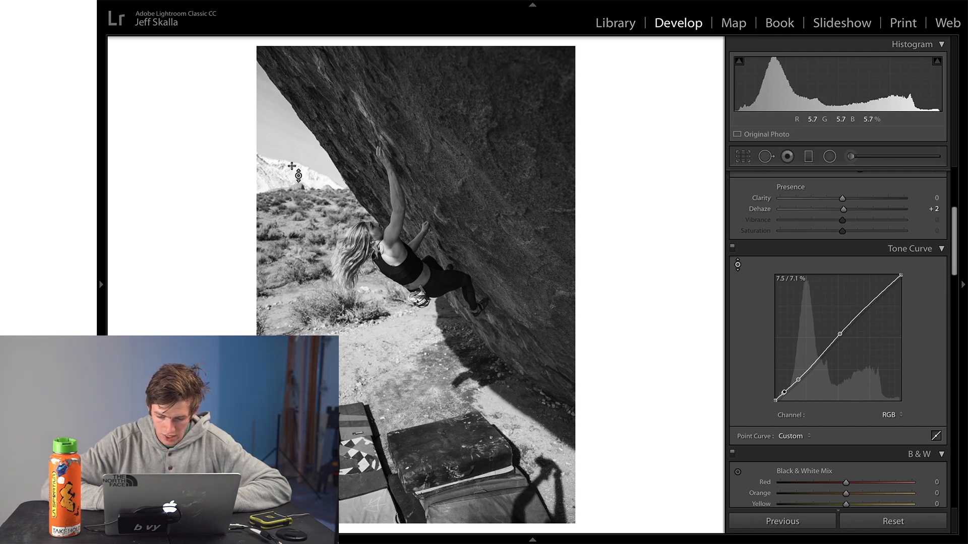
left_click_drag(870, 305, 885, 293)
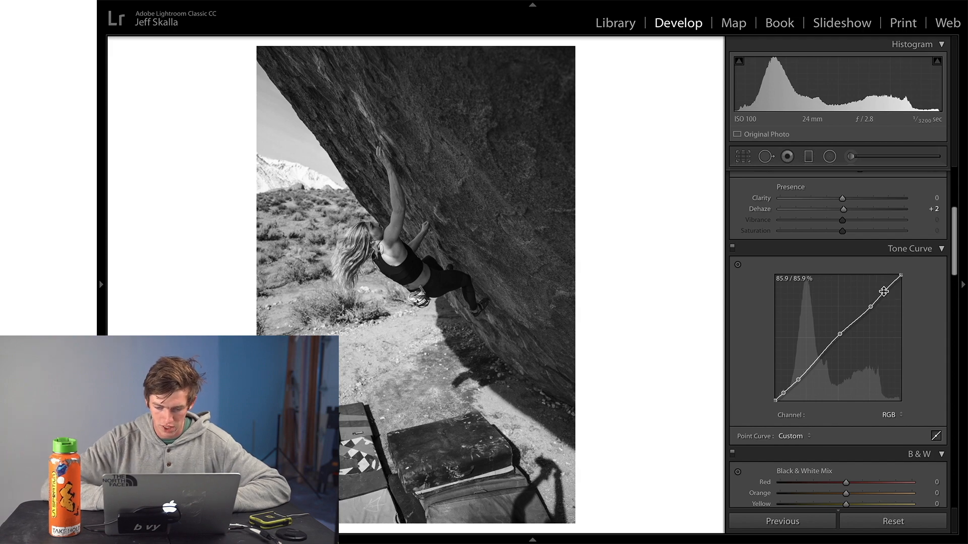
Switch the treatment to Color and inspect the climber up close
scroll(884, 292, "up", 5)
scroll(881, 252, "down", 1)
left_click(875, 194)
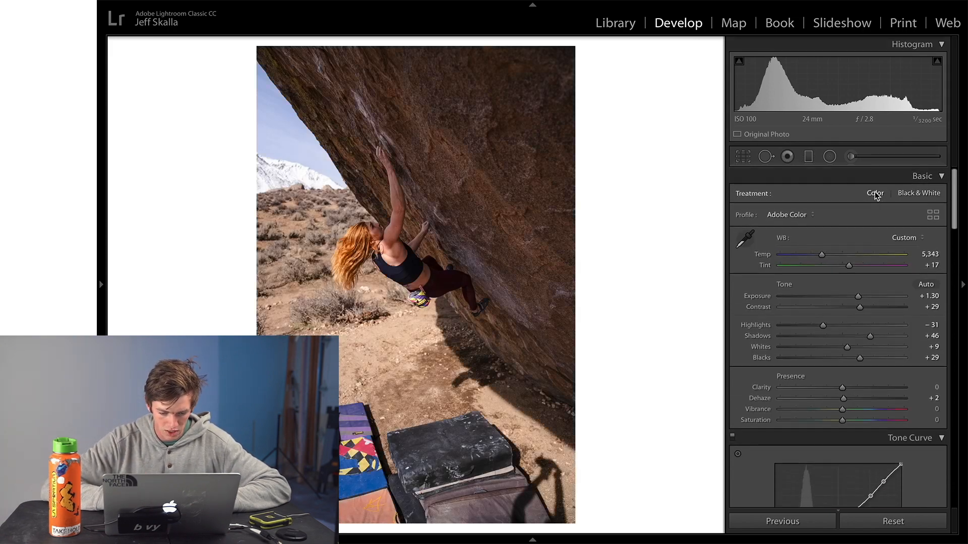
left_click(431, 276)
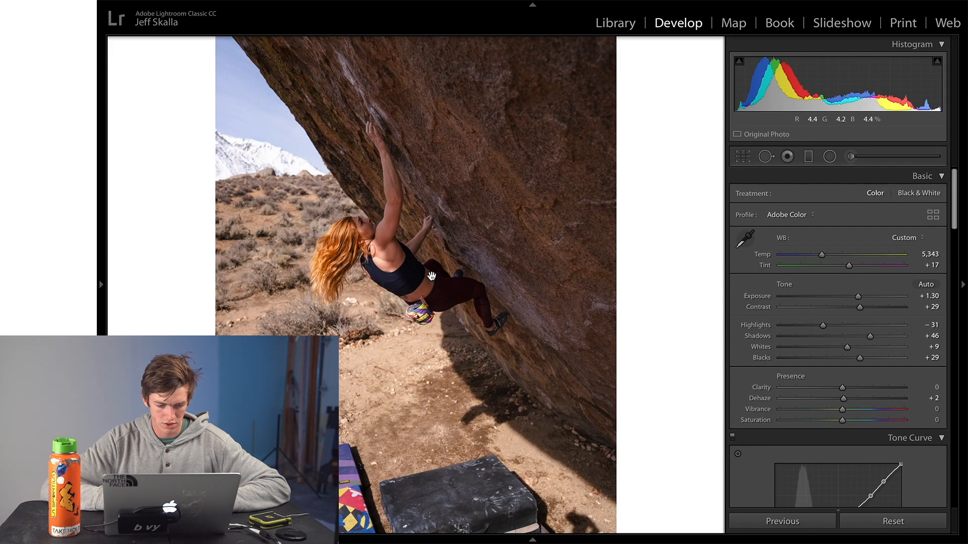
left_click(432, 275)
left_click(432, 276)
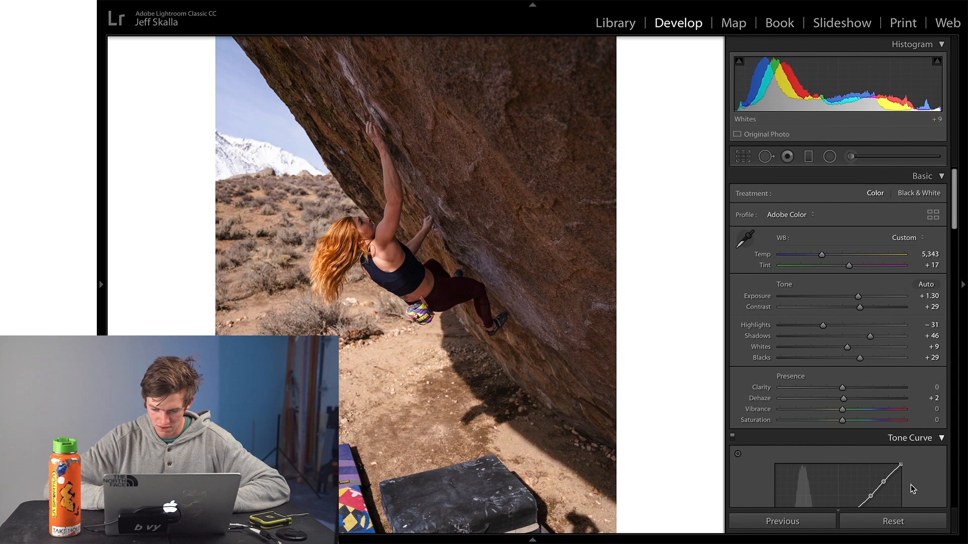
Try Saturation +34 and Vibrance +9 on the color photo and reset both to 0
left_click(859, 421)
left_click_drag(860, 422, 846, 410)
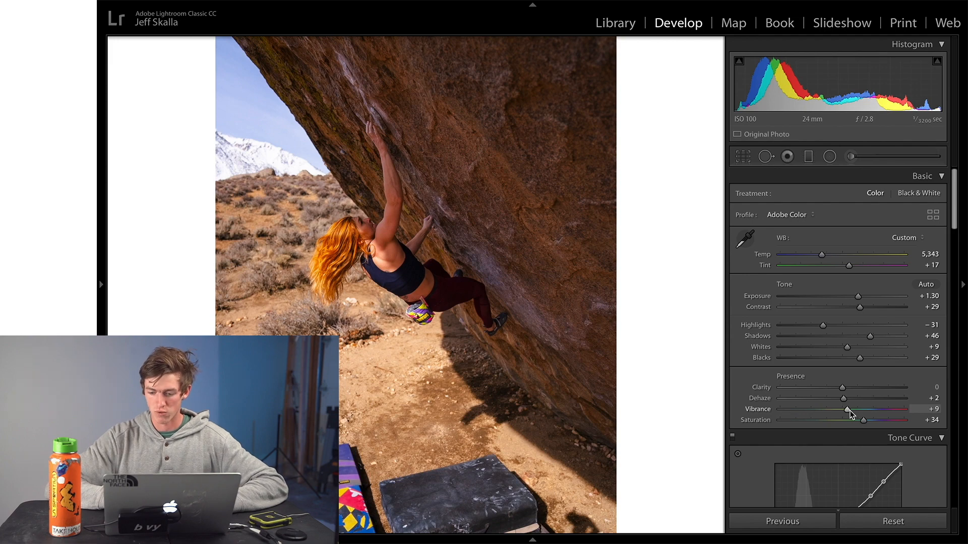
double_click(852, 418)
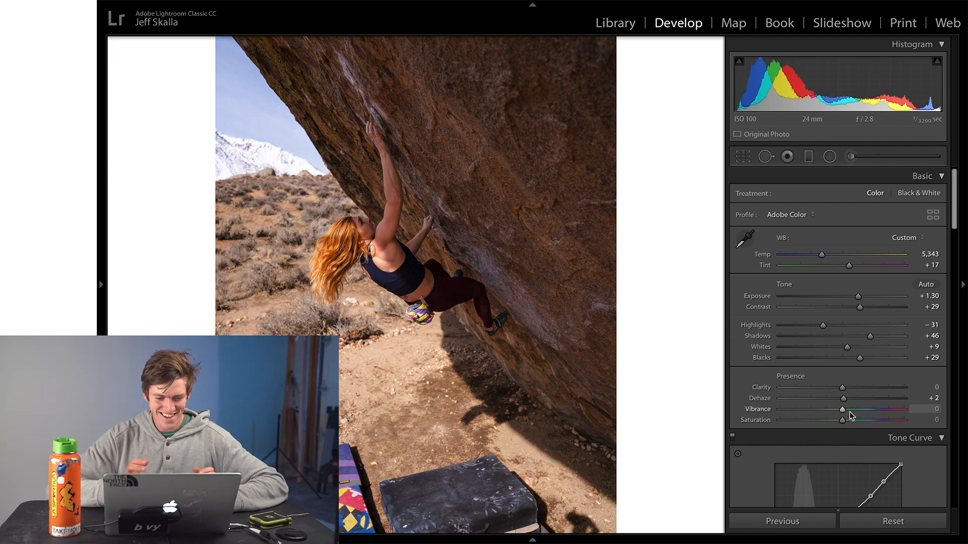
double_click(849, 412)
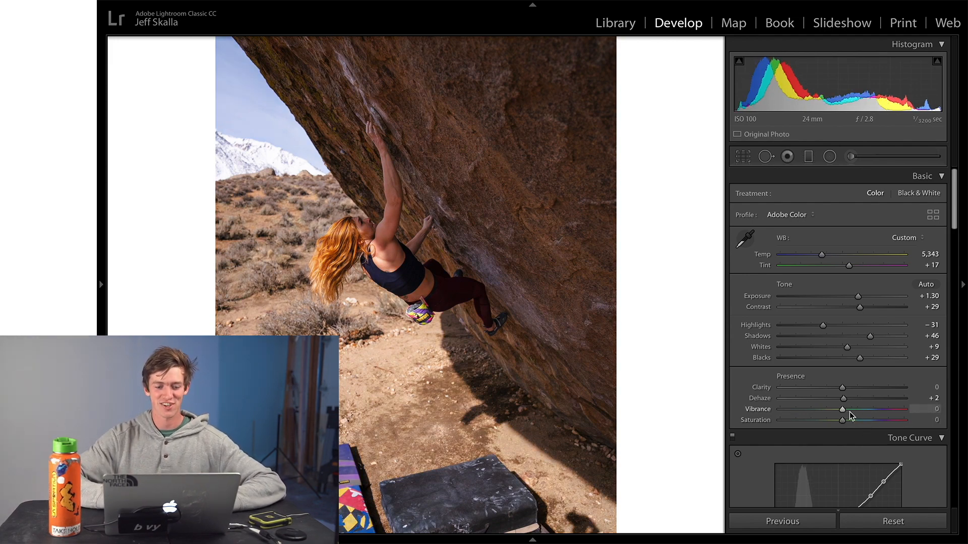
Compare the color photo with the Tone Curve adjustments turned off and on again
scroll(849, 412, "down", 3)
scroll(849, 413, "down", 4)
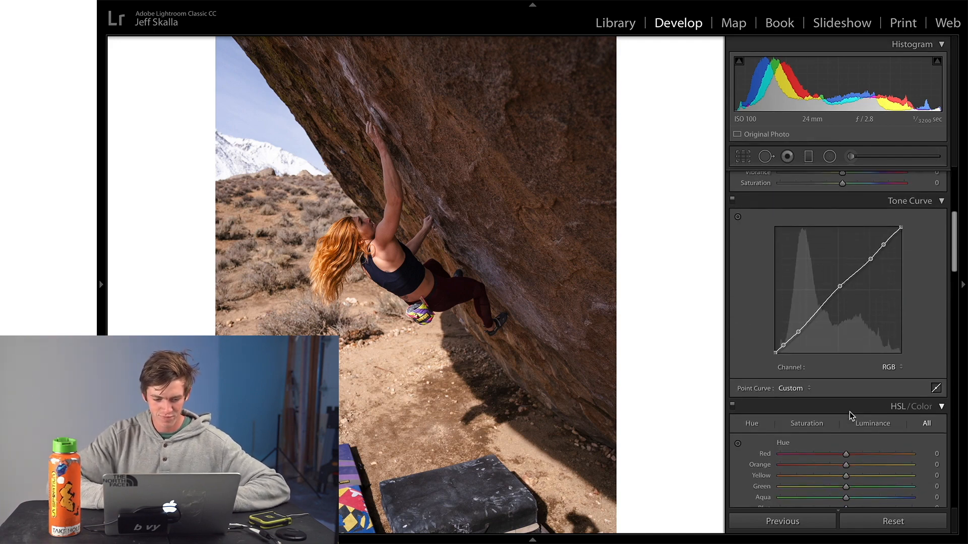
scroll(849, 412, "up", 2)
left_click(733, 252)
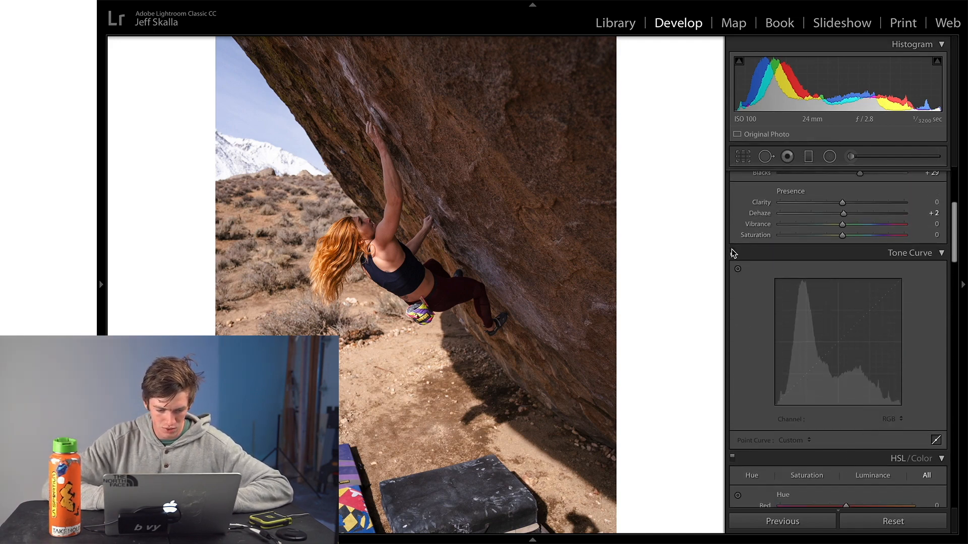
left_click(733, 252)
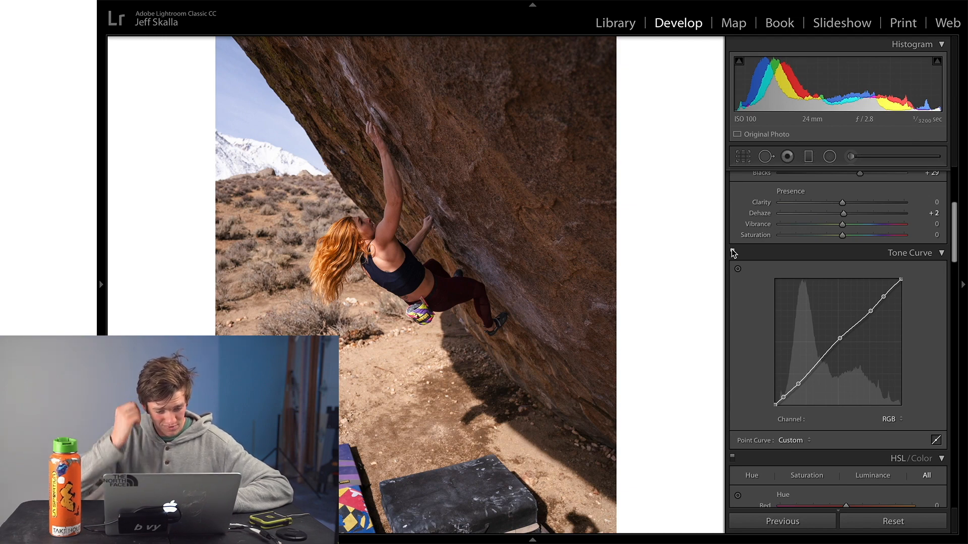
Reduce the photo's Contrast to +18
scroll(821, 345, "up", 1)
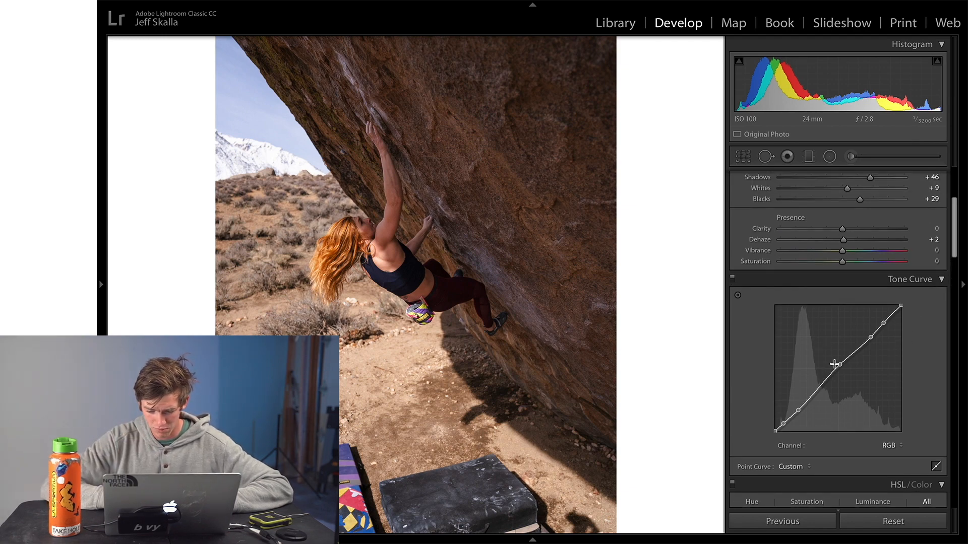
scroll(830, 314, "up", 4)
left_click_drag(859, 248, 854, 252)
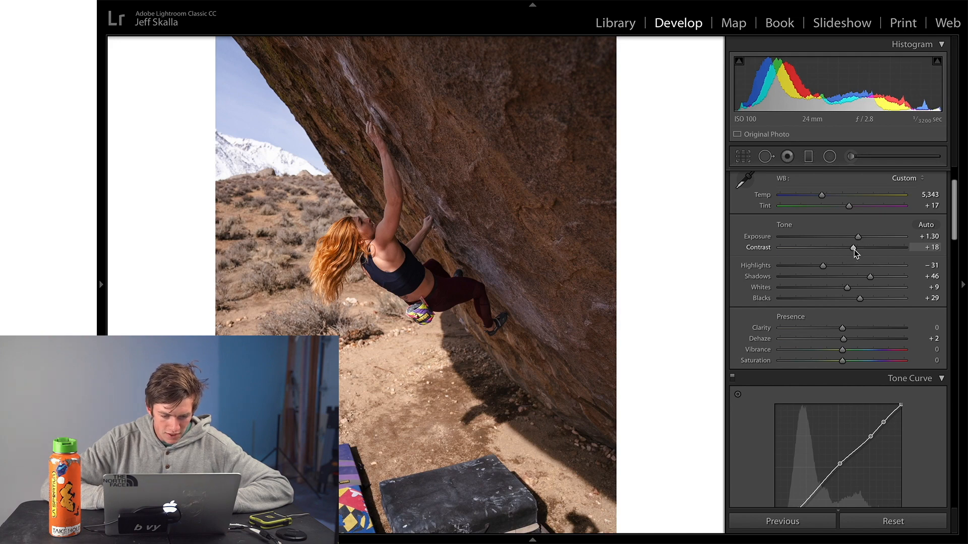
Set the Calibration hues to −3 for Blue Primary and −10 for Green Primary, and HSL Luminance to Red +21 and Orange +13
scroll(853, 249, "down", 5)
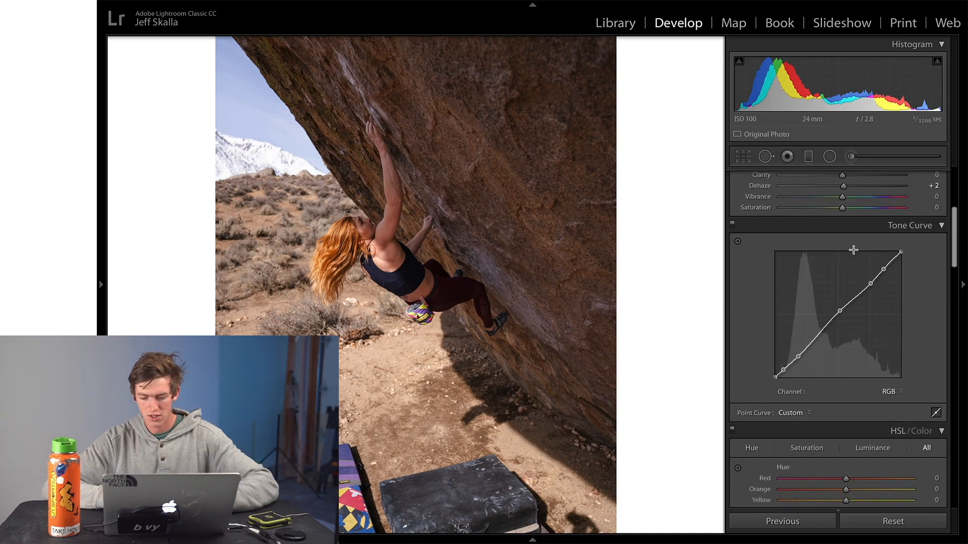
scroll(854, 250, "down", 10)
scroll(854, 250, "up", 8)
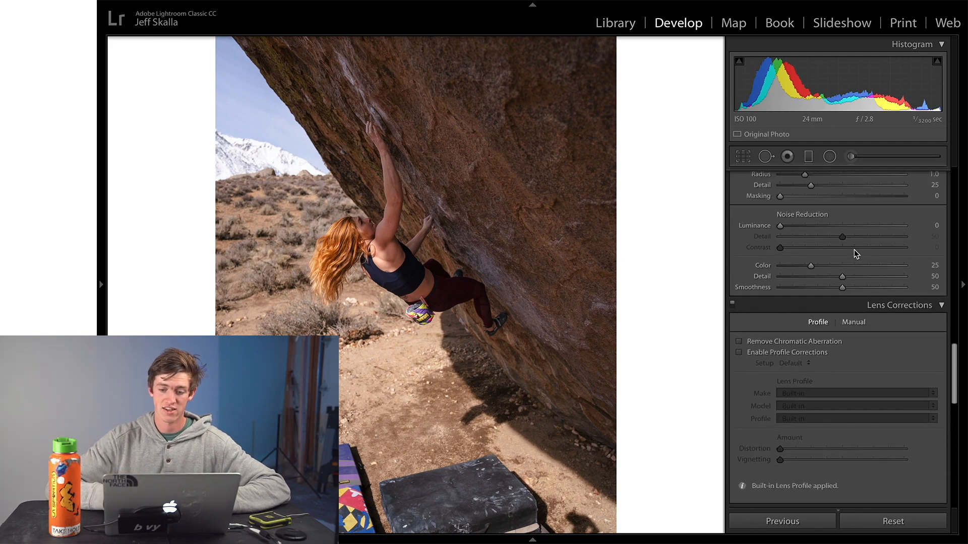
scroll(854, 250, "down", 10)
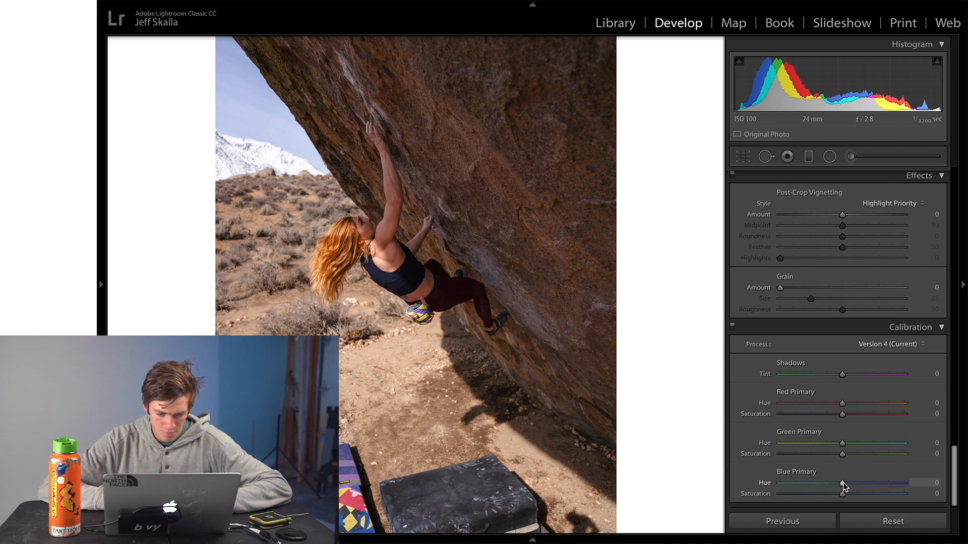
mouse_move(842, 484)
left_mouse_down()
mouse_move(813, 486)
mouse_move(888, 490)
mouse_move(812, 493)
mouse_move(840, 491)
left_mouse_up()
mouse_move(842, 443)
left_mouse_down()
mouse_move(879, 443)
mouse_move(824, 448)
mouse_move(879, 444)
mouse_move(836, 449)
left_mouse_up()
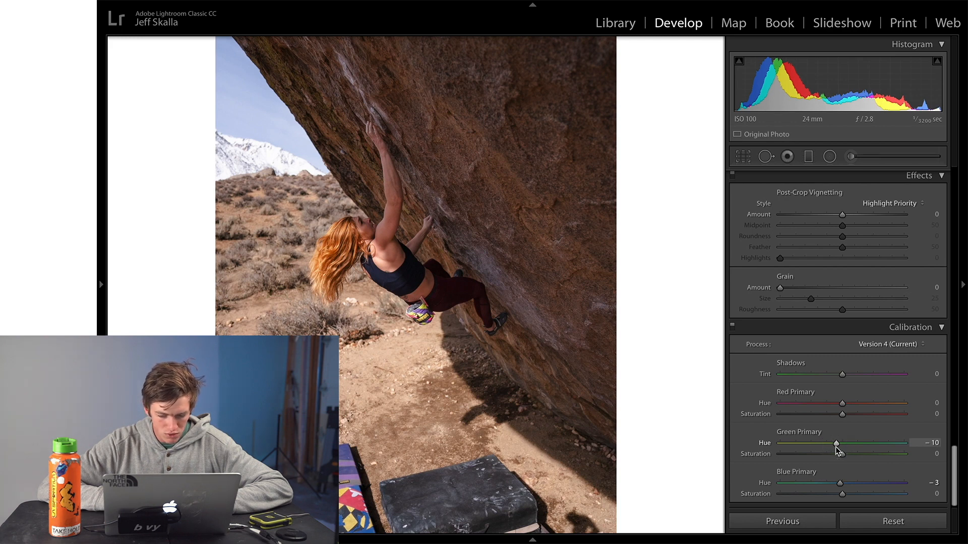
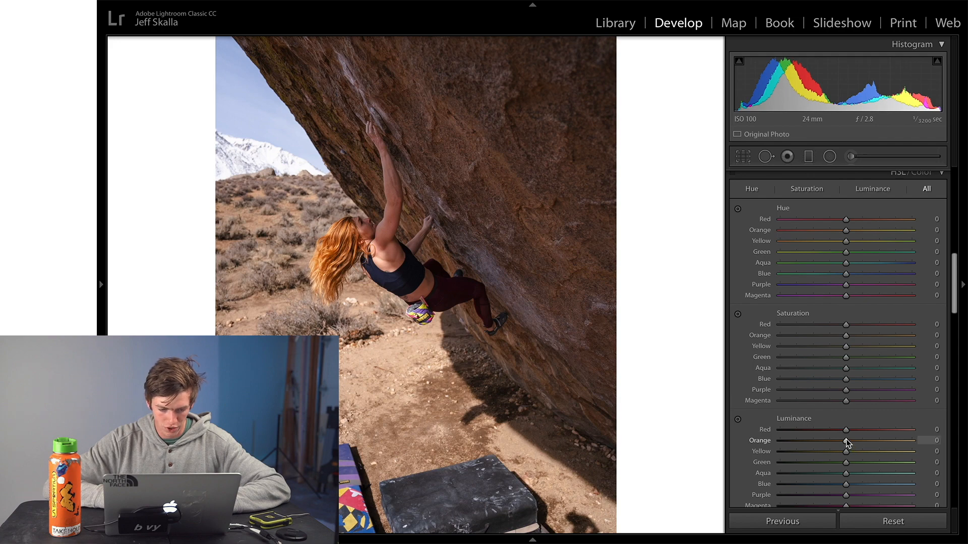
mouse_move(846, 442)
left_mouse_down()
mouse_move(867, 432)
mouse_move(827, 431)
mouse_move(860, 436)
left_mouse_up()
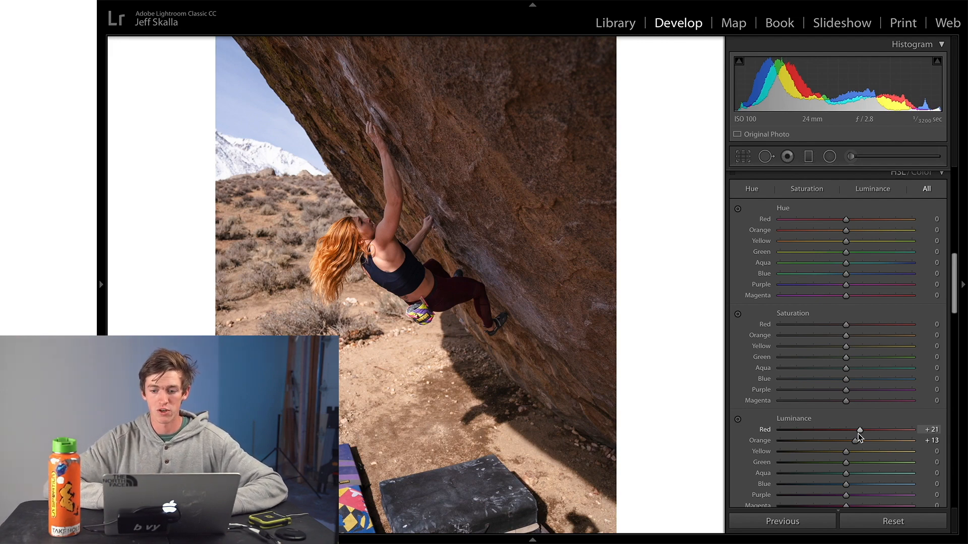
Paint over the climber's raised arm, shoulder and torso using the Burn (Darken) adjustment brush preset at size 7.0
left_click(850, 156)
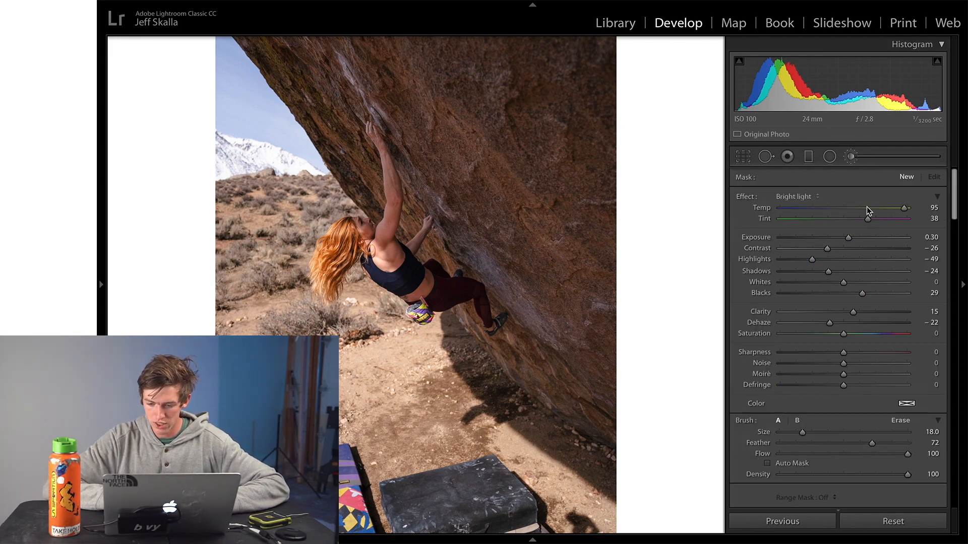
left_click(800, 197)
left_click(800, 203)
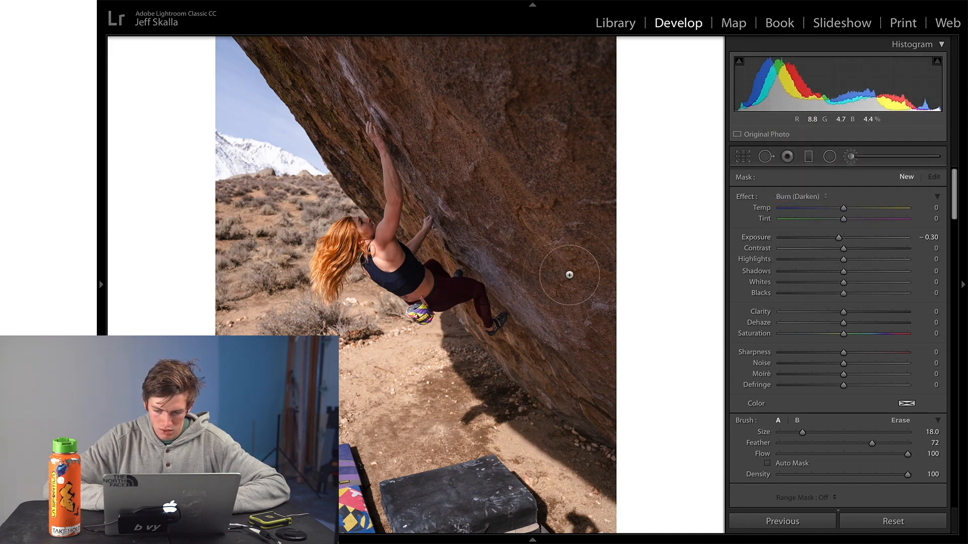
scroll(383, 249, "down", 3)
scroll(380, 250, "down", 3)
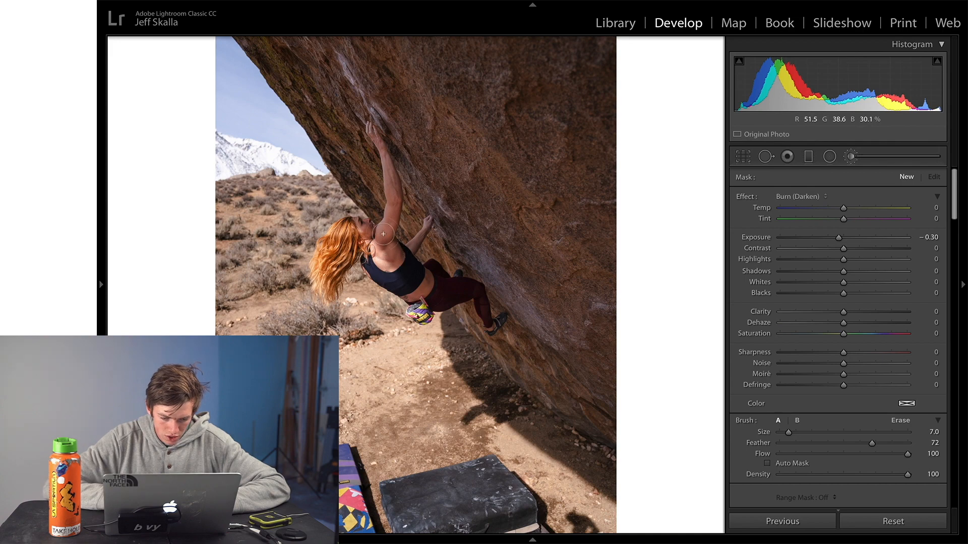
mouse_move(383, 231)
left_mouse_down()
mouse_move(358, 227)
mouse_move(382, 215)
mouse_move(394, 186)
mouse_move(379, 140)
left_mouse_up()
mouse_move(393, 241)
left_mouse_down()
mouse_move(431, 216)
mouse_move(415, 246)
mouse_move(430, 279)
mouse_move(406, 297)
mouse_move(426, 283)
left_mouse_up()
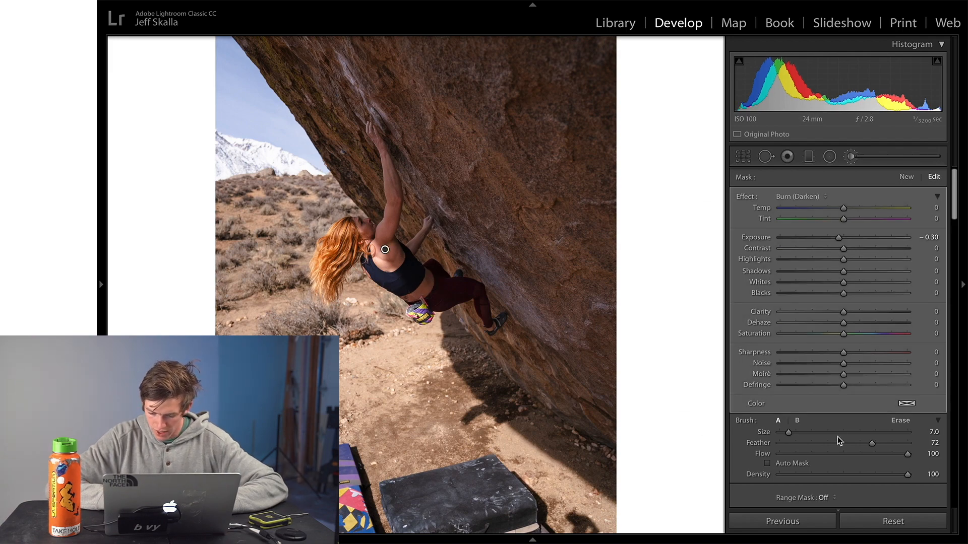
Limit the brush mask with a Color range mask sampled from the skin on the climber's upper arm
left_click(820, 498)
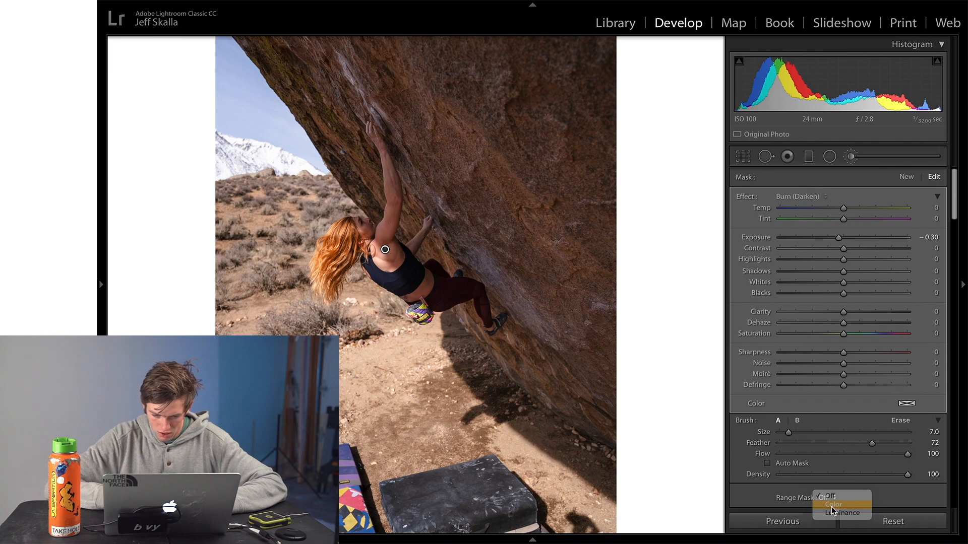
left_click(830, 506)
left_click(748, 500)
left_click_drag(380, 225, 392, 231)
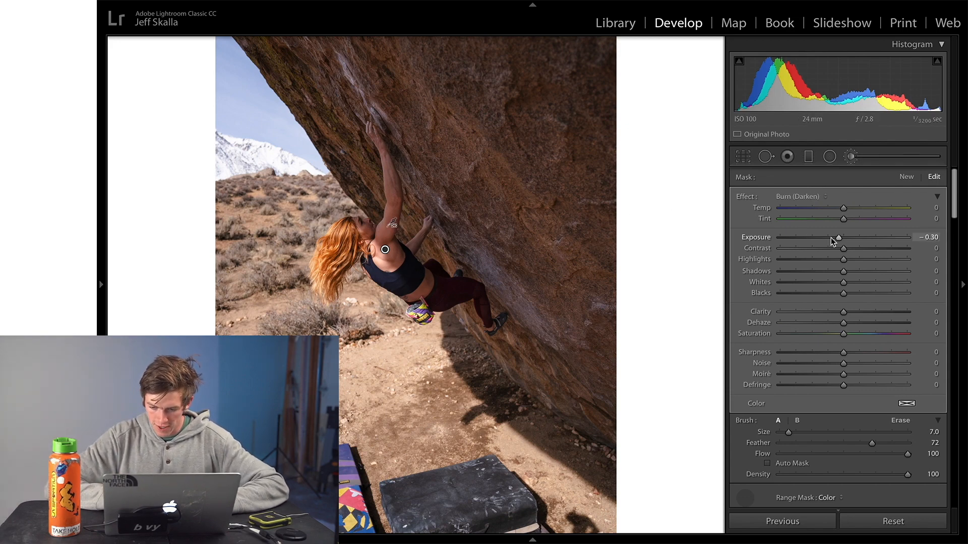
Darken the brushed area to Exposure −1.75 to reveal the mask and set the range mask Amount to 5
scroll(872, 441, "down", 3)
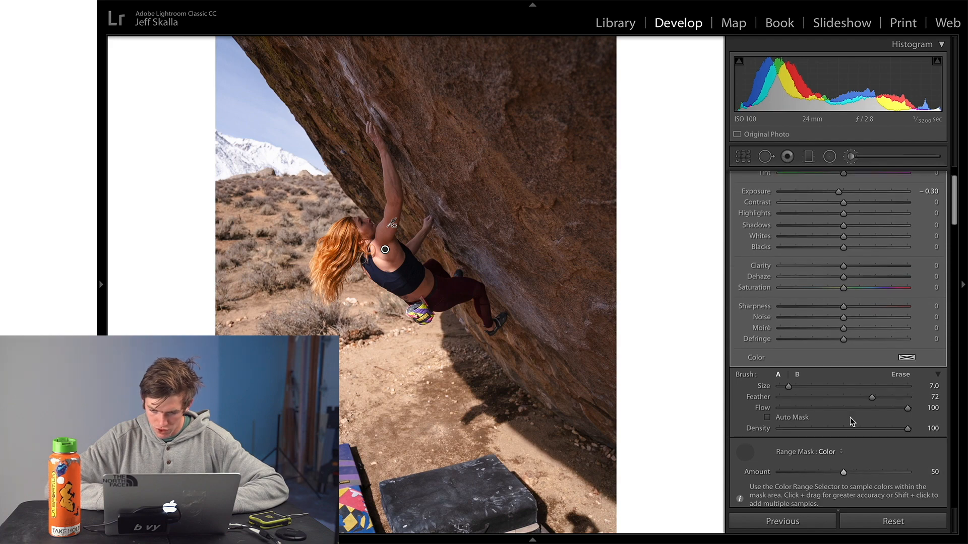
left_click(816, 192)
left_click_drag(850, 469, 789, 481)
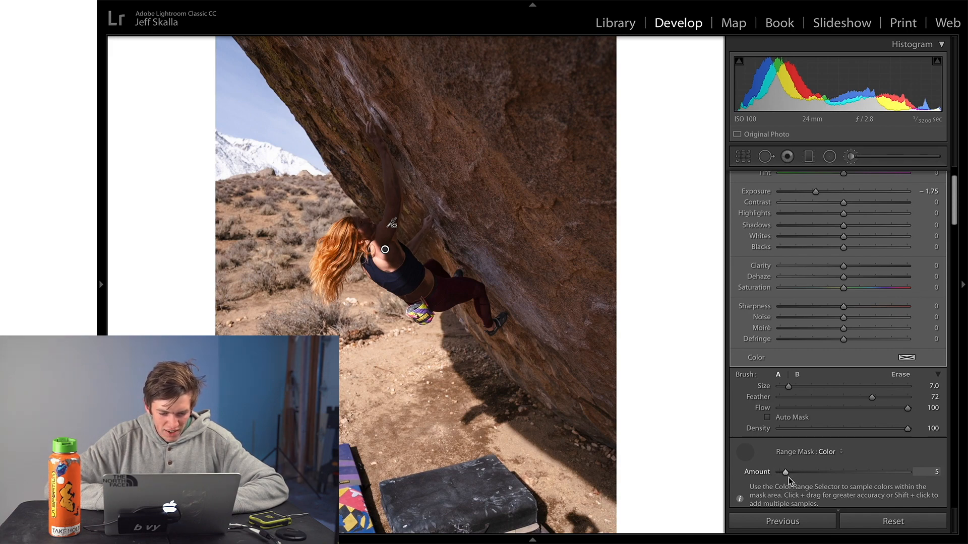
Clear the brush's test darkening and set its Exposure to 0.23 and Contrast to −7
scroll(789, 477, "up", 3)
left_click_drag(843, 249, 815, 249)
double_click(815, 249)
double_click(815, 237)
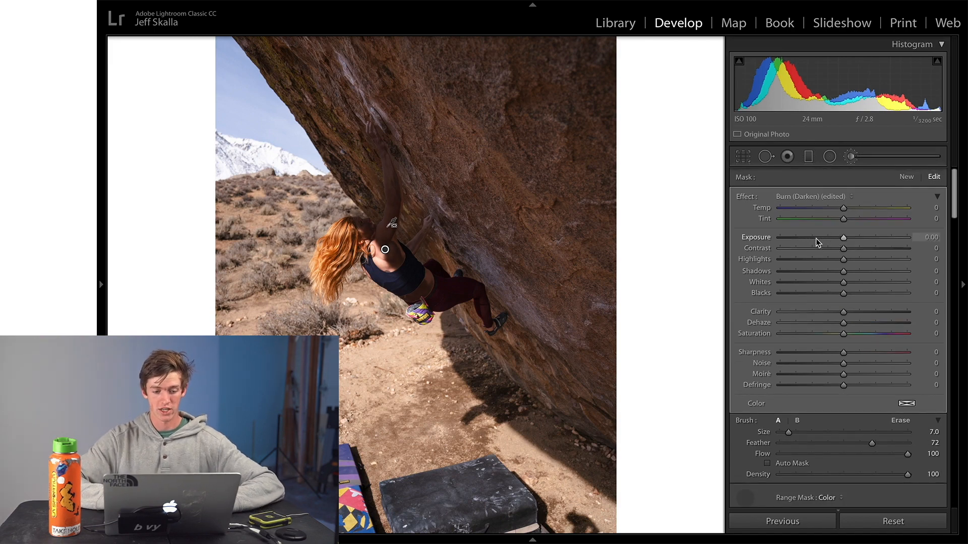
left_click_drag(843, 238, 847, 239)
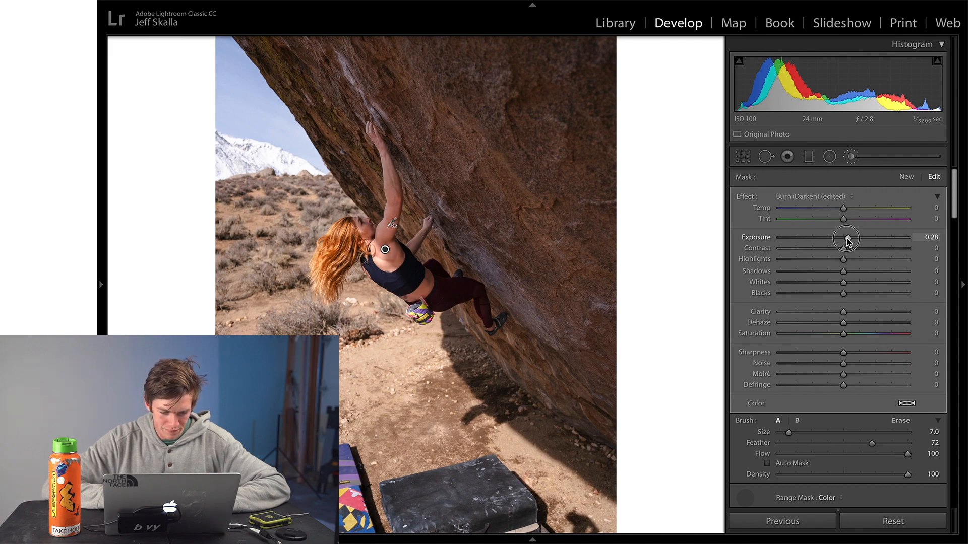
left_click_drag(844, 248, 839, 252)
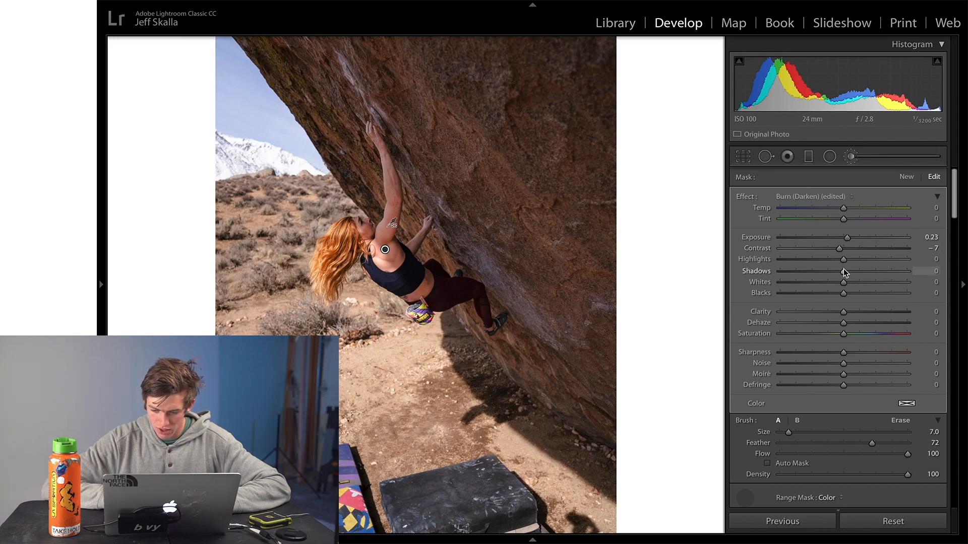
Set the skin brush's Highlights to −5, Shadows to 12, Whites to 1 and Blacks to 3, and finish the brush adjustment
mouse_move(843, 272)
left_mouse_down()
mouse_move(847, 297)
mouse_move(852, 272)
mouse_move(832, 265)
mouse_move(841, 265)
left_mouse_up()
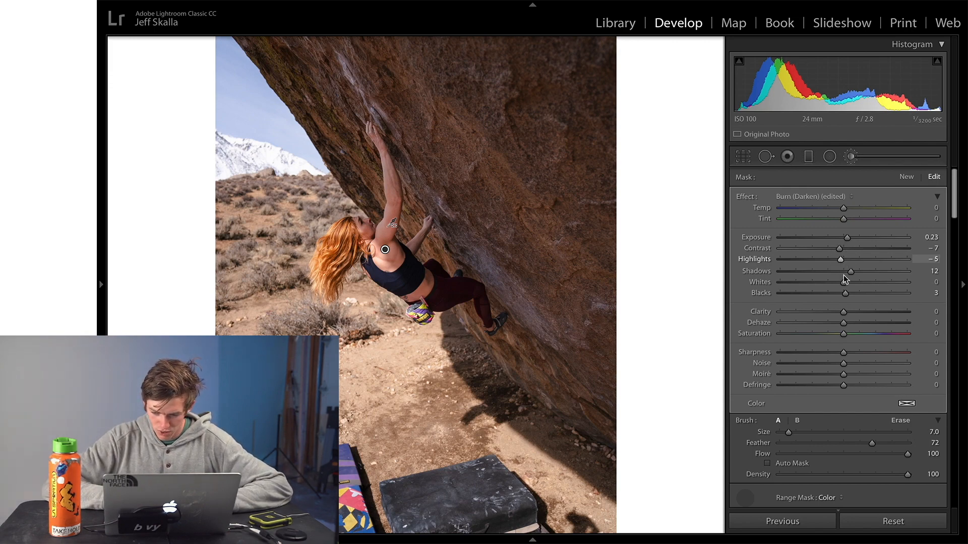
left_click_drag(845, 283, 844, 288)
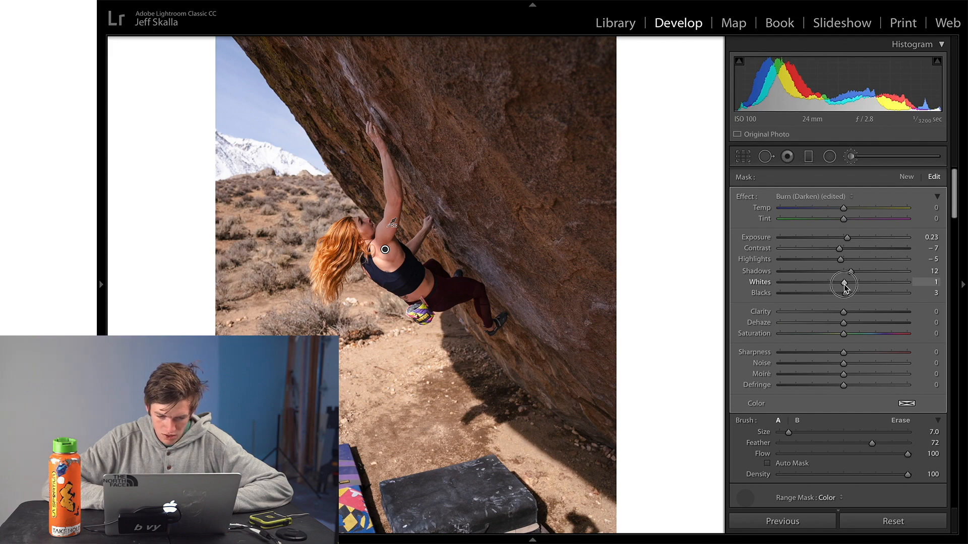
key("Return")
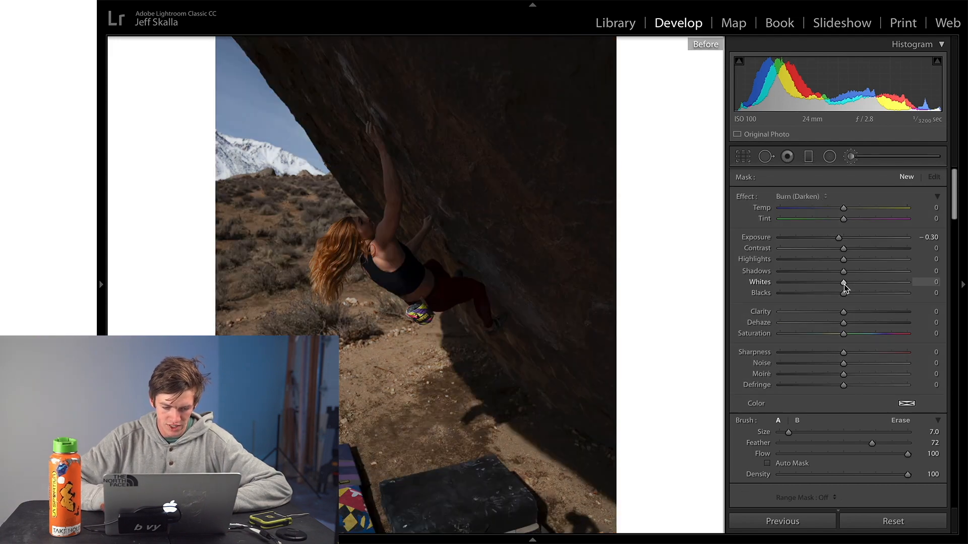
key("k")
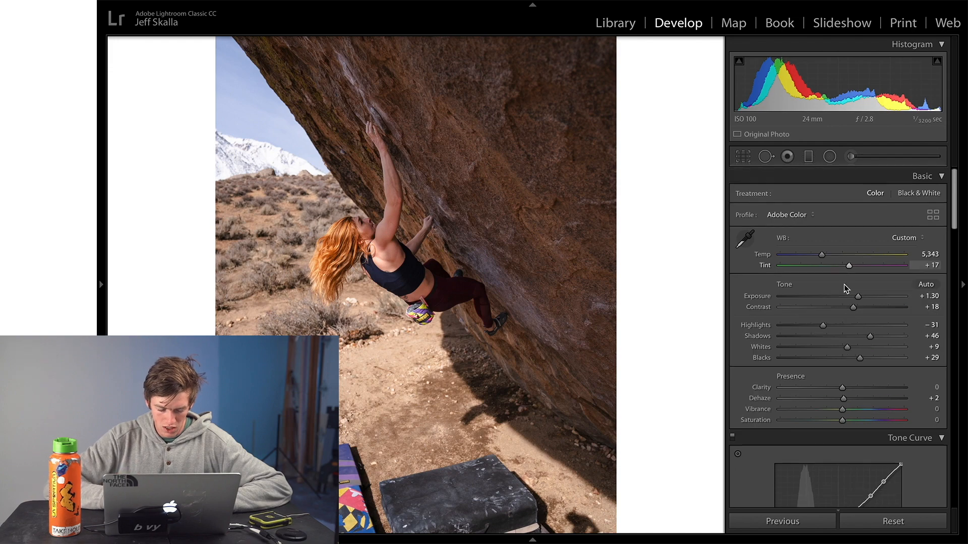
Lower the photo's white balance Tint to +15 and check the whole frame
left_click_drag(849, 267, 848, 268)
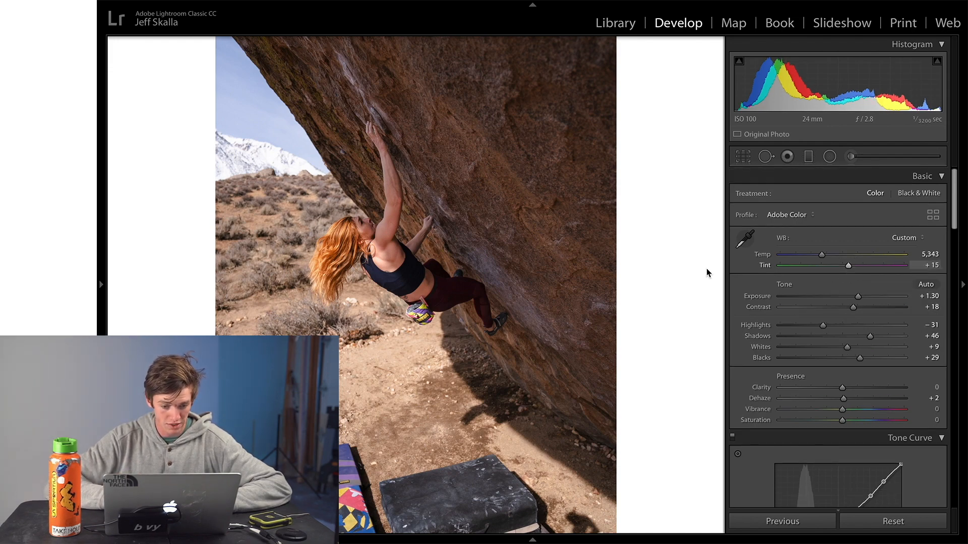
left_click(525, 263)
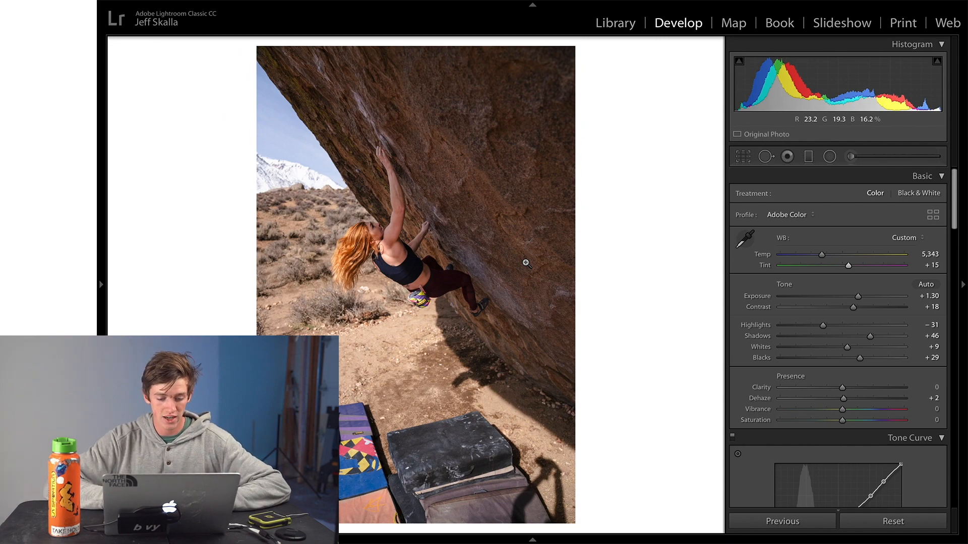
left_click(454, 276)
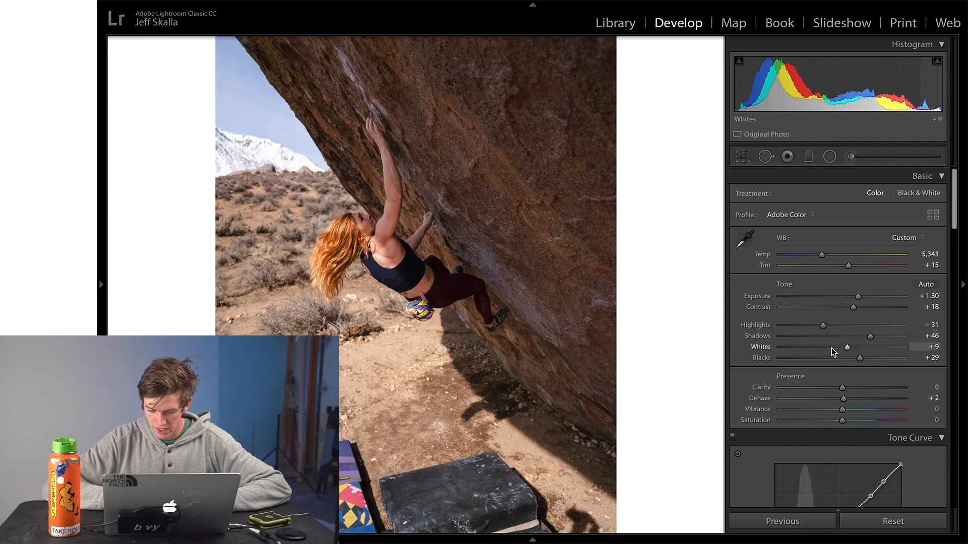
Shift the HSL Hue values to Red −4, Orange −2, Aqua +1 and Blue −8, and compare with the unedited photo
scroll(831, 347, "down", 15)
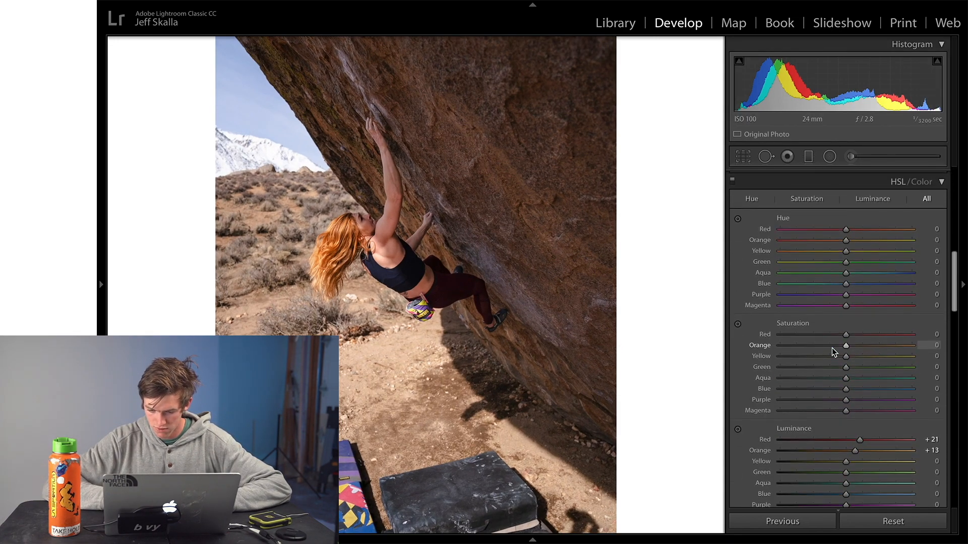
scroll(832, 347, "down", 1)
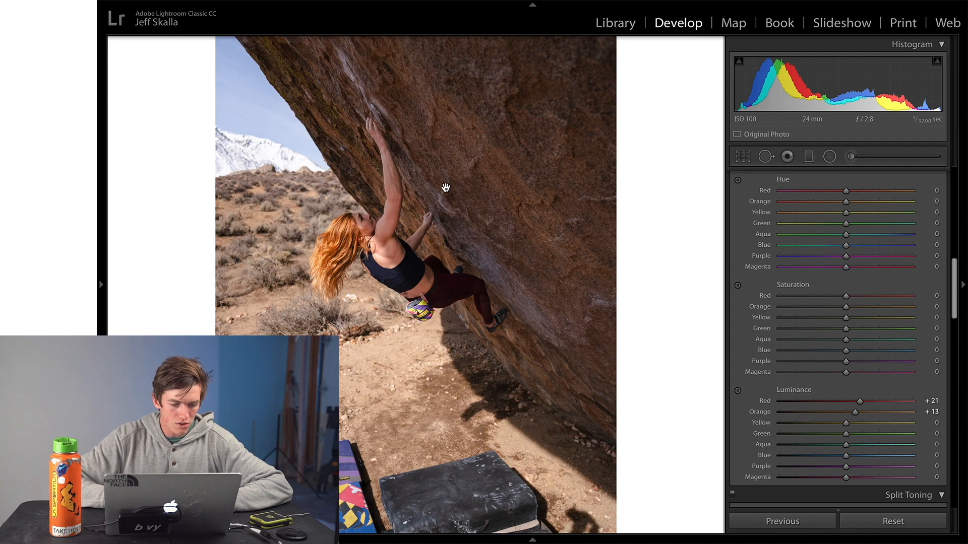
left_click_drag(846, 244, 842, 250)
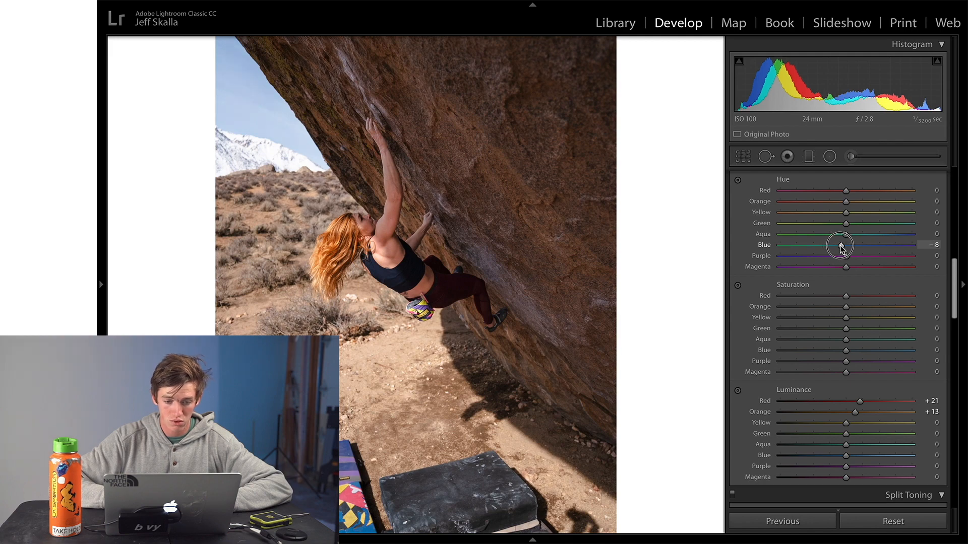
mouse_move(846, 193)
left_mouse_down()
mouse_move(829, 196)
mouse_move(866, 195)
mouse_move(796, 207)
mouse_move(816, 200)
mouse_move(843, 208)
left_mouse_up()
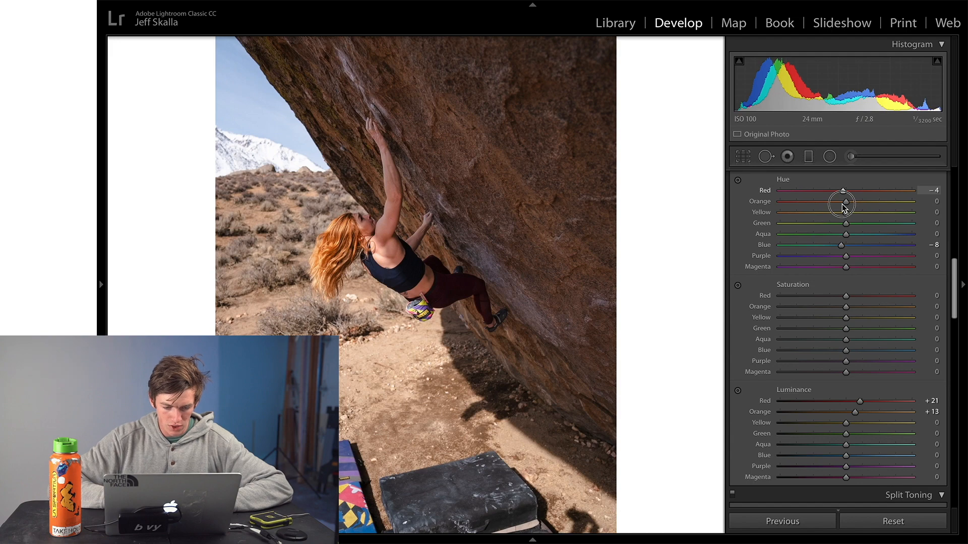
mouse_move(846, 204)
left_mouse_down()
mouse_move(814, 207)
mouse_move(857, 203)
mouse_move(847, 210)
left_mouse_up()
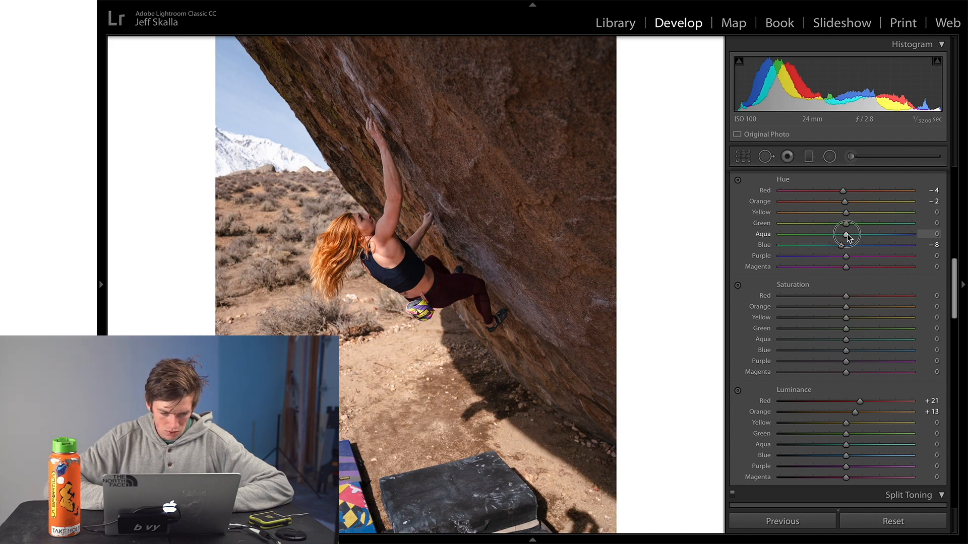
mouse_move(847, 234)
left_mouse_down()
mouse_move(793, 235)
mouse_move(902, 232)
mouse_move(851, 237)
left_mouse_up()
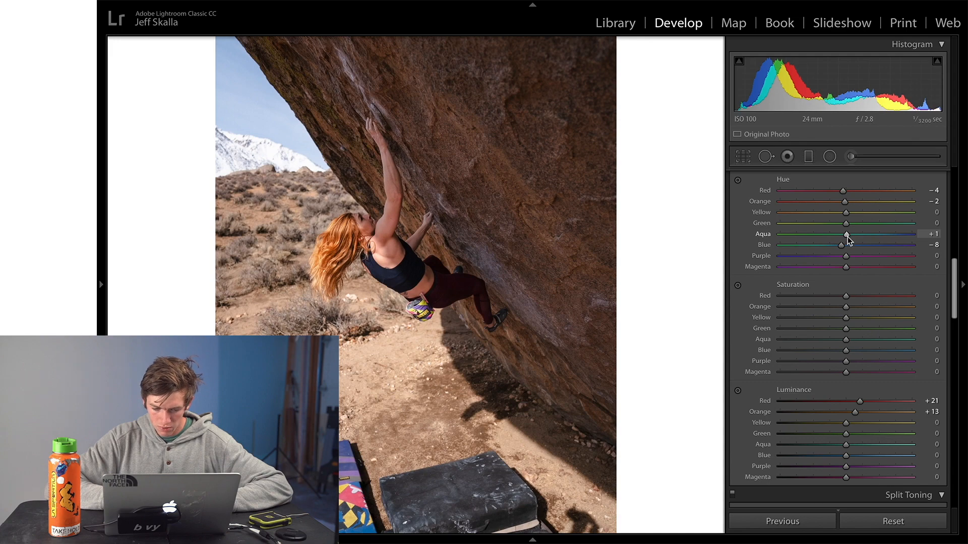
left_click(621, 310)
key("backslash")
key("backslash")
Brighten the yellows by setting the HSL Luminance for Yellow to +15
scroll(845, 383, "down", 2)
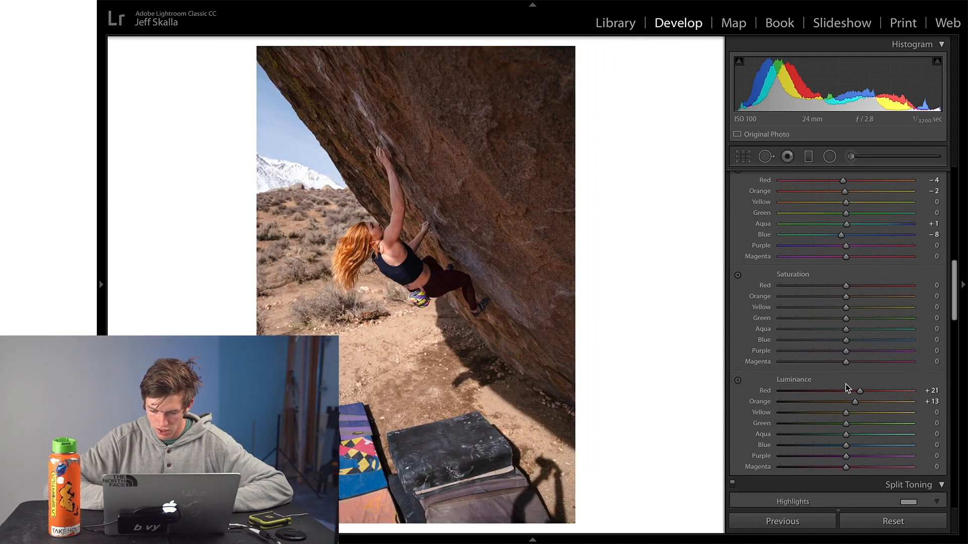
mouse_move(848, 398)
left_mouse_down()
mouse_move(886, 394)
mouse_move(858, 407)
left_mouse_up()
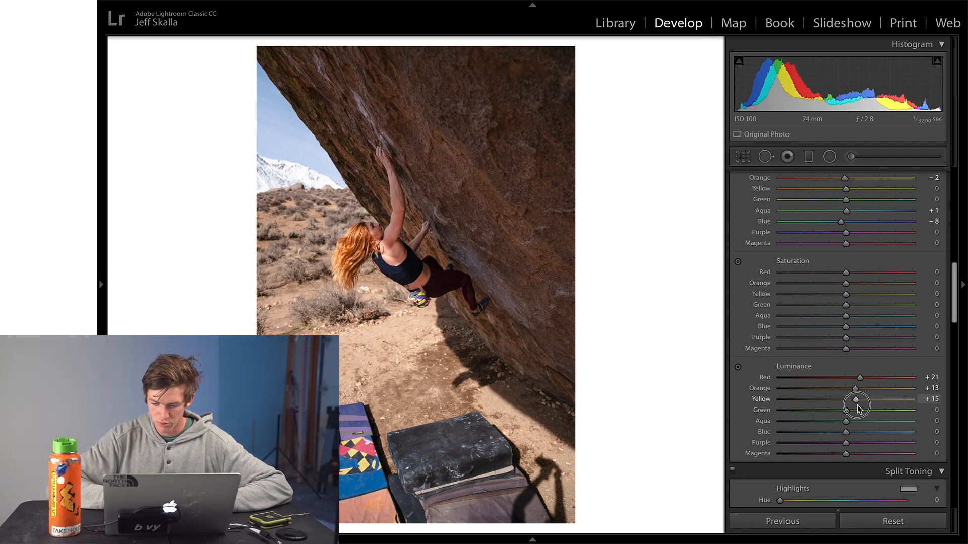
left_click_drag(858, 407, 856, 403)
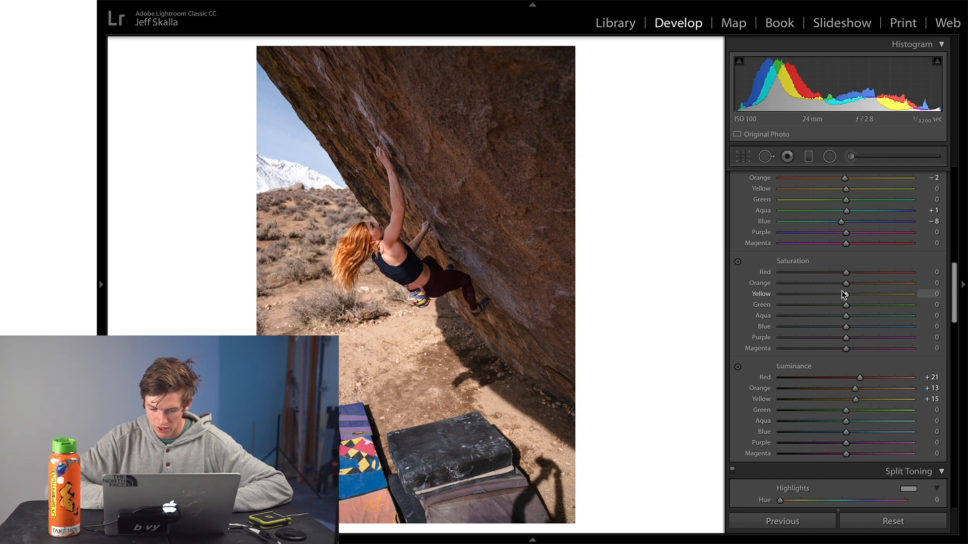
Set the HSL Saturation values to Red +9, Orange −2, Yellow −11 and Blue +7
left_click_drag(847, 296, 840, 299)
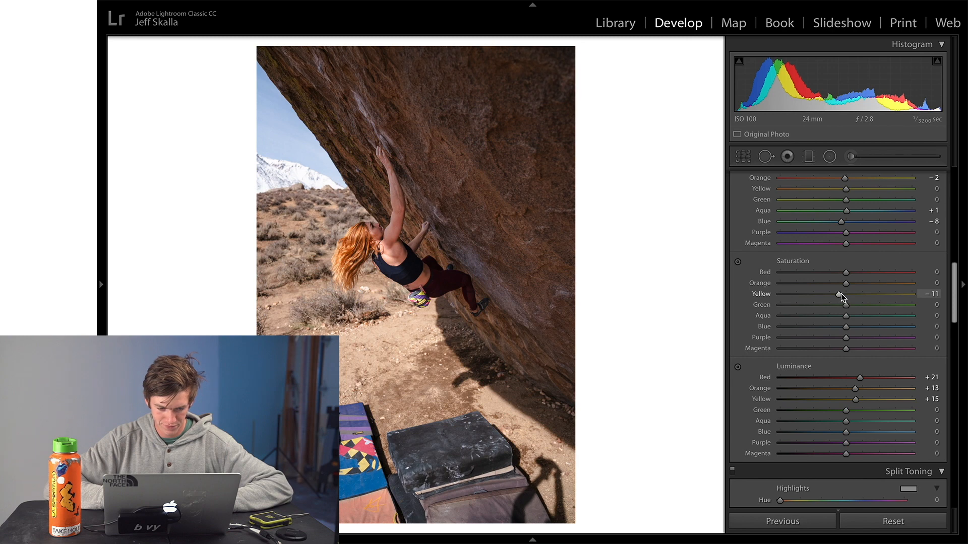
left_click_drag(846, 273, 851, 273)
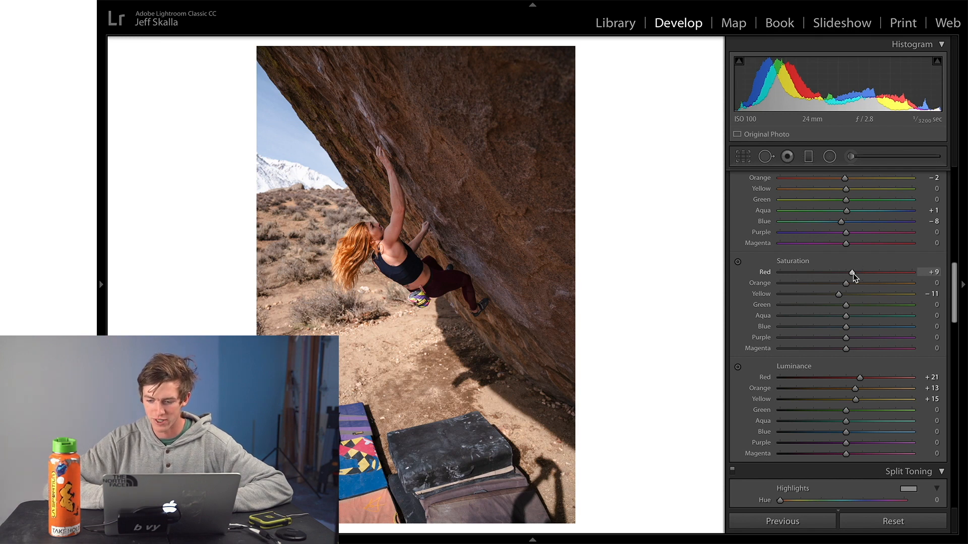
mouse_move(847, 285)
left_mouse_down()
mouse_move(860, 284)
mouse_move(845, 286)
left_mouse_up()
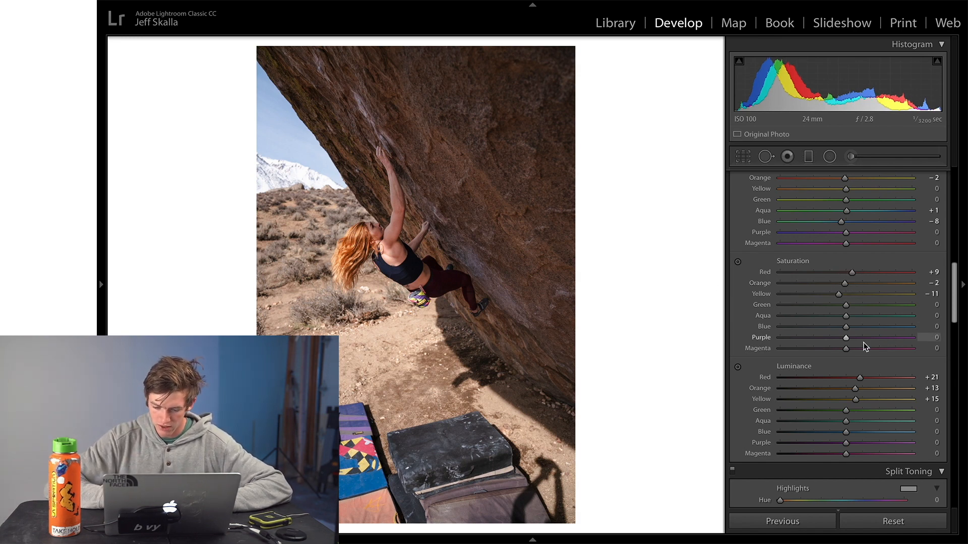
left_click_drag(846, 328, 851, 347)
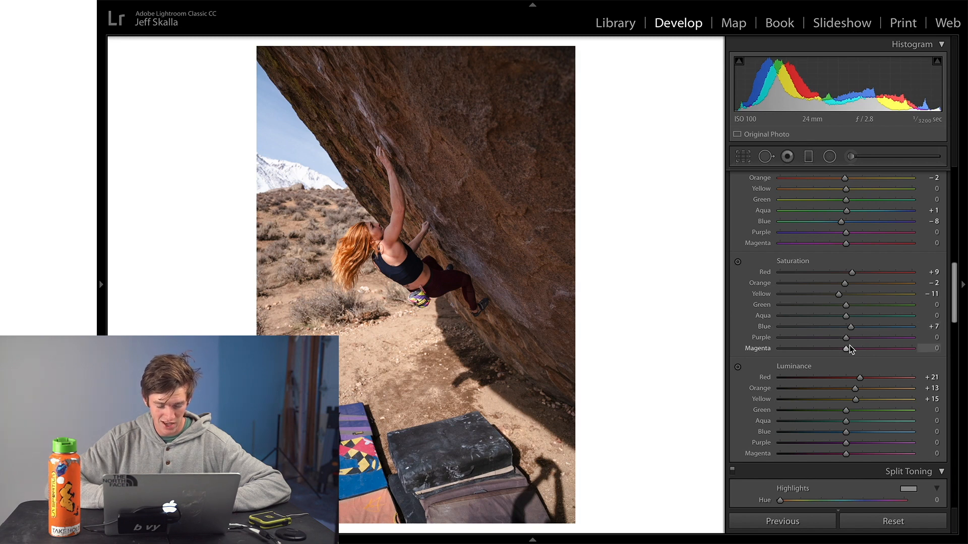
Give the Split Toning Highlights a blue tint with Hue 212 at a Saturation of 51
scroll(849, 345, "down", 5)
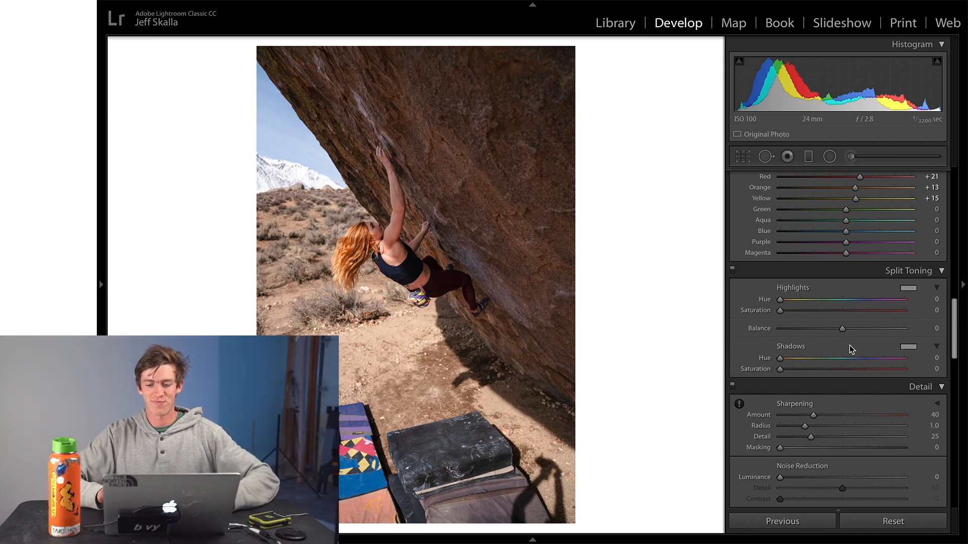
left_click(842, 311)
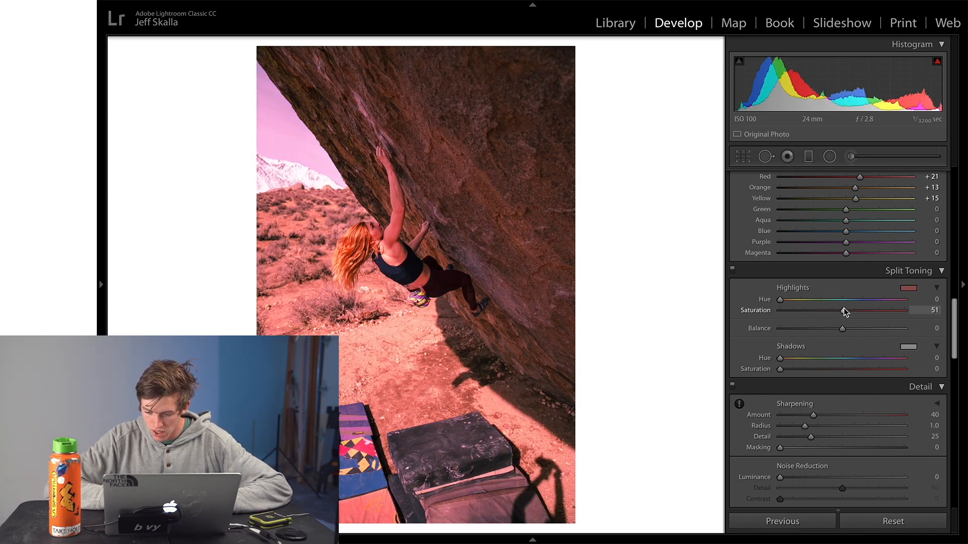
left_click(850, 300)
left_click_drag(850, 301, 852, 302)
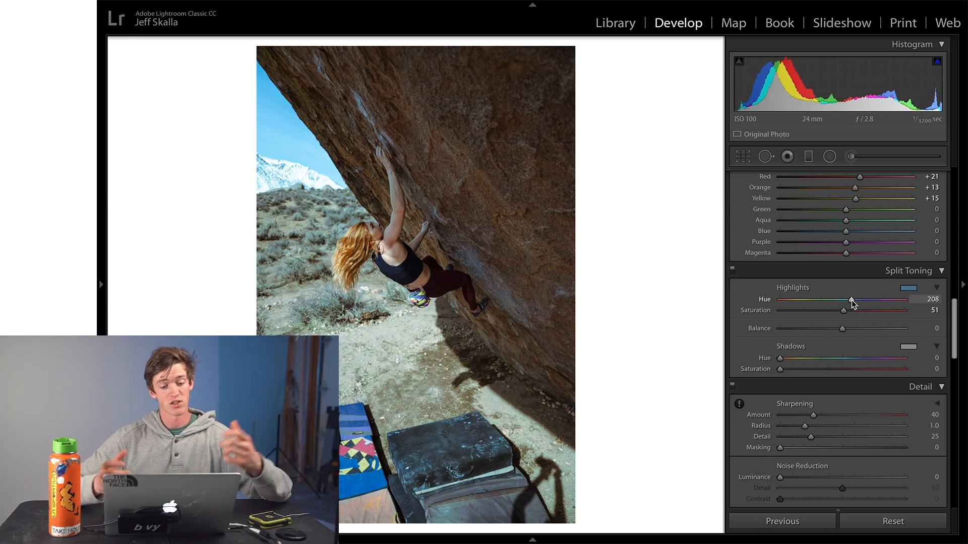
left_click(851, 301)
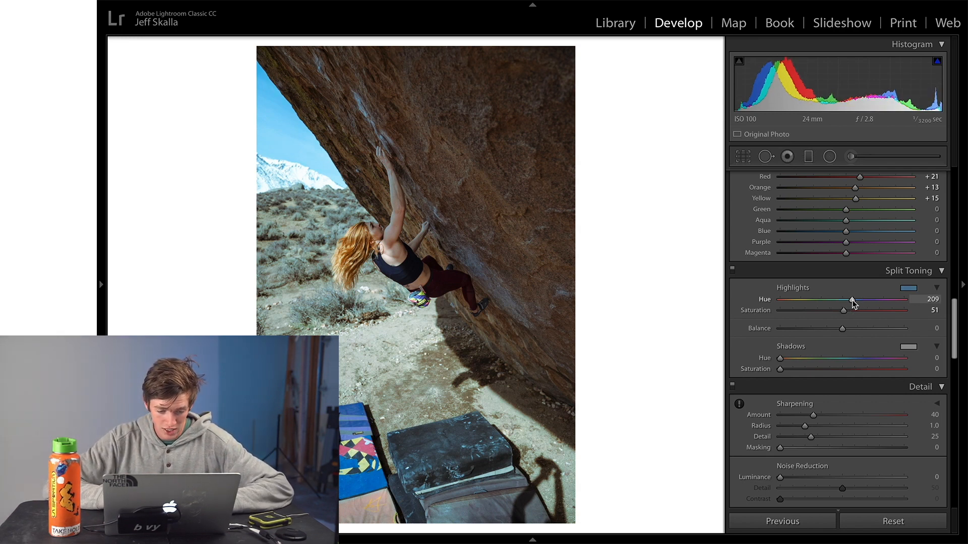
left_click_drag(852, 301, 850, 301)
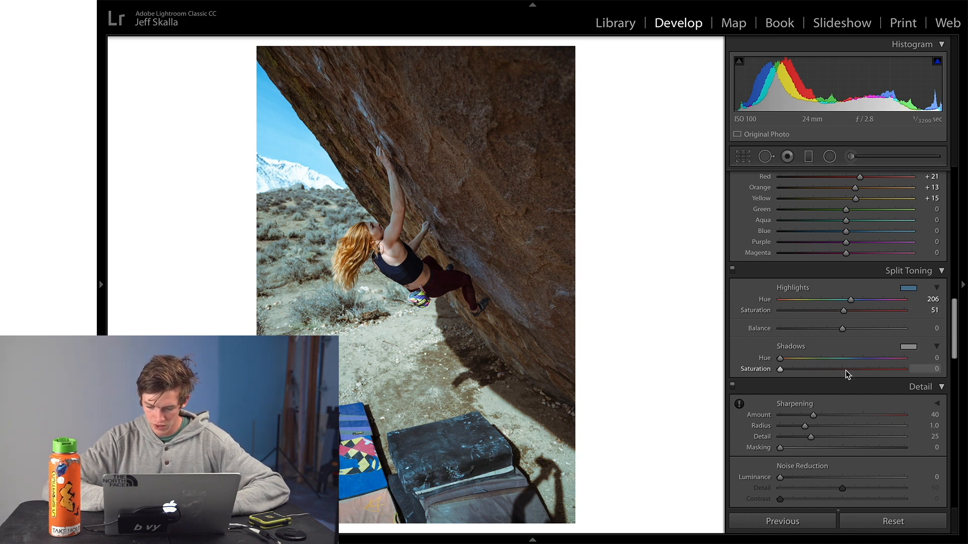
left_click_drag(850, 301, 853, 302)
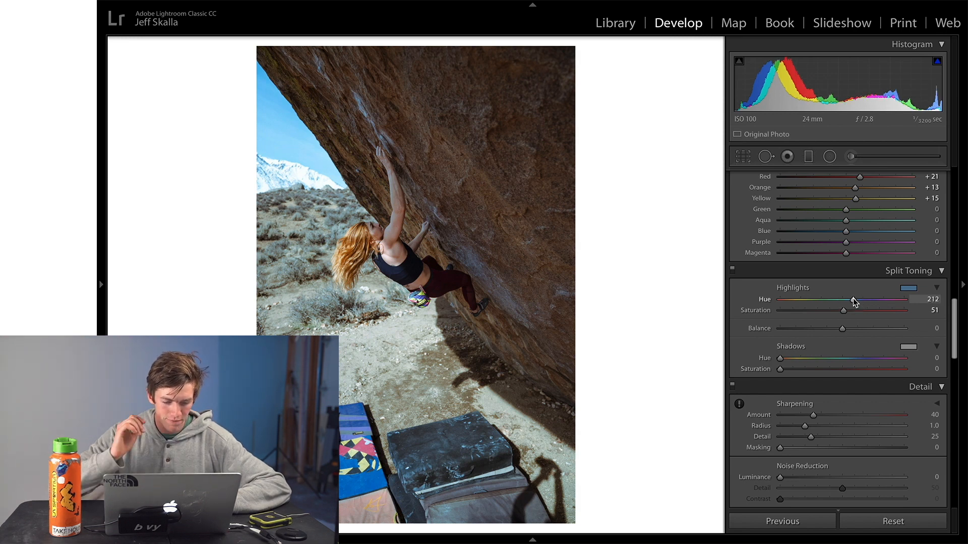
Choose Hue 339 for the Split Toning Shadows using a test Saturation of 50, and reset the Shadows and Highlights Saturation to 0
left_click_drag(849, 373, 843, 374)
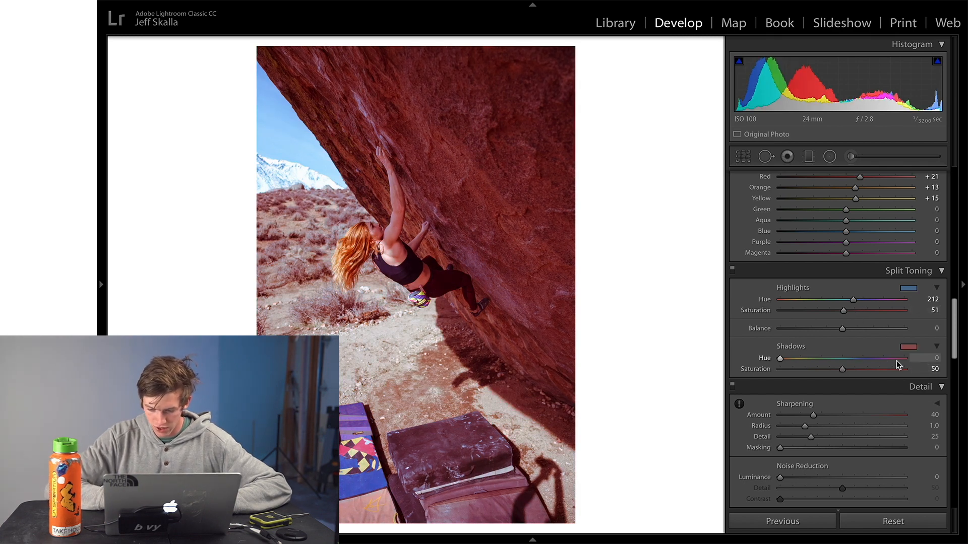
left_click_drag(780, 358, 867, 358)
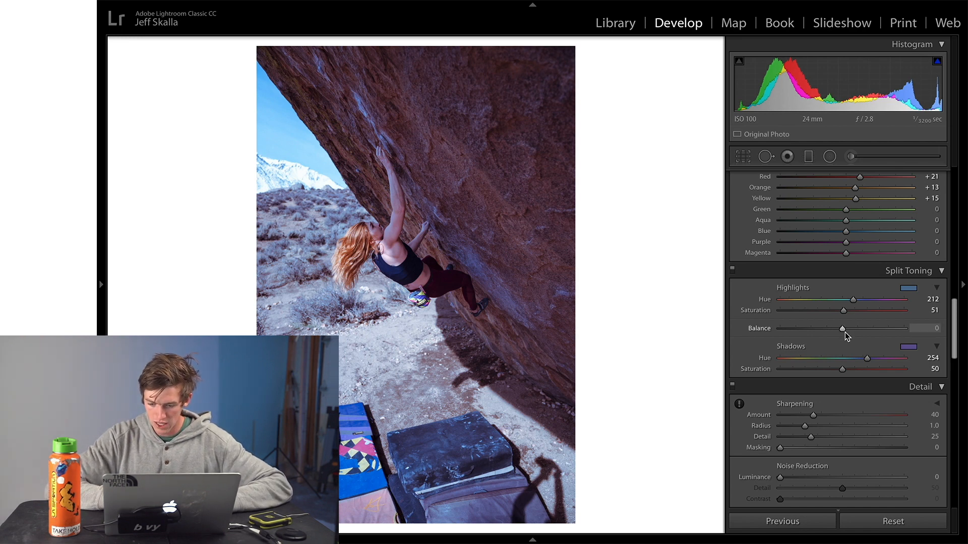
left_click_drag(867, 358, 898, 359)
double_click(842, 370)
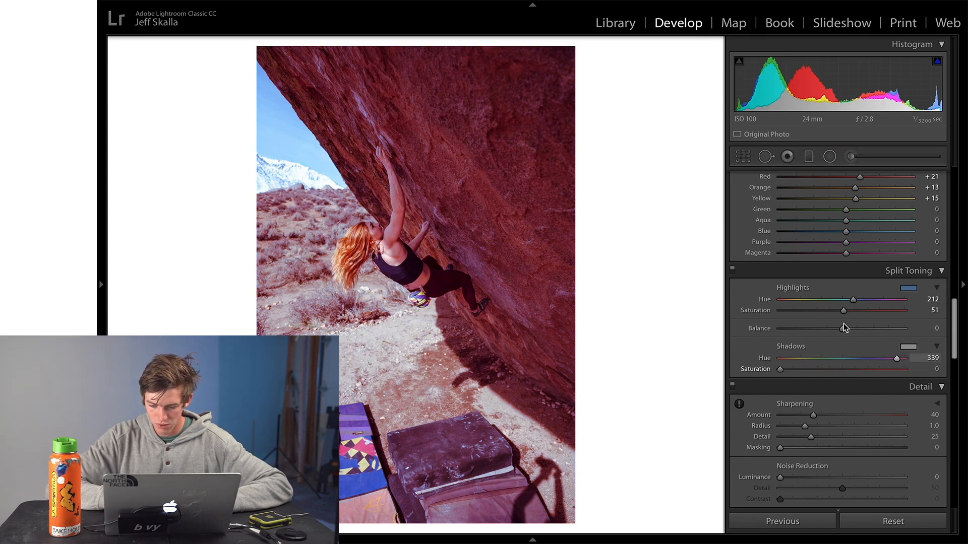
double_click(841, 310)
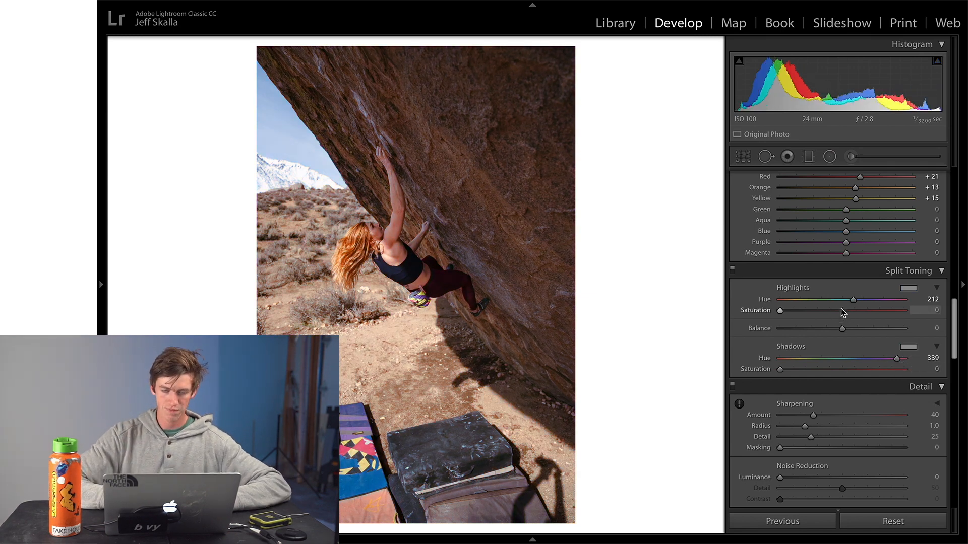
Set the Split Toning Saturation to 8 for Highlights and 2 for Shadows, and compare the photo with and without the toning
left_click(420, 261)
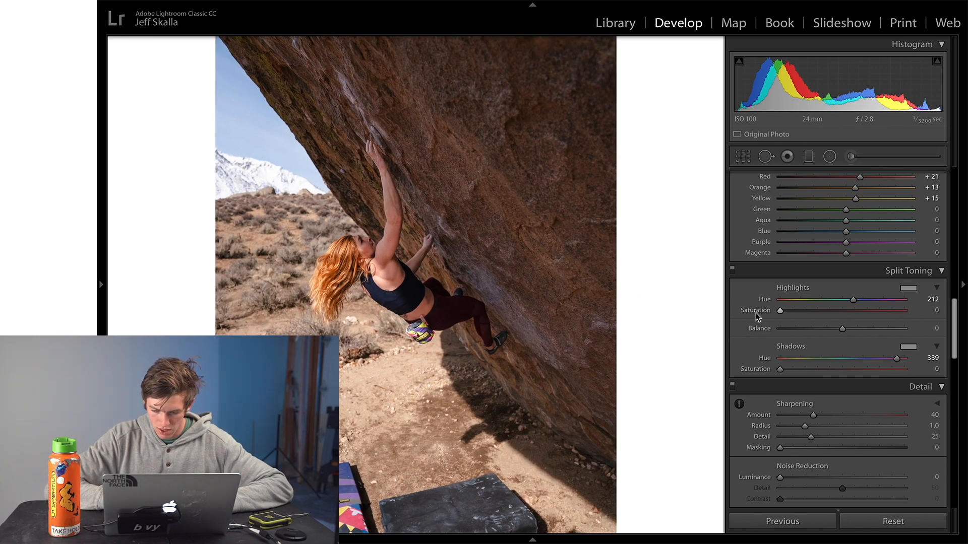
left_click_drag(781, 312, 790, 314)
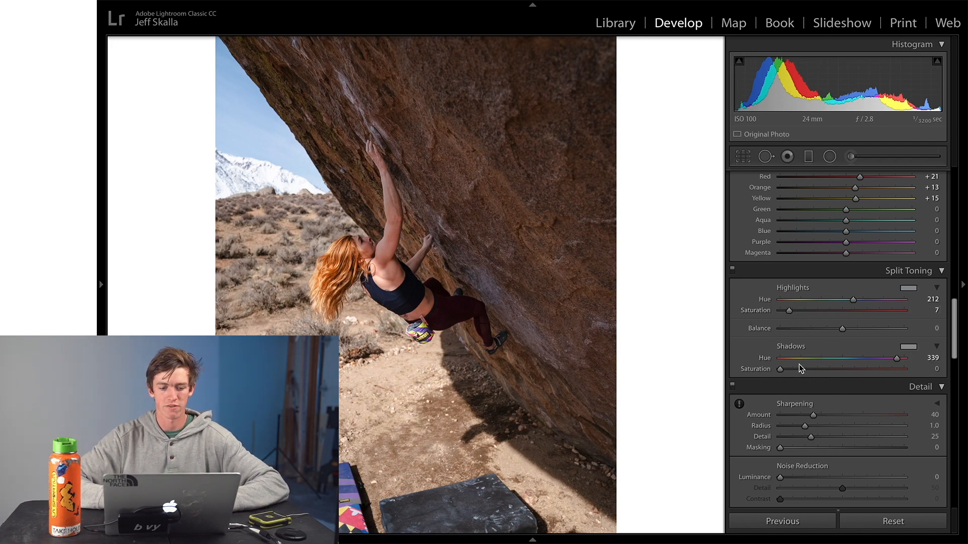
left_click_drag(779, 370, 783, 373)
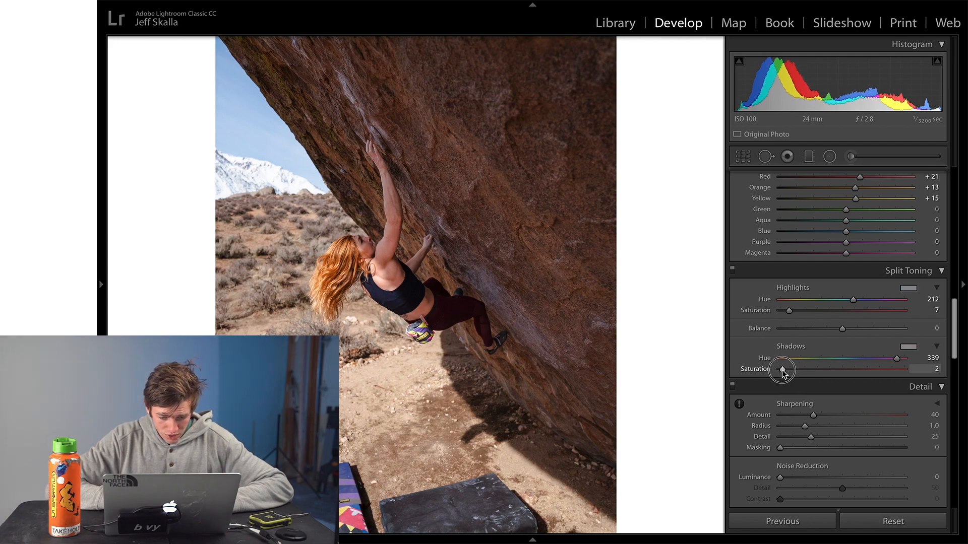
left_click_drag(789, 310, 793, 312)
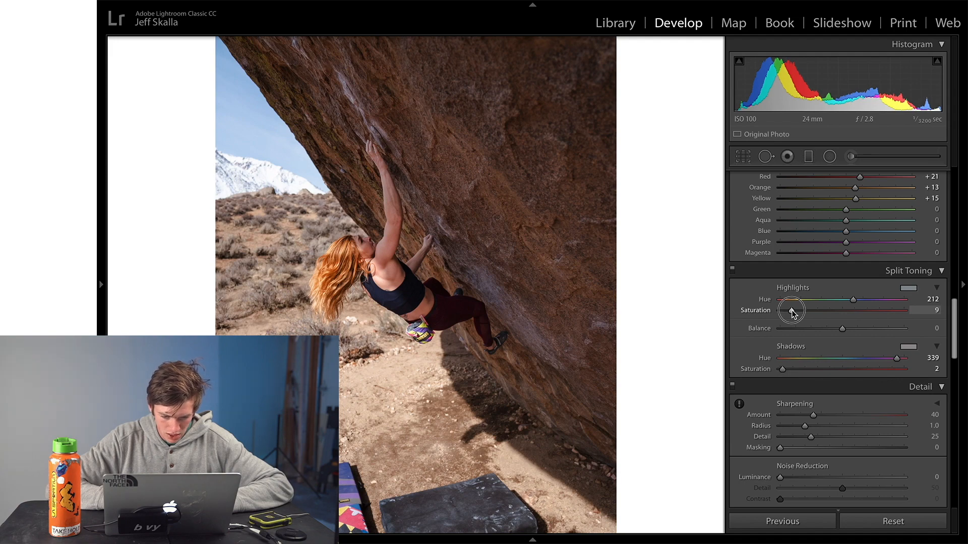
left_click_drag(791, 312, 792, 313)
key("backslash")
key("backslash")
left_click(731, 270)
left_click(732, 270)
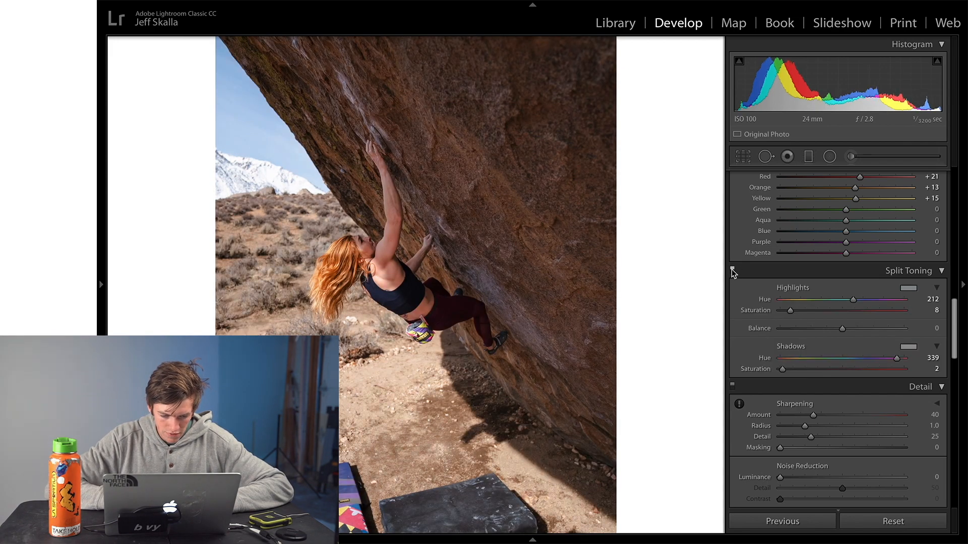
Set the photo's Vibrance to +10 and its overall Saturation to −5 in the Basic adjustments
scroll(734, 273, "up", 15)
left_click(501, 277)
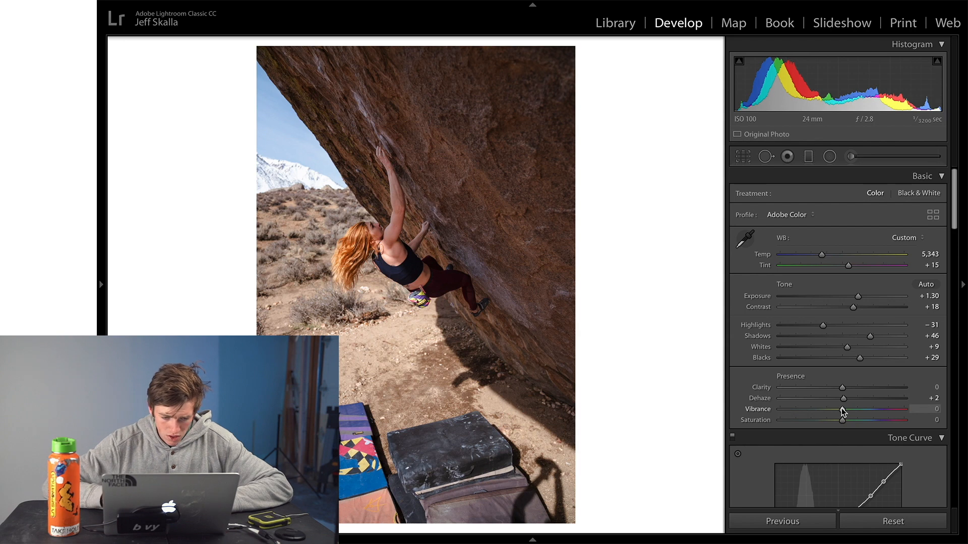
left_click_drag(842, 410, 844, 411)
key("Up")
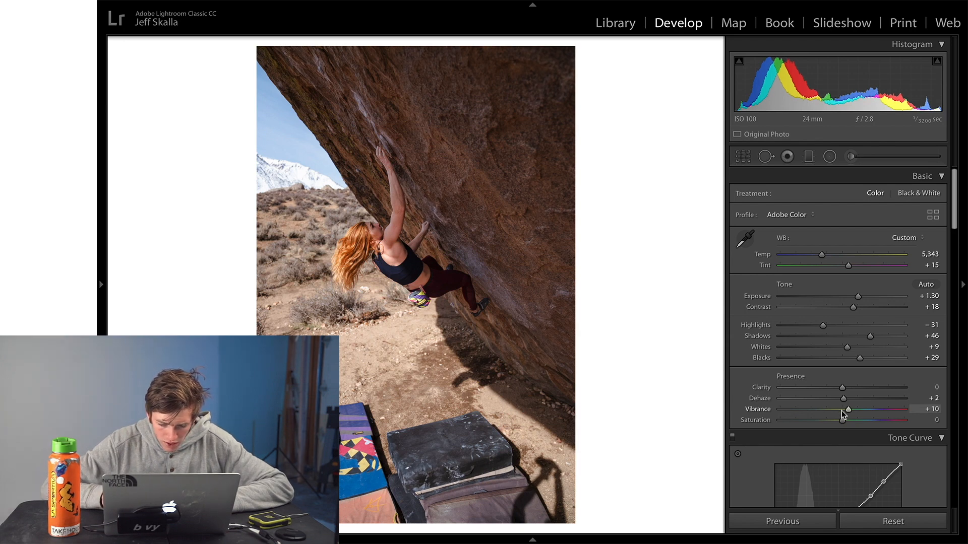
key("Down")
key("Down")
key("Down")
key("Up")
key("Up")
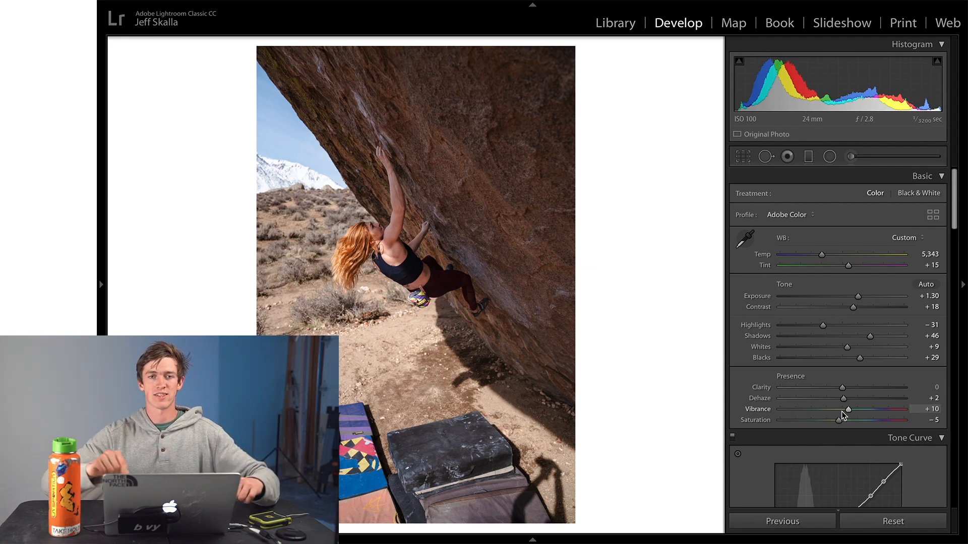
Compare the edited photo with its original version and inspect it full screen
key("backslash")
key("backslash")
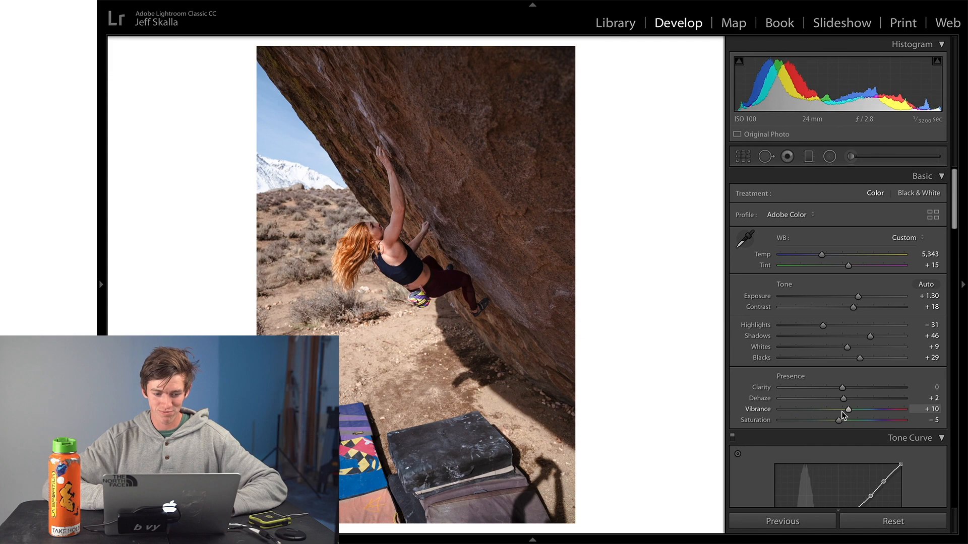
left_click(414, 267)
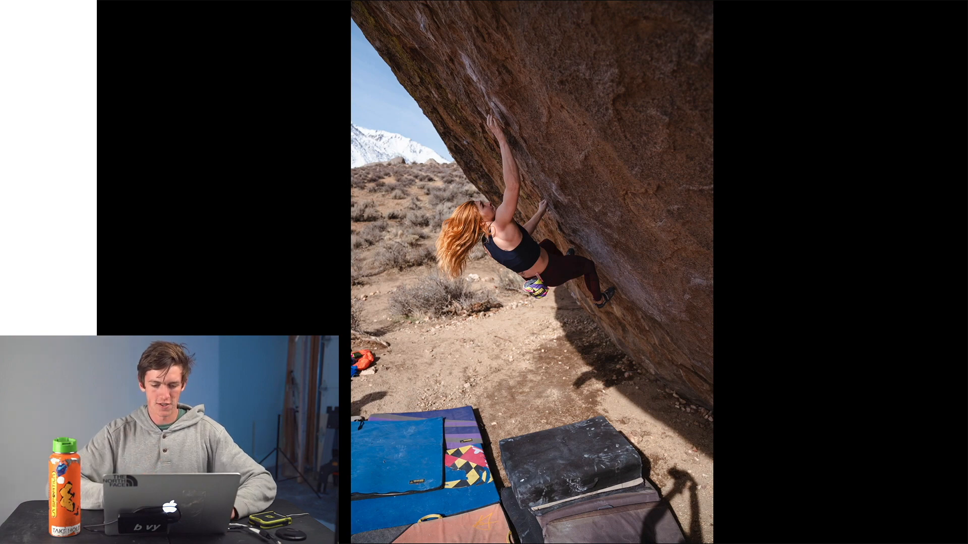
key("f")
Use the targeted Saturation adjustment on the sandy ground to bring HSL Orange to +6 and Yellow to −7
scroll(869, 394, "down", 5)
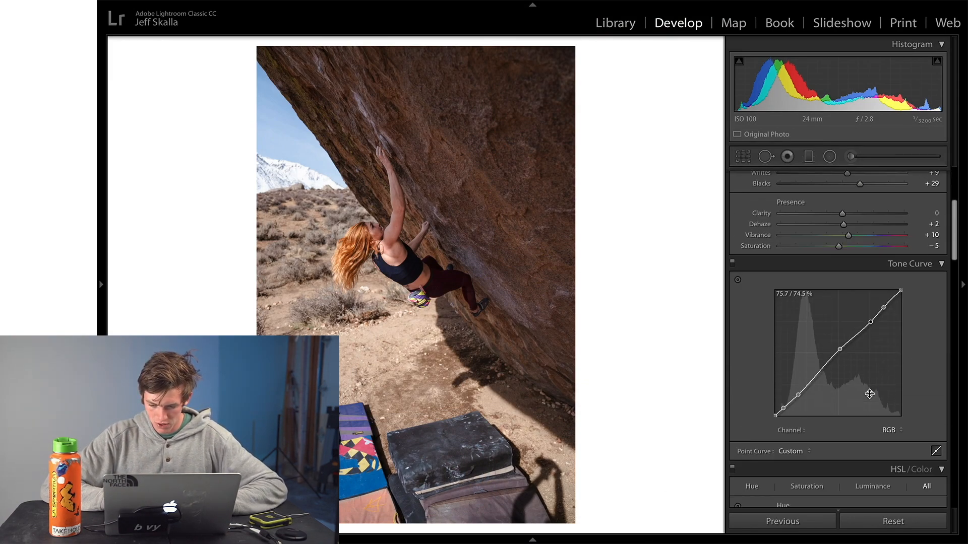
scroll(870, 394, "up", 1)
scroll(869, 394, "down", 4)
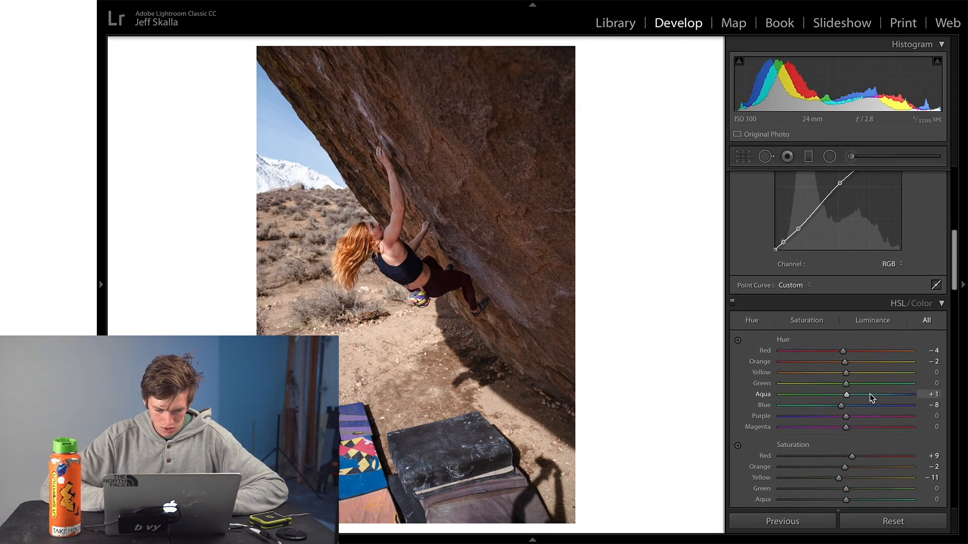
scroll(870, 394, "down", 6)
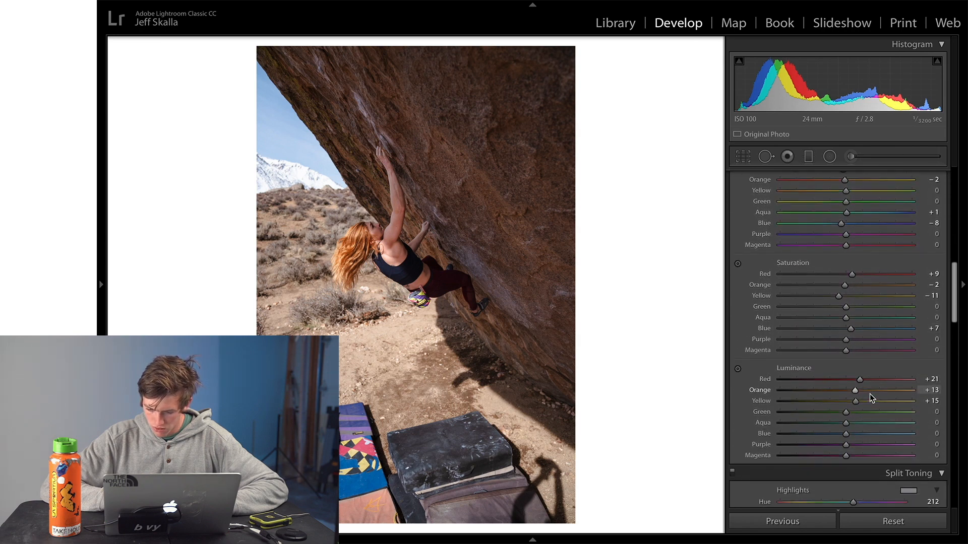
left_click(737, 263)
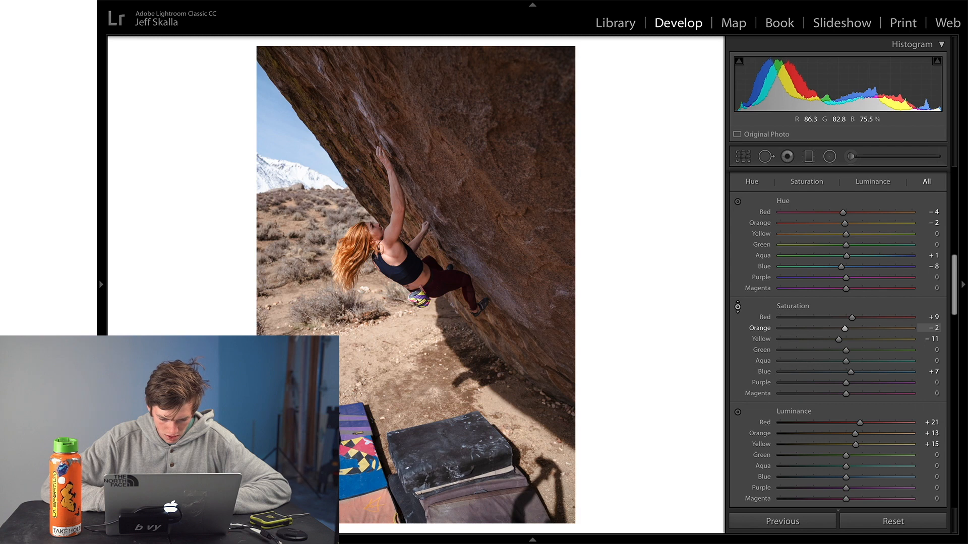
left_click_drag(376, 327, 375, 319)
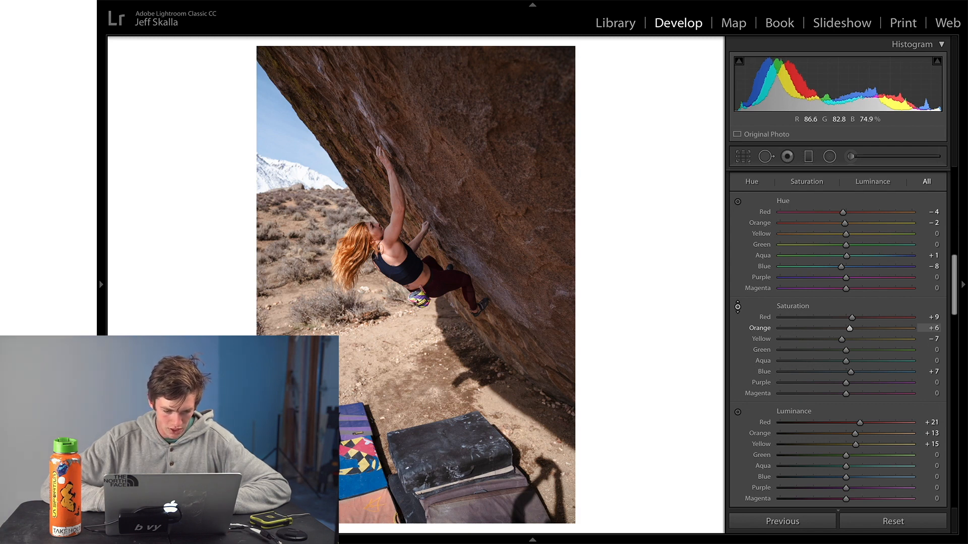
left_click_drag(377, 332, 377, 330)
Set the Calibration Saturation to −2 for Red Primary, +22 for Green Primary and −7 for Blue Primary
scroll(864, 391, "down", 10)
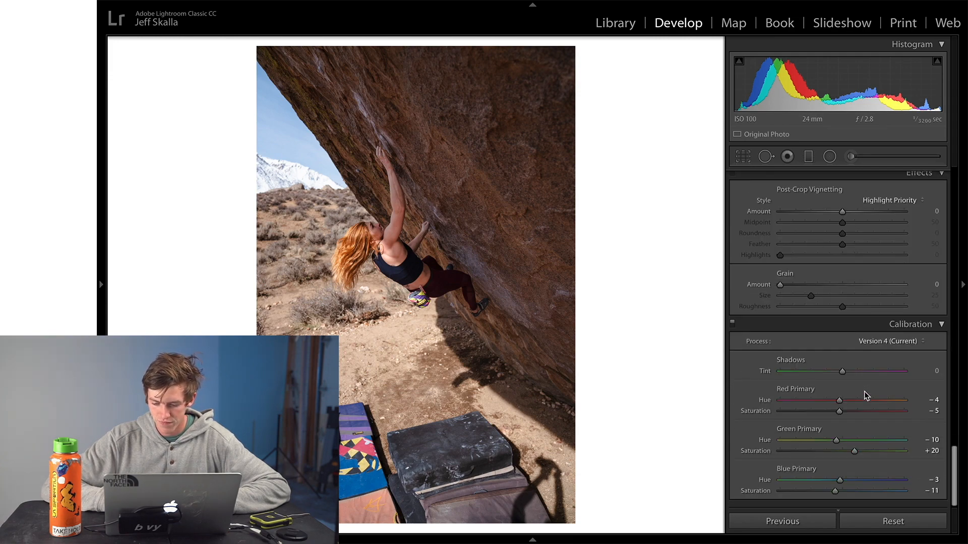
left_click(841, 414)
left_click_drag(841, 414, 840, 414)
left_click_drag(835, 494, 836, 494)
mouse_move(854, 454)
left_mouse_down()
mouse_move(866, 454)
mouse_move(856, 456)
left_mouse_up()
left_click_drag(837, 494, 838, 494)
left_click_drag(840, 416, 841, 415)
scroll(841, 415, "up", 5)
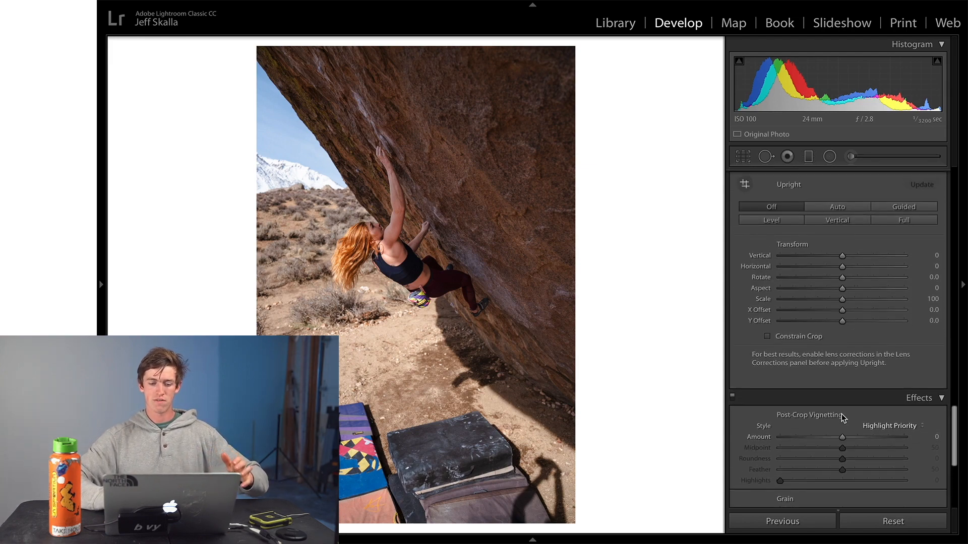
scroll(842, 418, "up", 2)
scroll(842, 417, "down", 8)
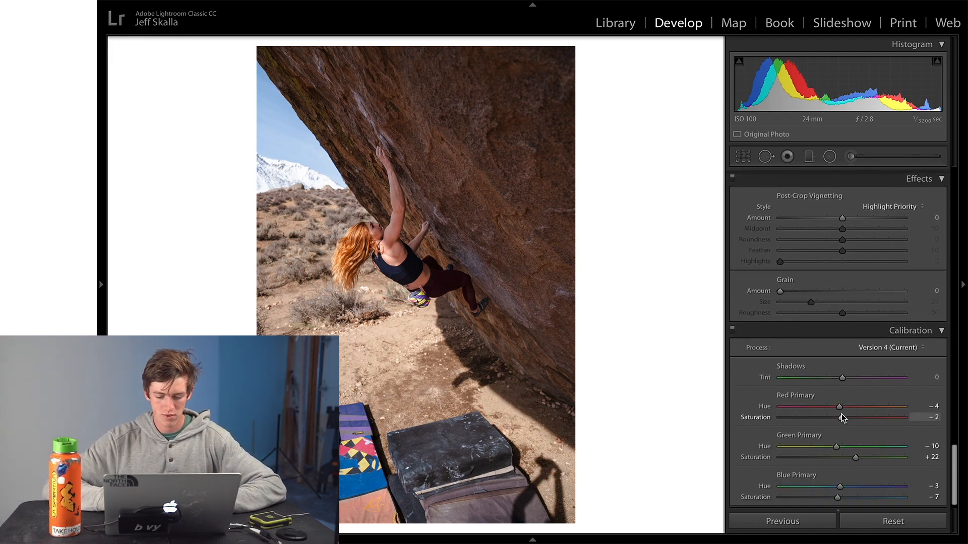
Try a Post-Crop Vignette with Amount −75, Midpoint 39, Roundness +75, Feather 60 and Highlights 100, and reset its Amount to 0
scroll(832, 347, "up", 1)
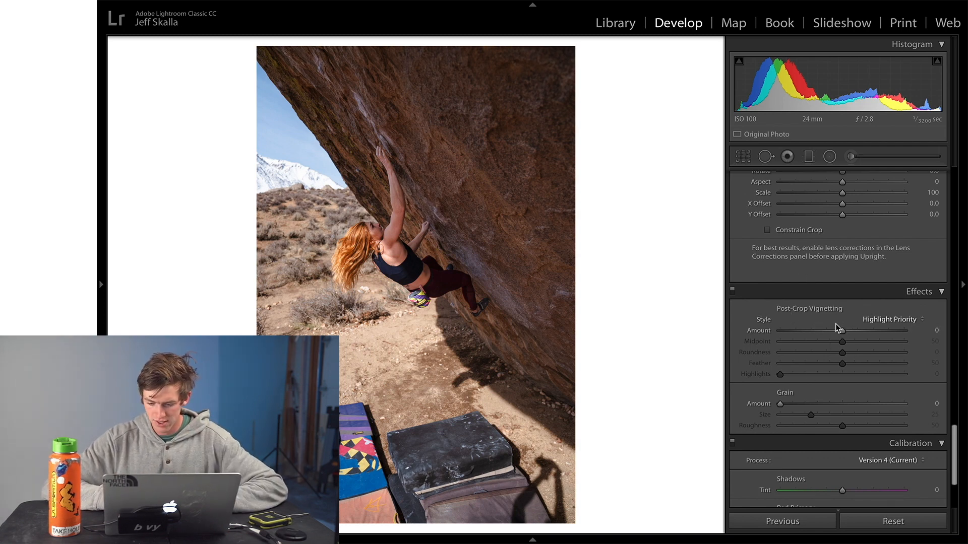
left_click_drag(842, 331, 853, 369)
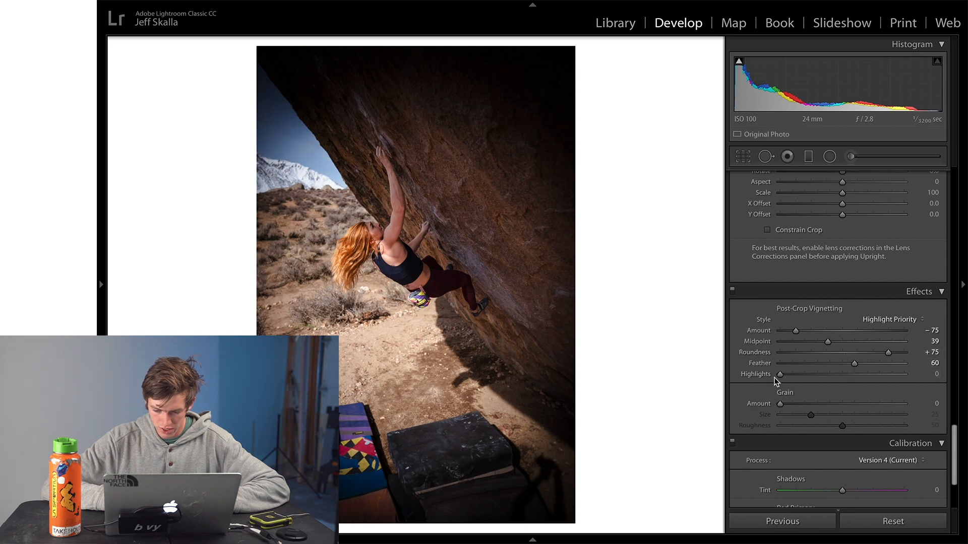
left_click_drag(781, 375, 962, 401)
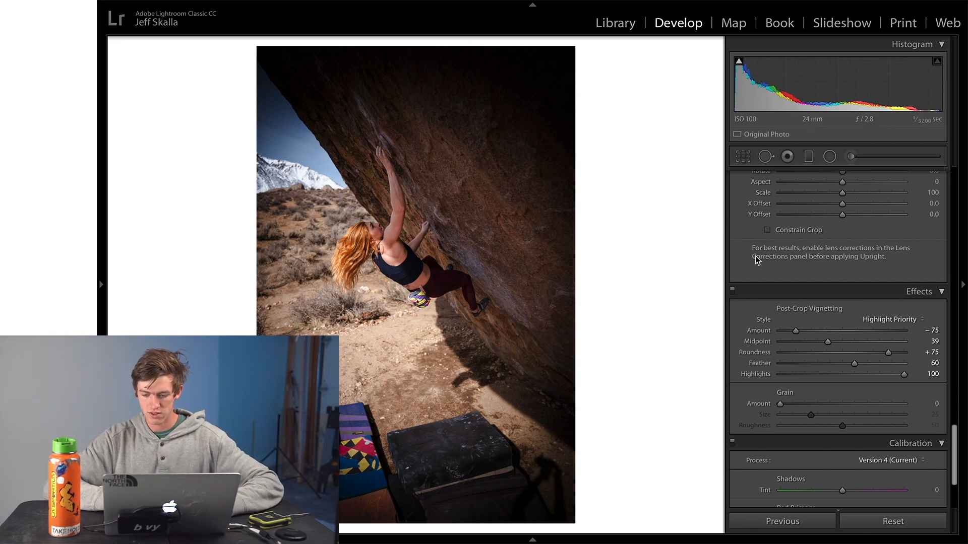
double_click(796, 331)
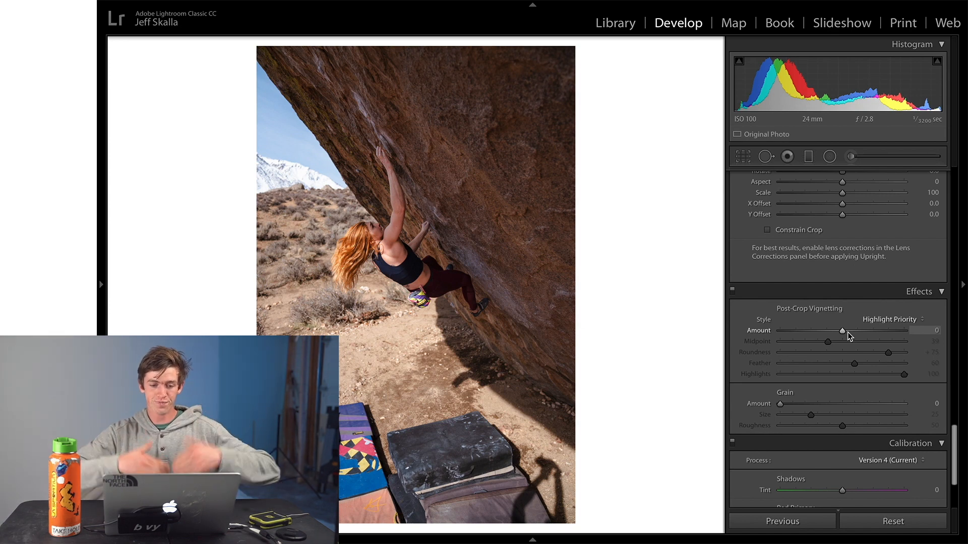
left_click_drag(847, 333, 839, 333)
double_click(839, 333)
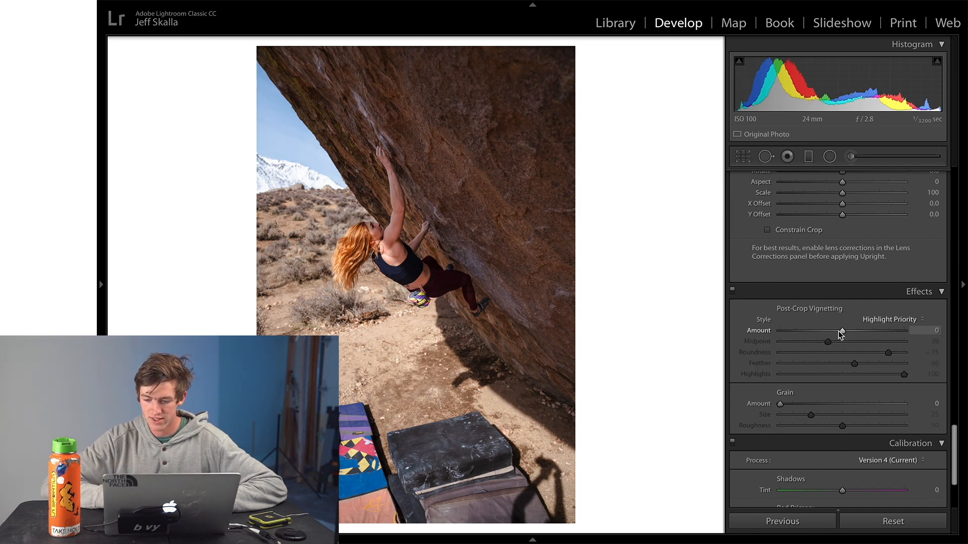
Add a Burn (Darken) graduated filter diagonally across the overhanging rock, fading out toward the climber, and narrow its transition
scroll(840, 334, "up", 5)
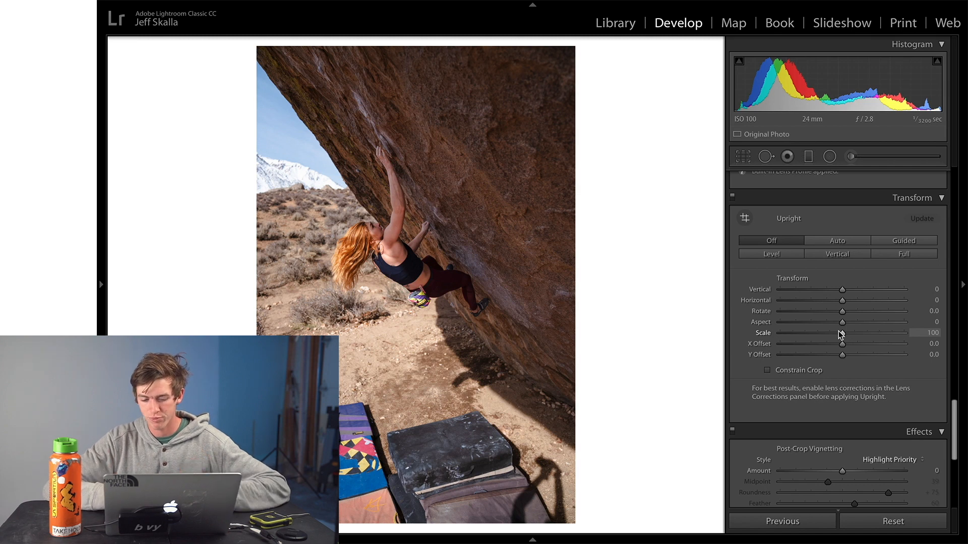
scroll(824, 296, "up", 3)
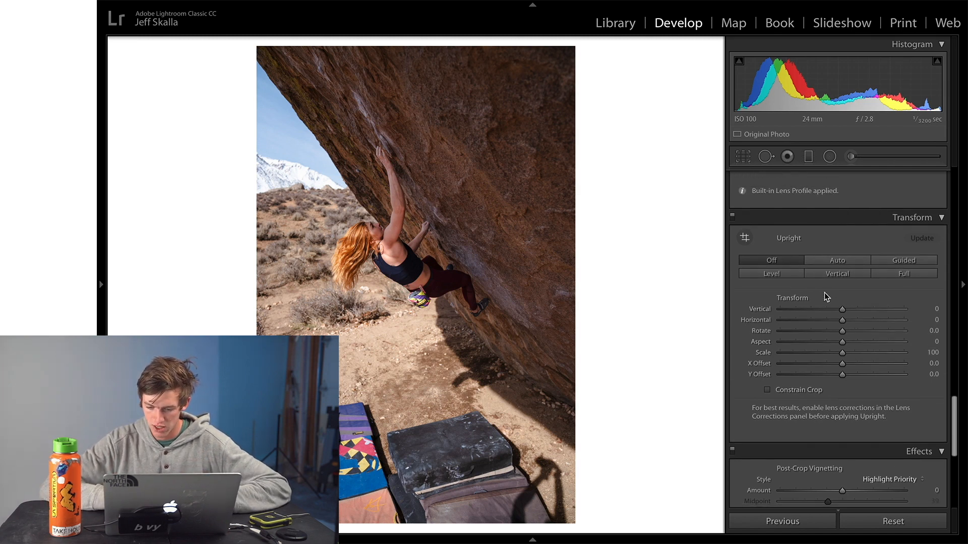
scroll(824, 293, "up", 3)
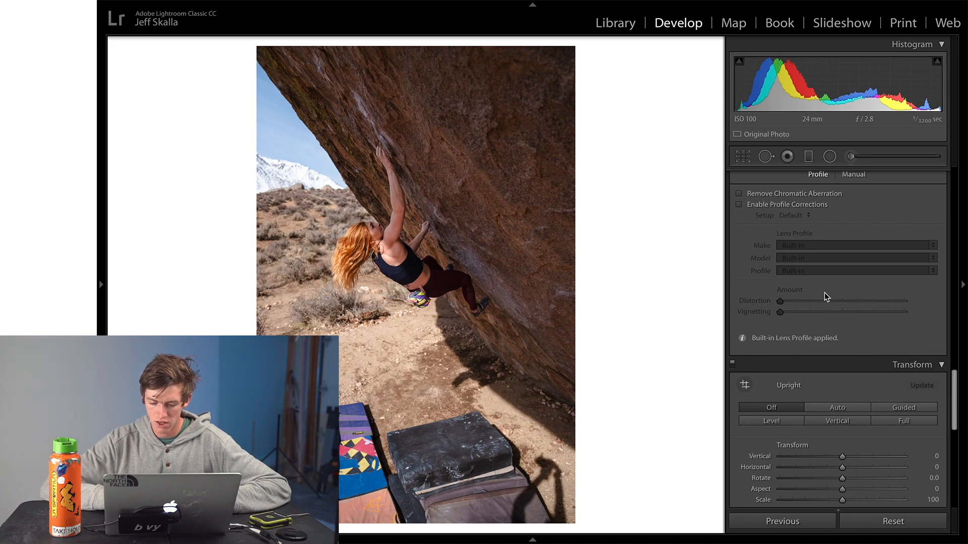
scroll(825, 297, "up", 1)
scroll(826, 297, "up", 5)
scroll(824, 293, "up", 20)
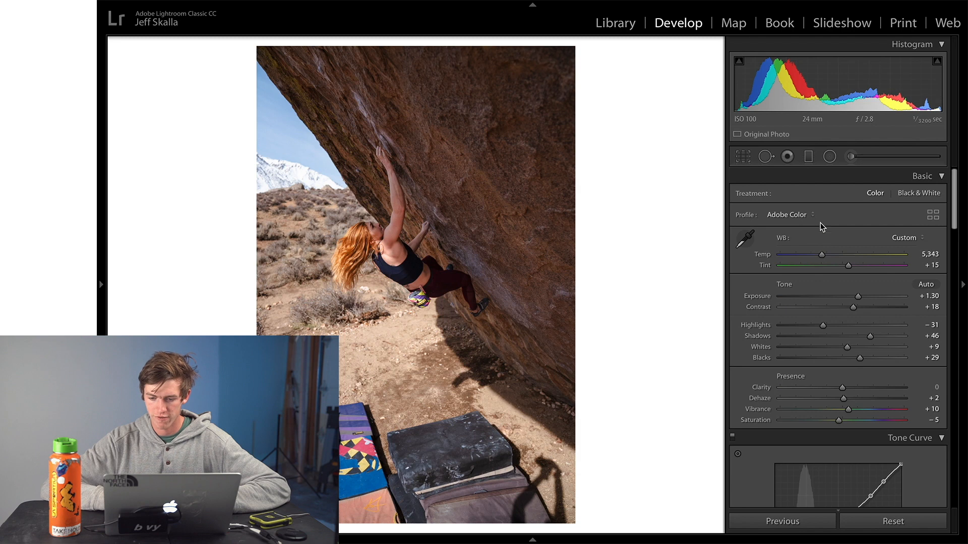
left_click(808, 157)
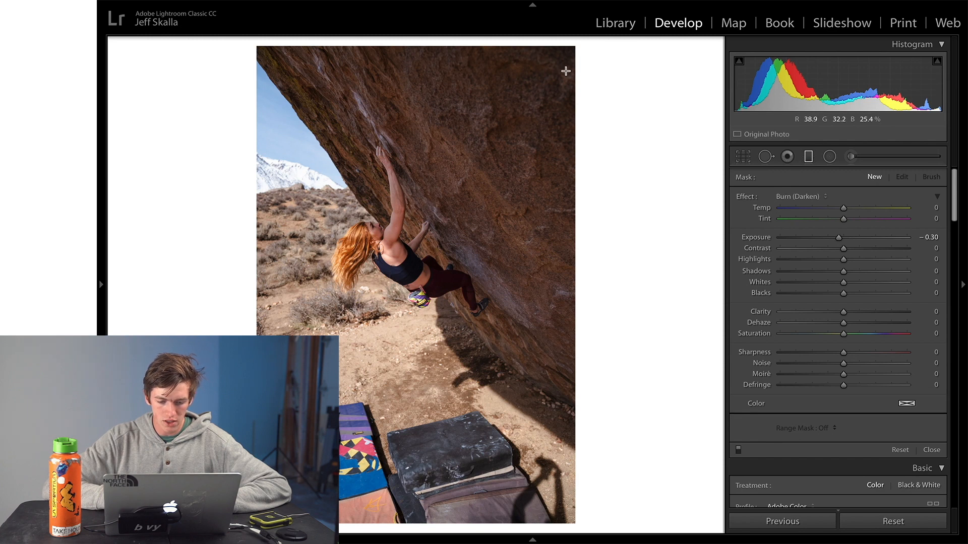
left_click_drag(449, 172, 390, 204)
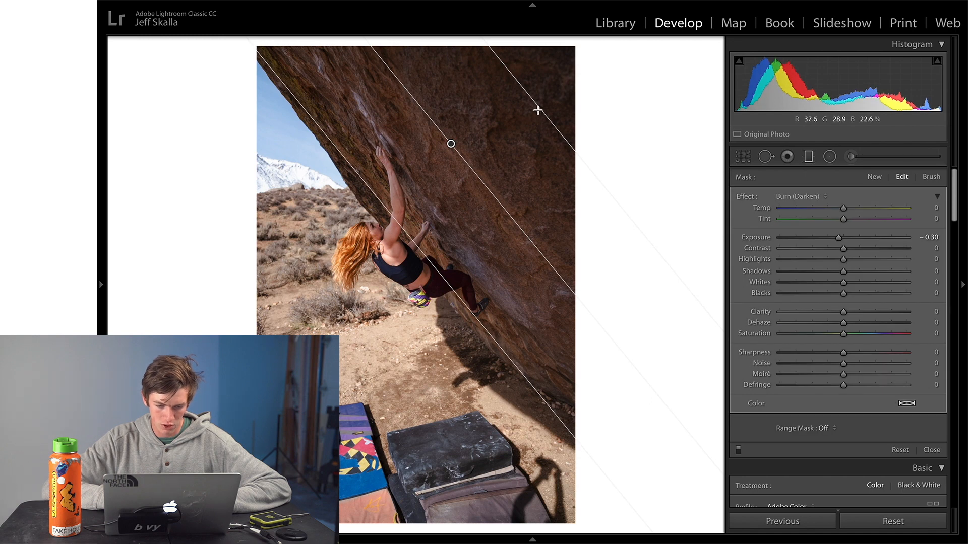
left_click_drag(540, 104, 498, 150)
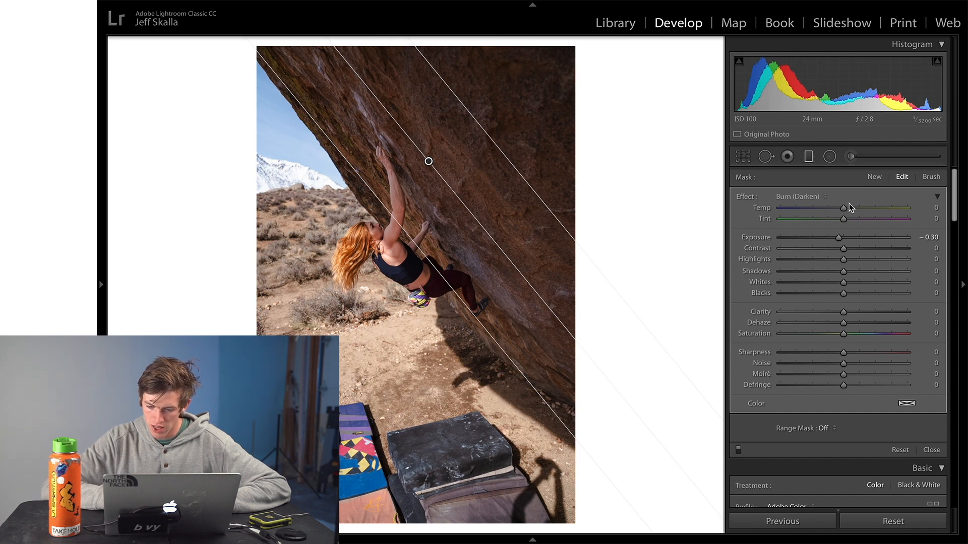
Set the graduated filter to Exposure −0.12, Contrast 8, Shadows −14 and Blacks −6, and compare the photo with and without it
left_click_drag(838, 237, 835, 273)
left_click_drag(839, 238, 842, 240)
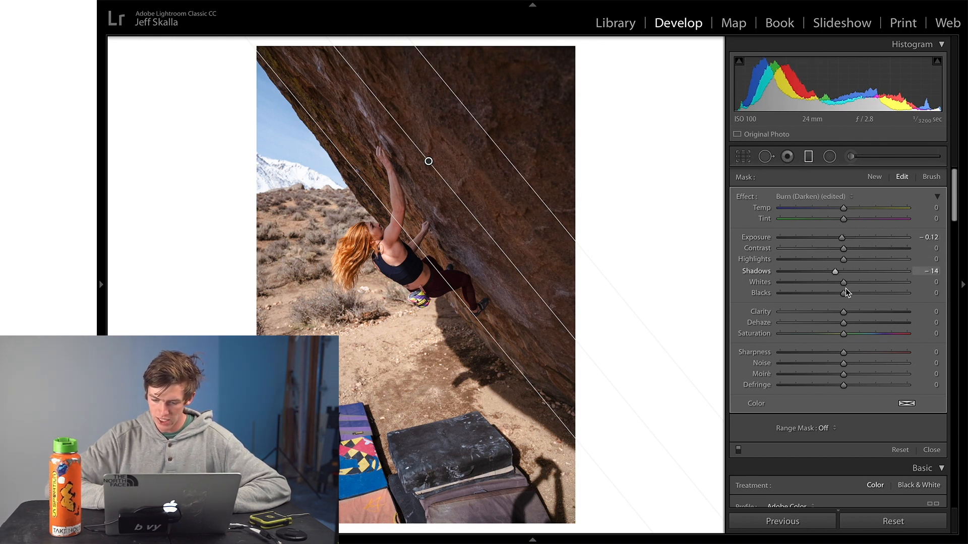
left_click_drag(843, 293, 841, 292)
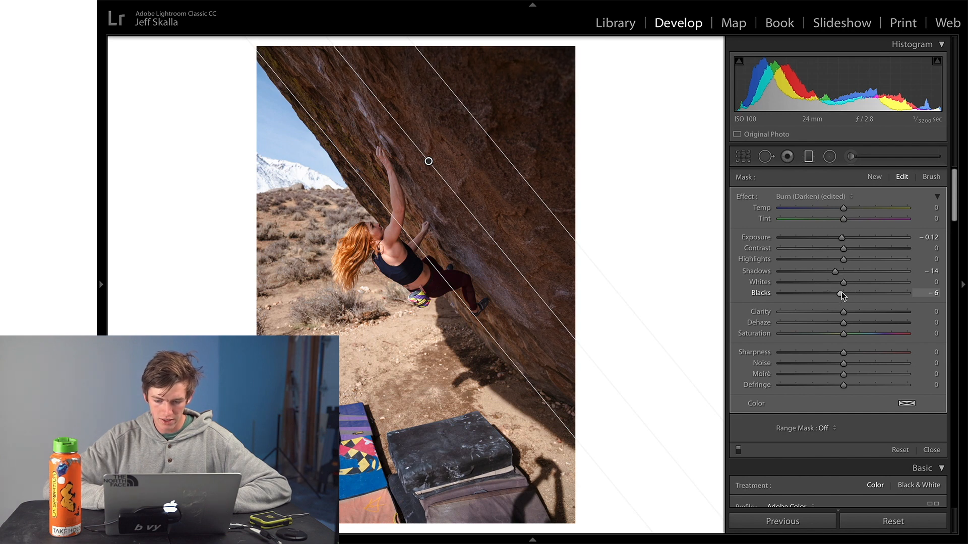
left_click_drag(845, 251, 849, 252)
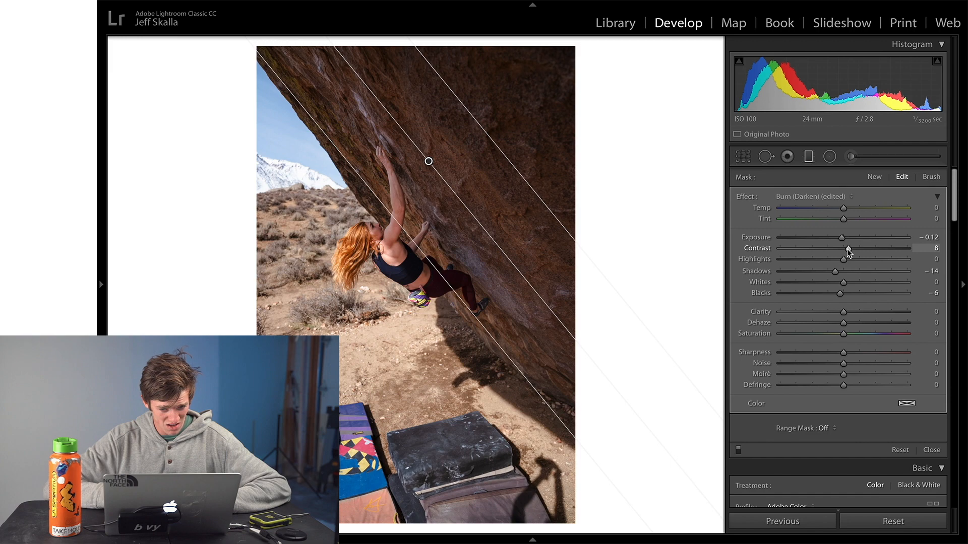
key("backslash")
key("backslash")
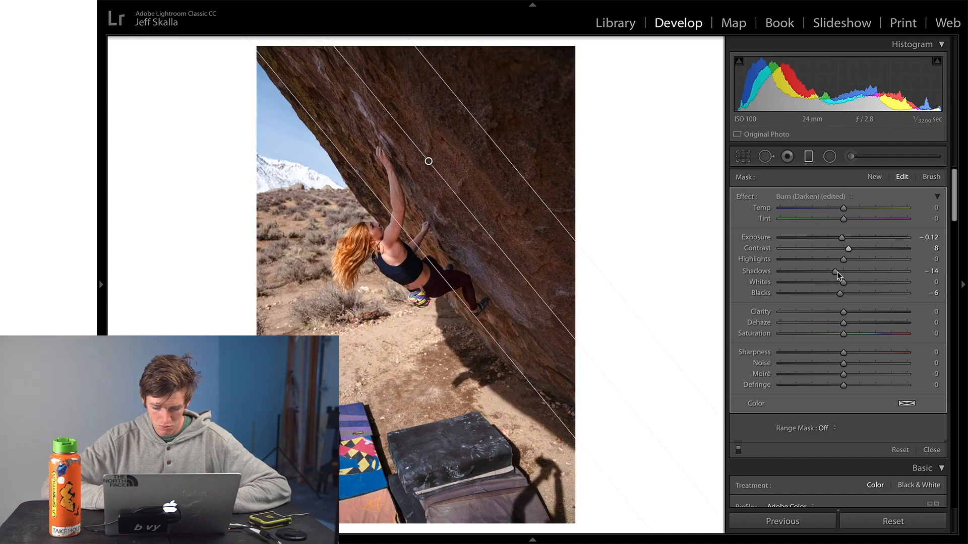
left_click(738, 449)
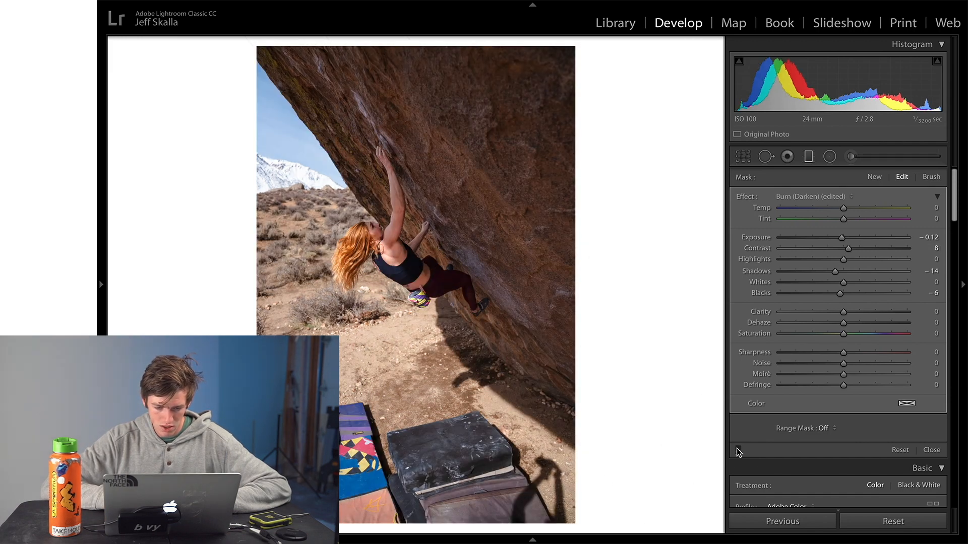
left_click(737, 450)
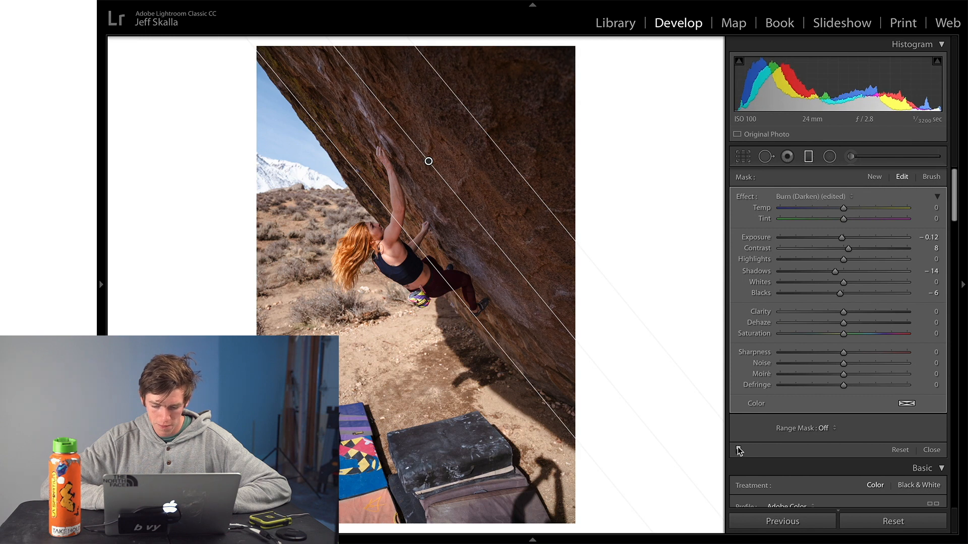
Restrict the graduated filter with a Luminance range mask, using Range 0/42 and Smoothness 51
left_click(827, 428)
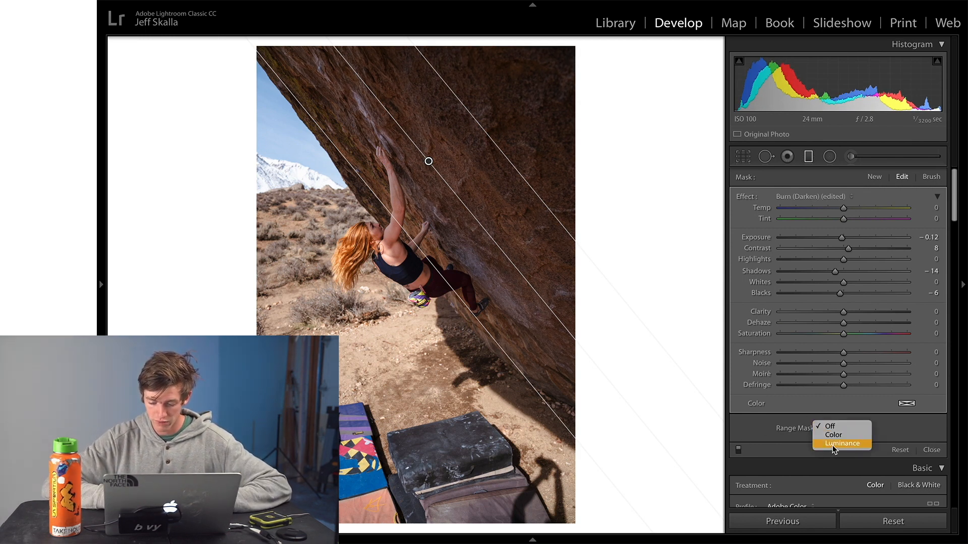
left_click(832, 444)
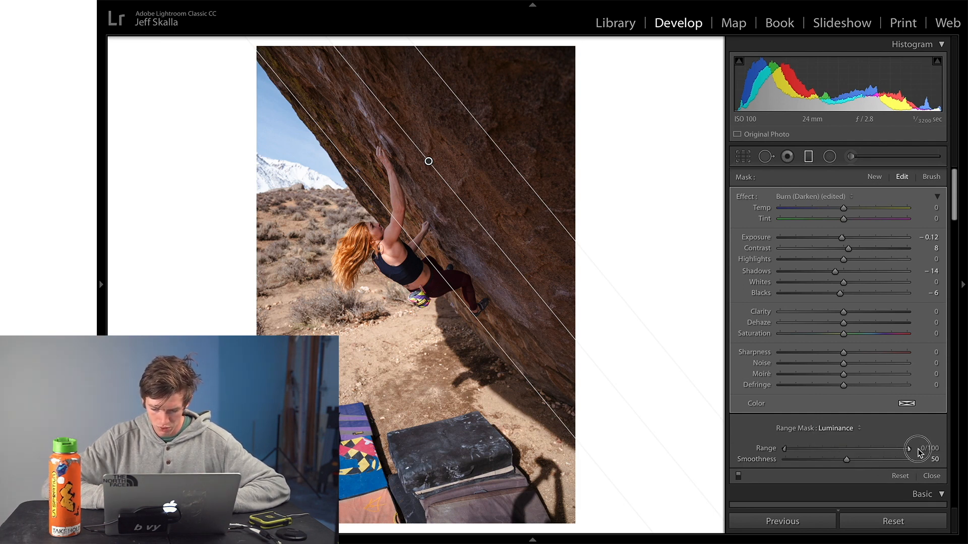
left_click_drag(906, 444, 844, 463)
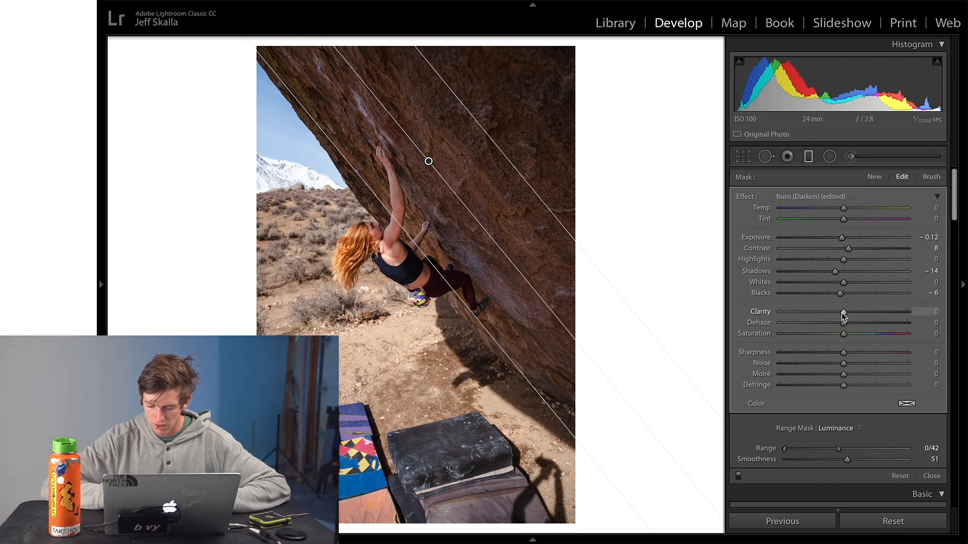
Collapse the graduated filter's sliders into a single Amount, set it to 7, and finish the filter
left_click(936, 197)
left_click_drag(806, 213, 789, 223)
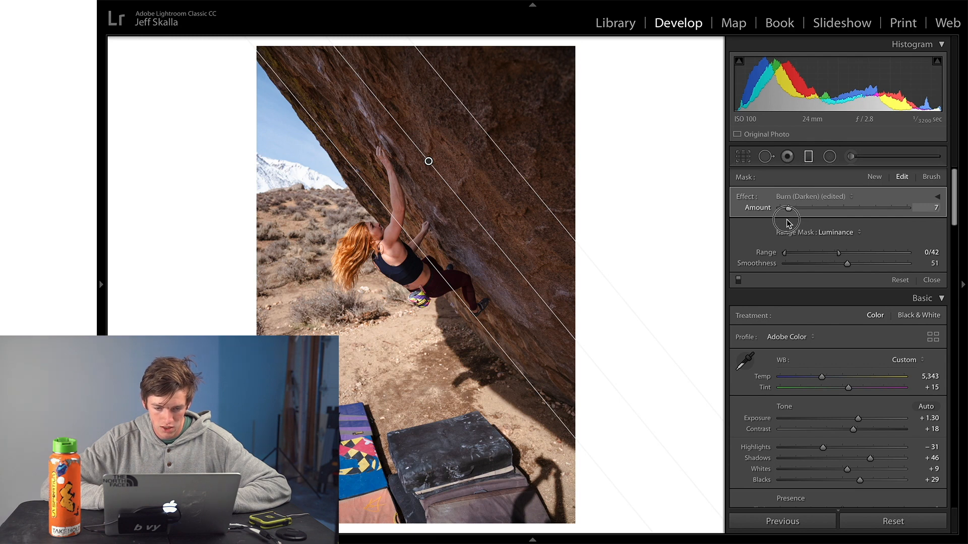
left_click_drag(789, 223, 788, 221)
key("Return")
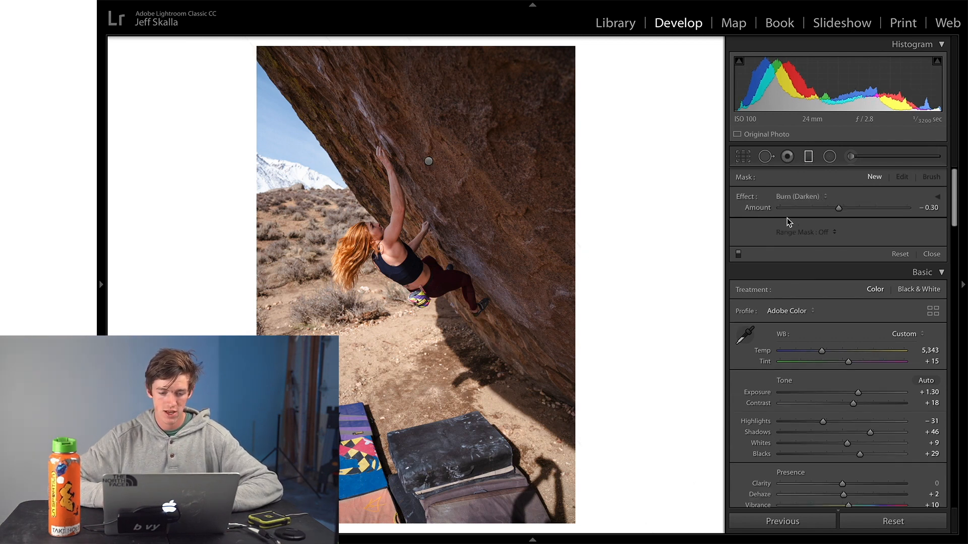
key("m")
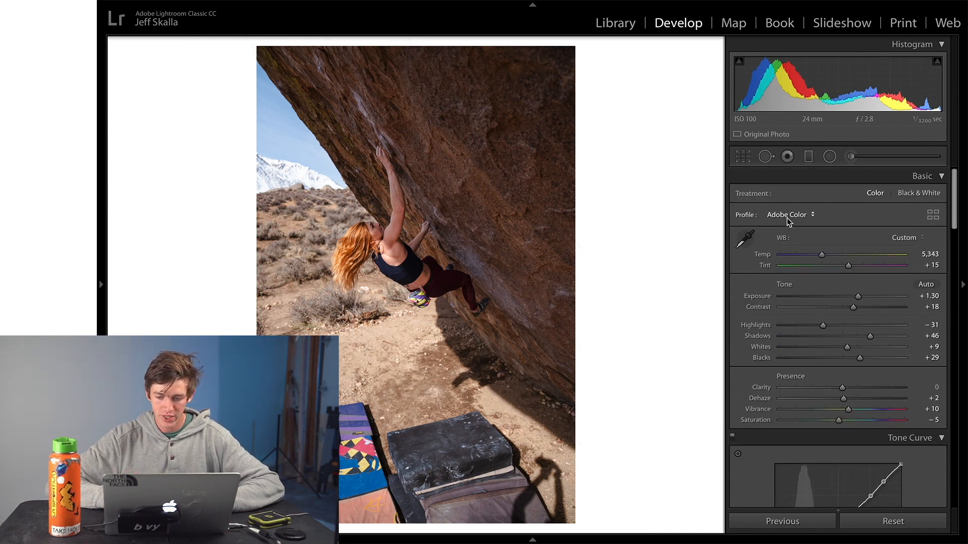
Add an inverted radial filter with the Bright light effect and Feather 100, drawn very large from outside the photo's upper-left corner
left_click(829, 157)
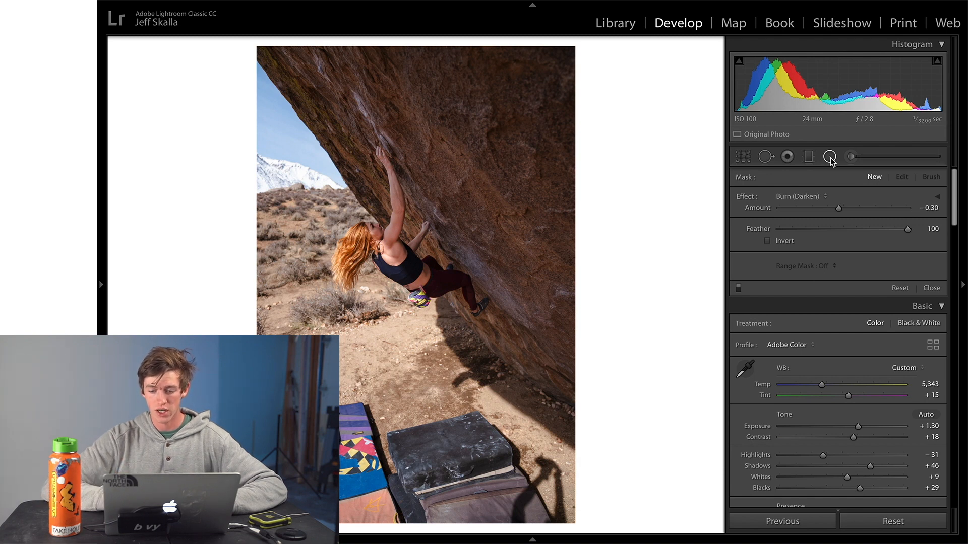
left_click(811, 198)
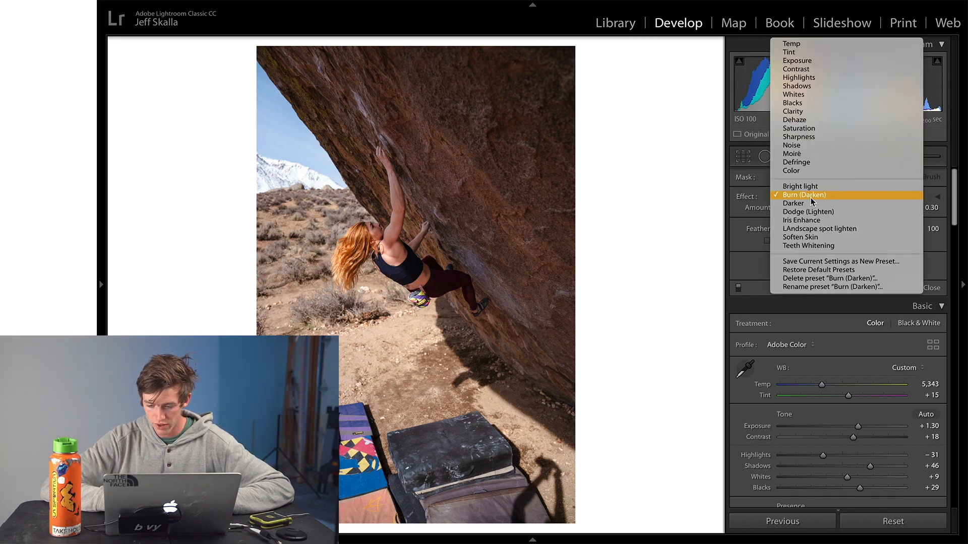
left_click(814, 187)
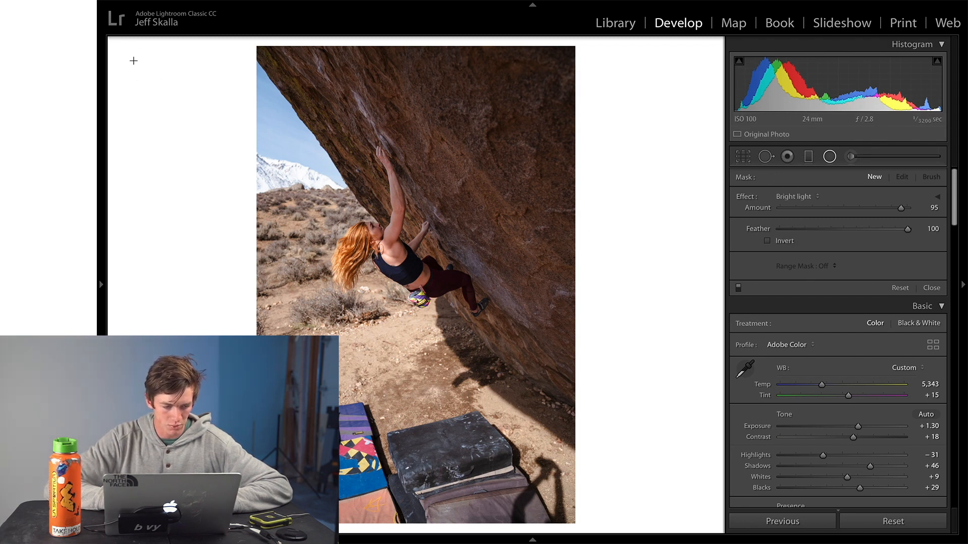
left_click_drag(183, 42, 963, 540)
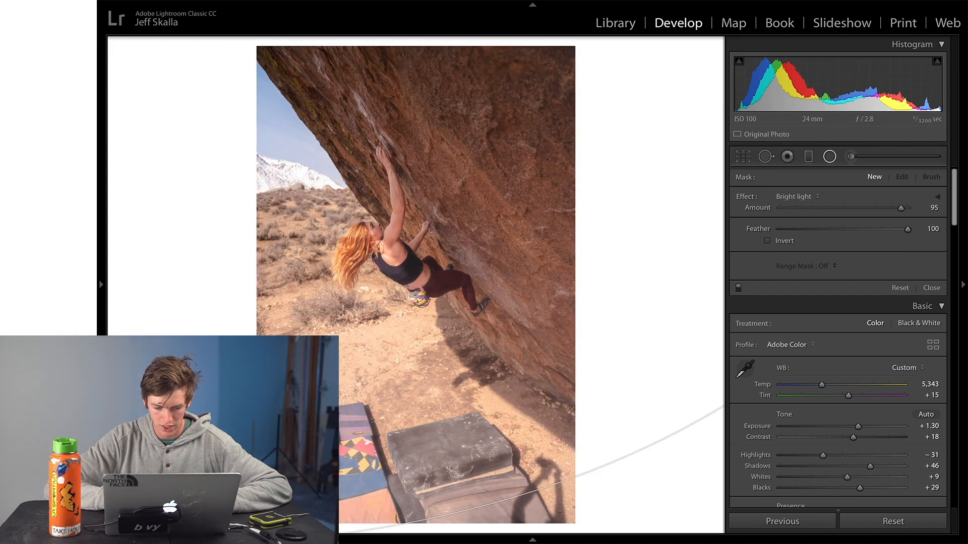
left_click(783, 243)
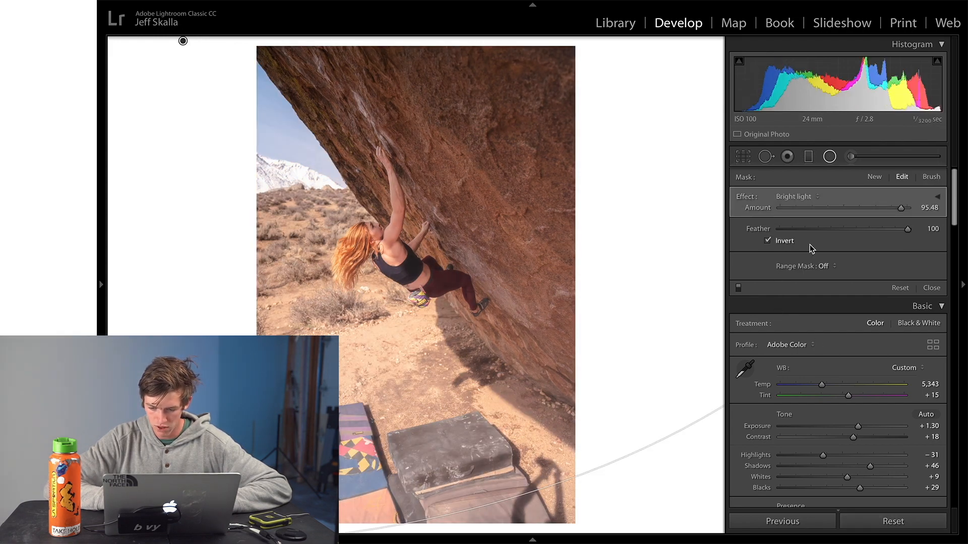
Restrict the radial filter with a Luminance range mask, using Range 8/100 and Smoothness 94
left_click(834, 271)
left_click(833, 281)
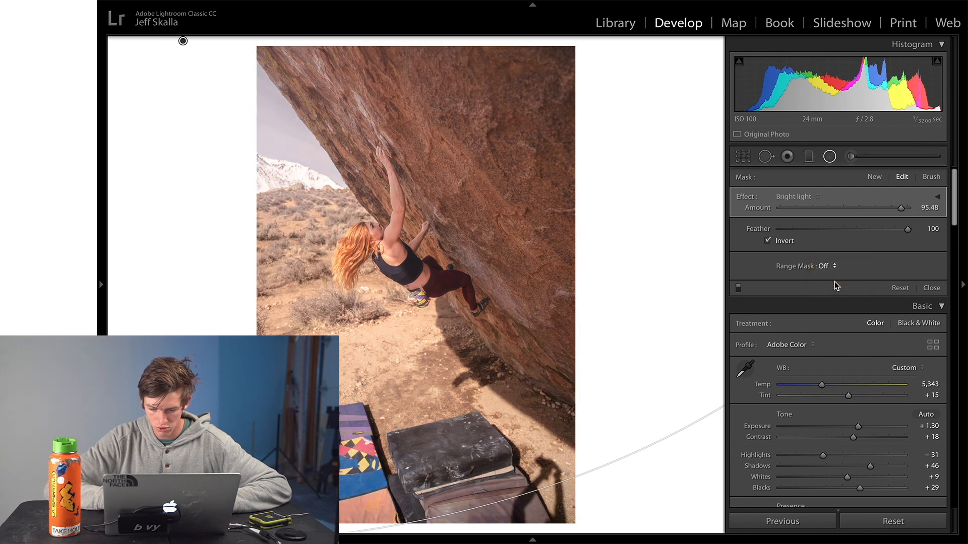
left_click_drag(785, 286, 798, 289)
left_click(847, 299)
left_click_drag(848, 301, 901, 301)
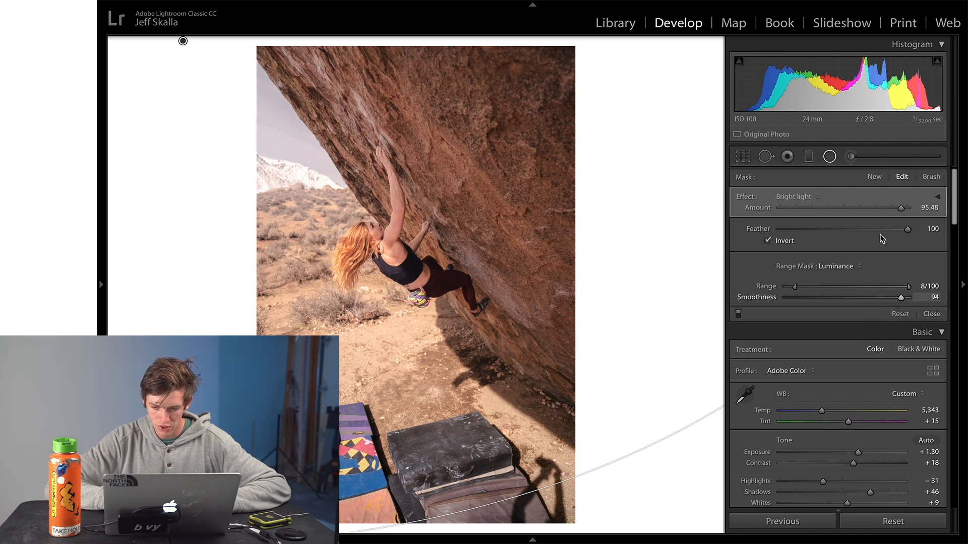
Set the Bright light radial filter's Amount to 11, compare the photo before and after, and finish the filter
left_click_drag(901, 214, 731, 218)
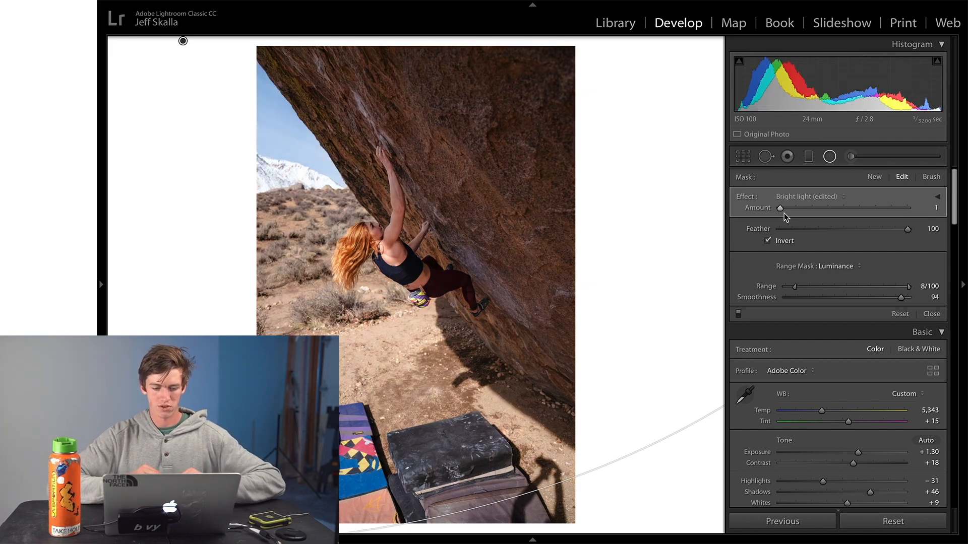
left_click(780, 208)
left_click_drag(780, 209, 794, 213)
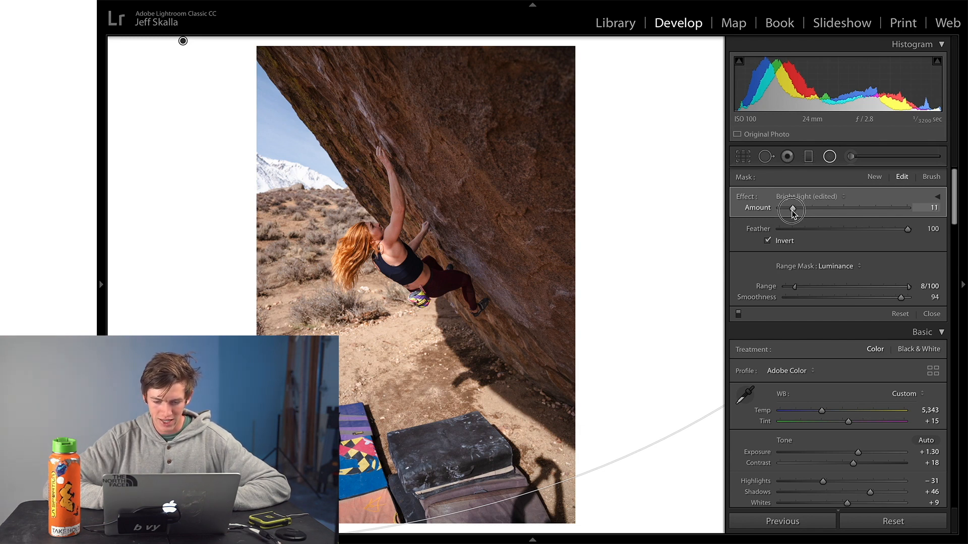
left_click_drag(791, 211, 794, 214)
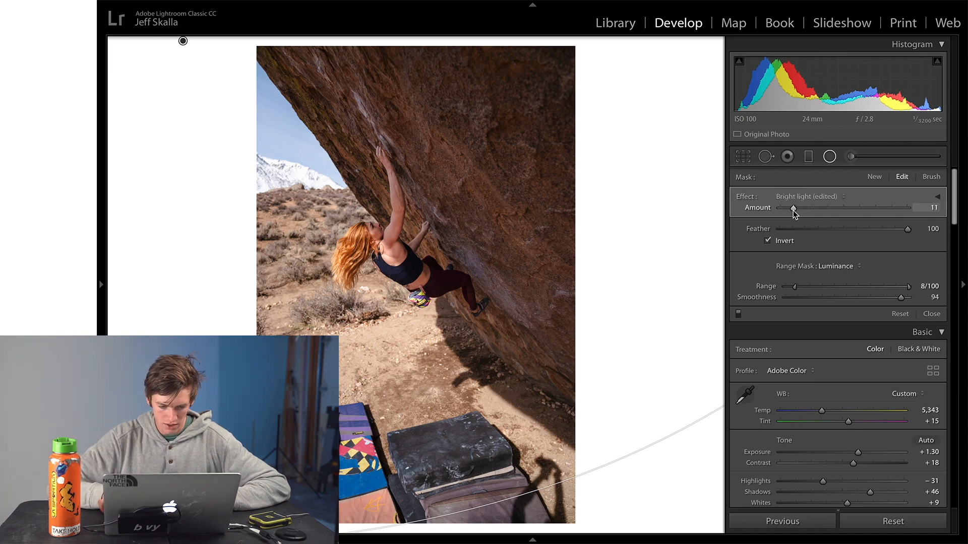
key("backslash")
key("backslash")
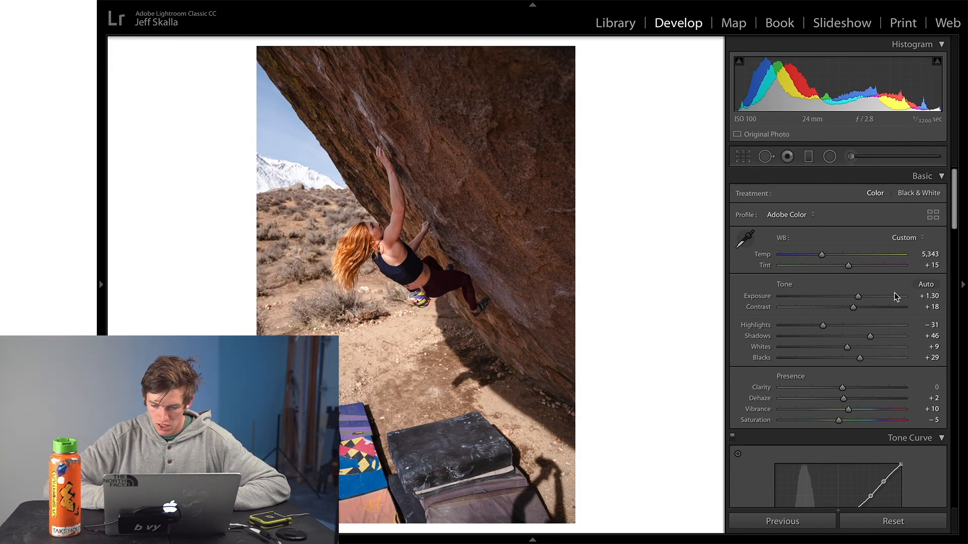
Switch the photo to Black & White, set Exposure to +1.24 and Shadows to +41, and compare before and after
left_click(911, 194)
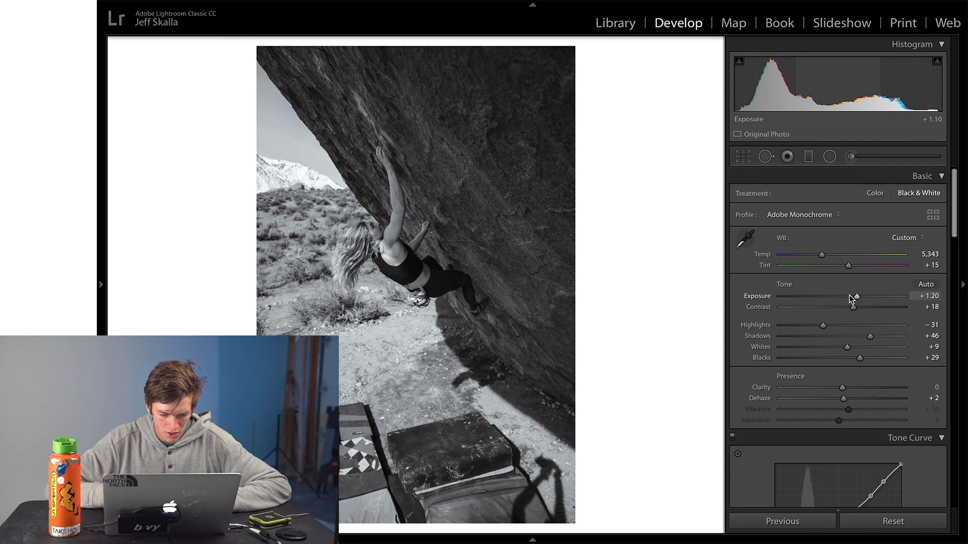
scroll(850, 298, "up", 1)
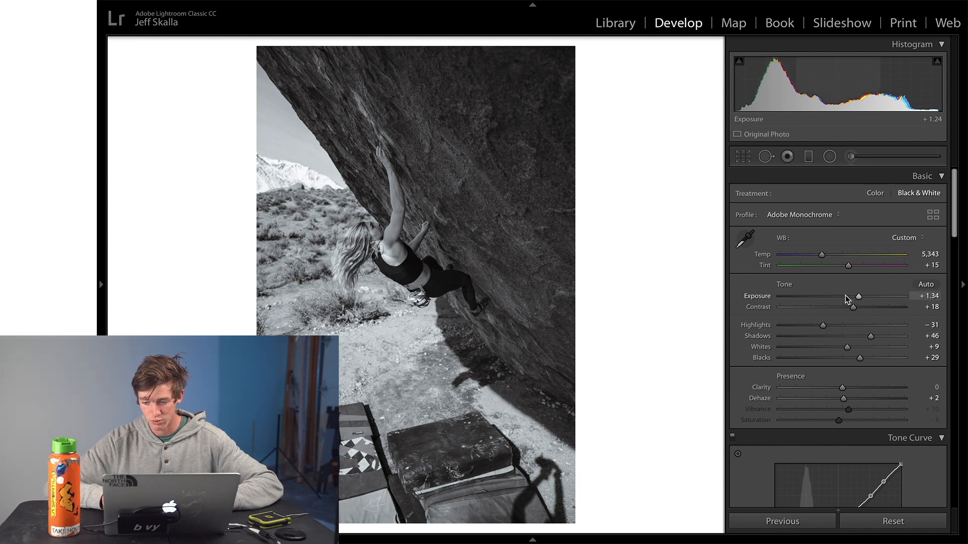
key("alt")
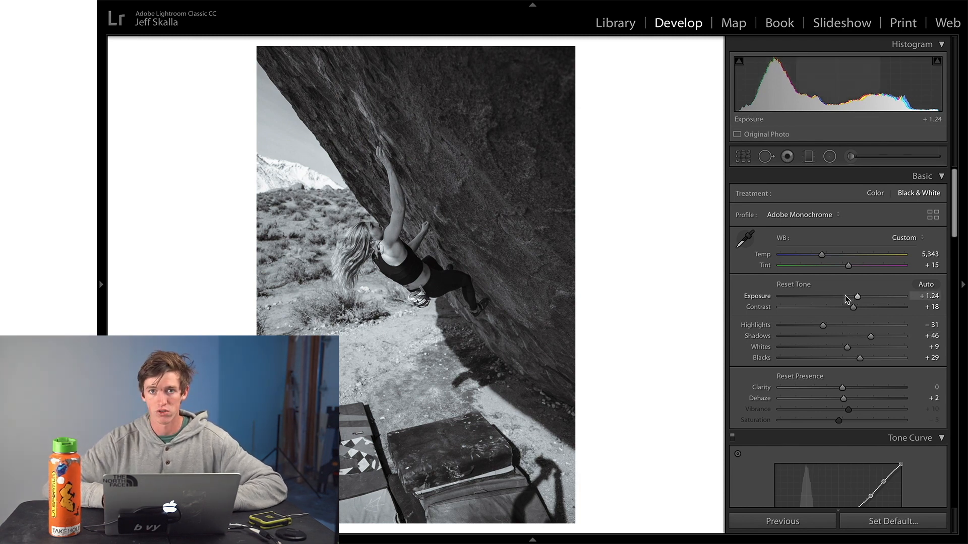
key("alt+Up")
key("alt+Down")
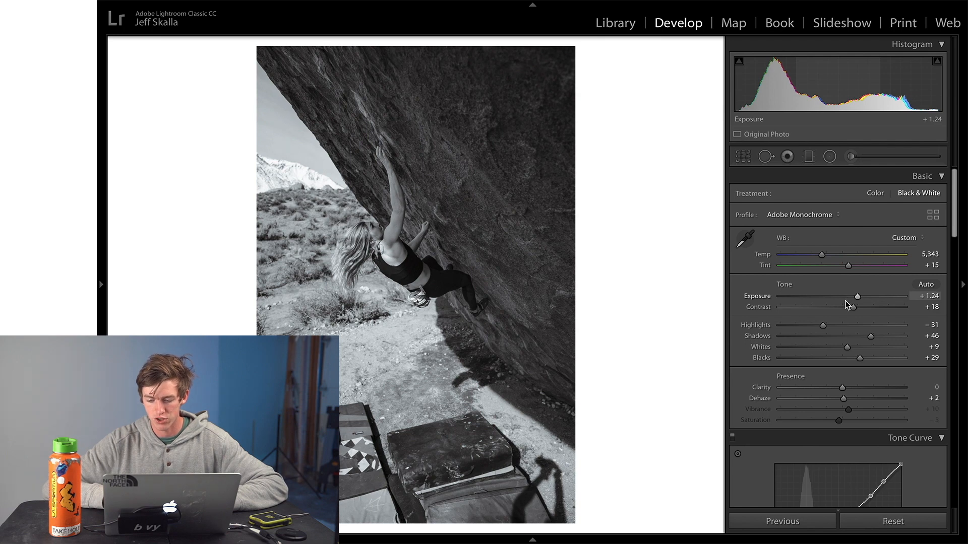
key("alt")
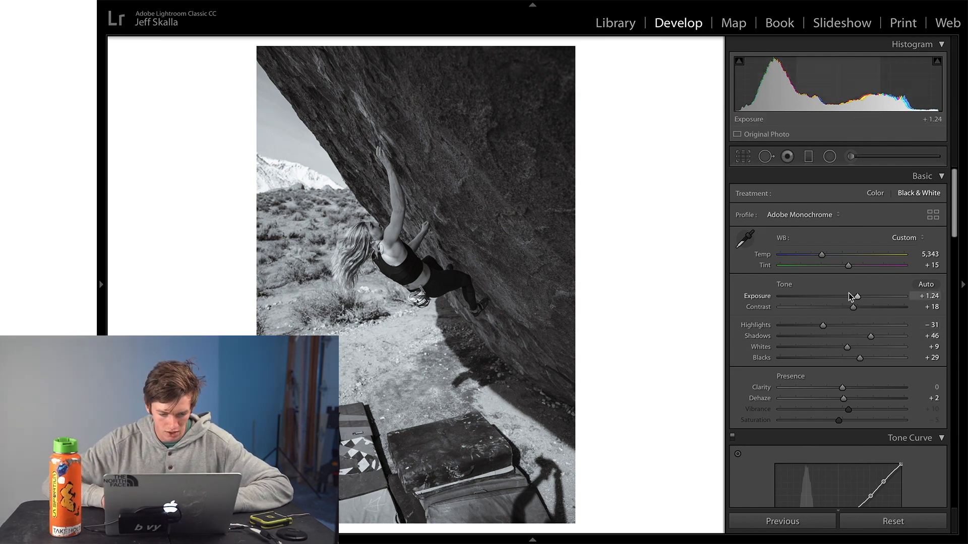
key("alt+Down")
key("alt+Up")
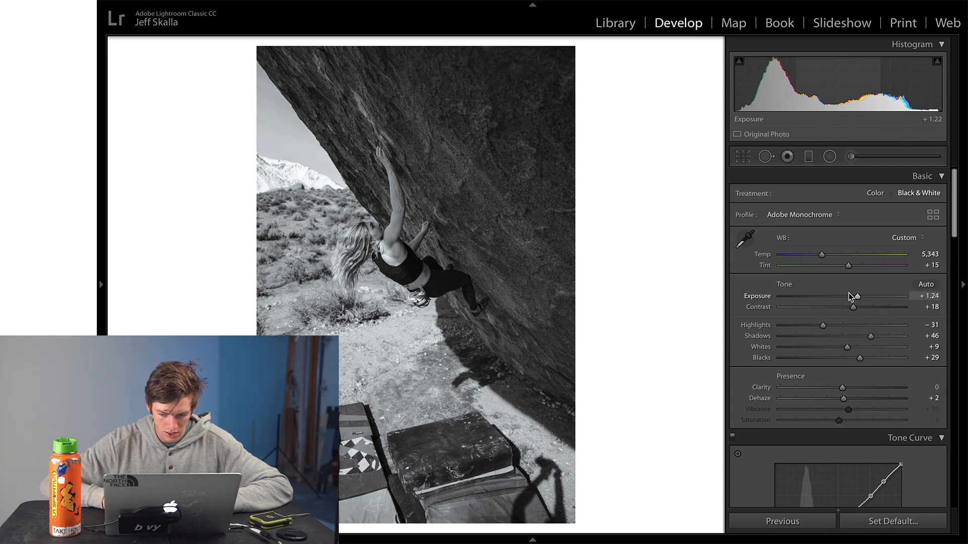
key("backslash")
key("backslash")
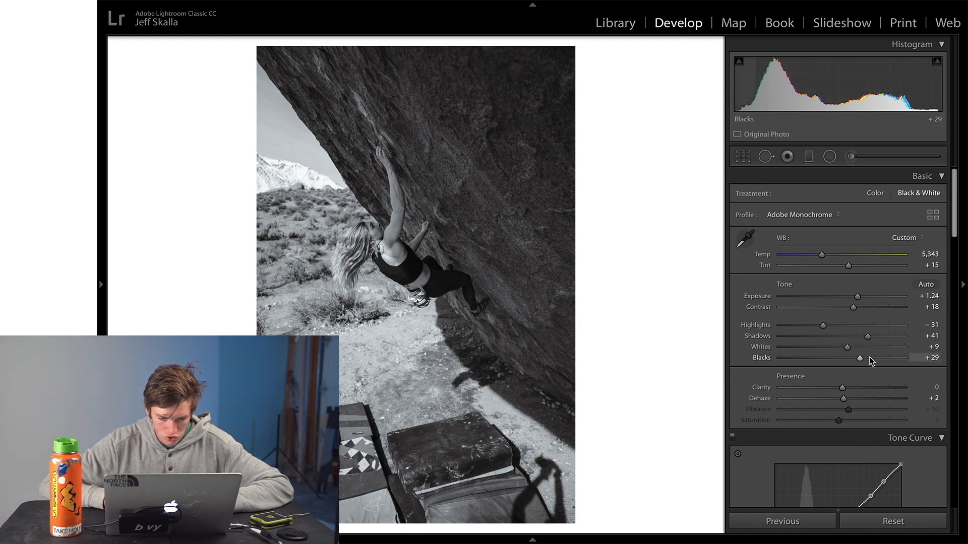
Switch the photo back to Color treatment, set Whites to +12, and look over the remaining adjustment settings
left_click(875, 193)
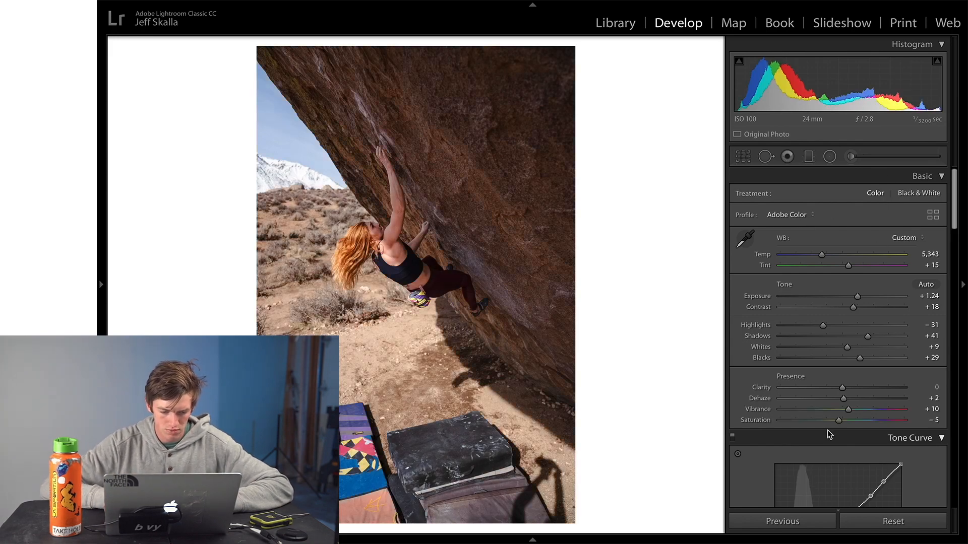
left_click_drag(848, 349, 850, 352)
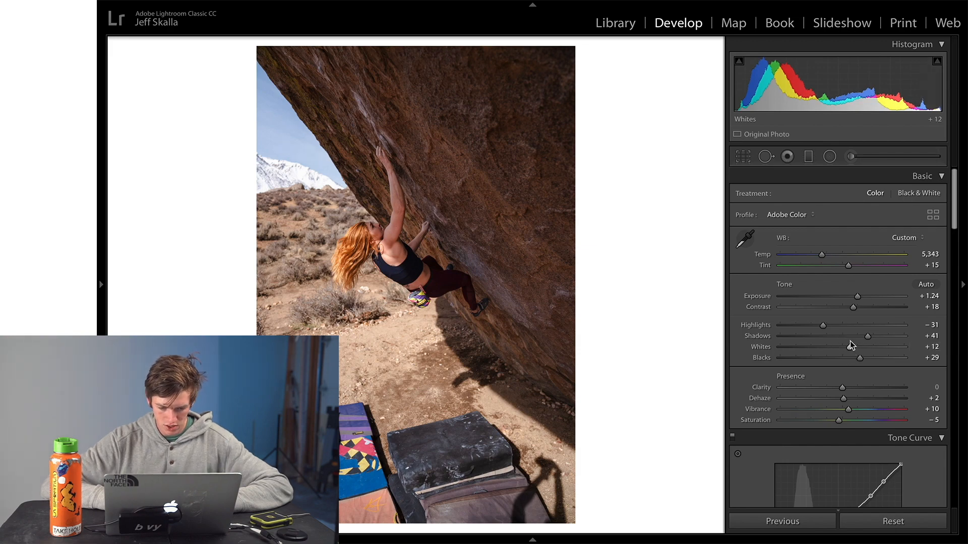
scroll(850, 347, "down", 20)
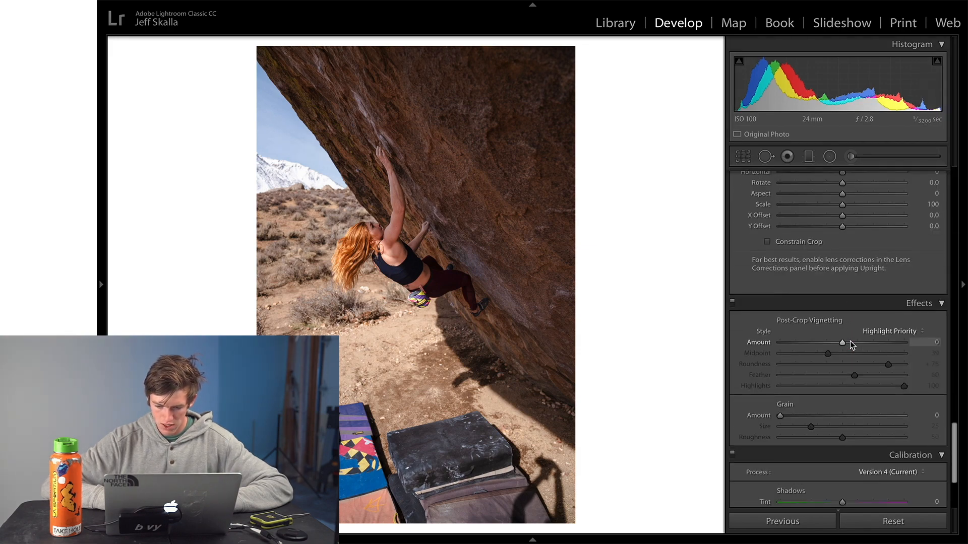
scroll(851, 343, "down", 4)
scroll(849, 341, "up", 15)
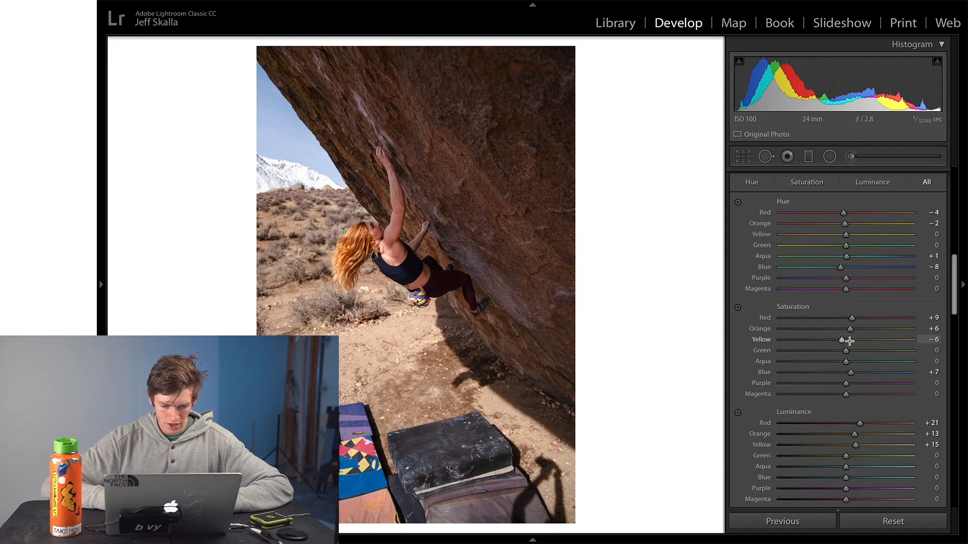
Start cropping the climbing photo and set the crop aspect ratio to 4 x 5 / 8 x 10
scroll(850, 341, "up", 10)
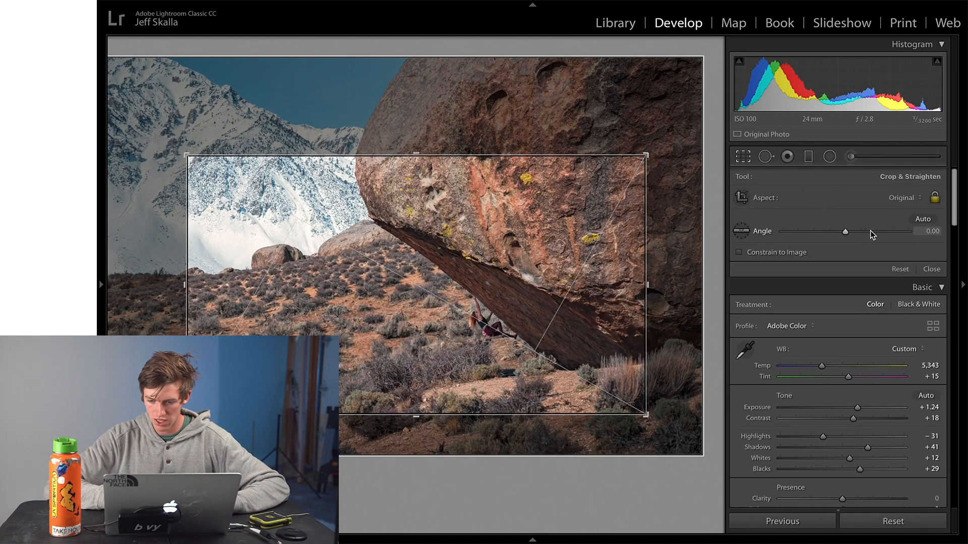
left_click(896, 196)
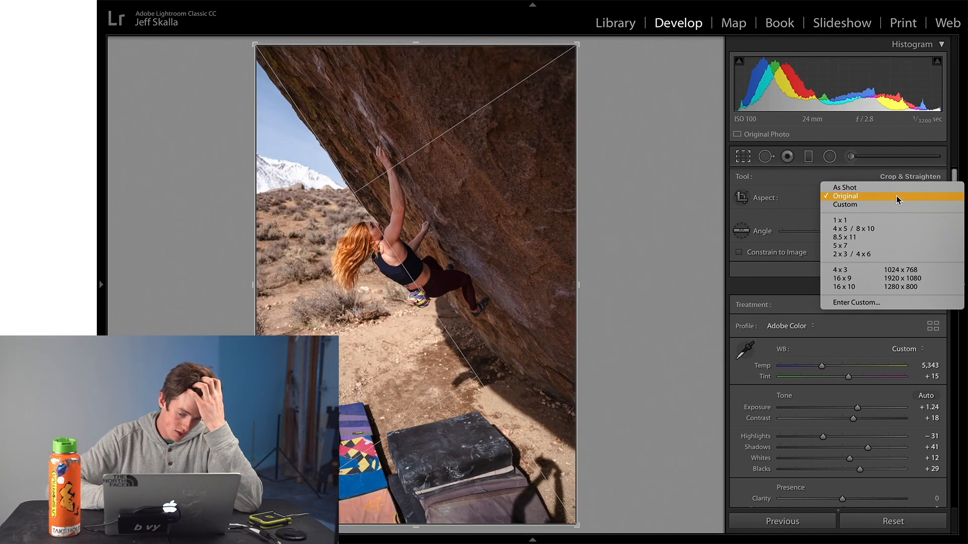
left_click(885, 233)
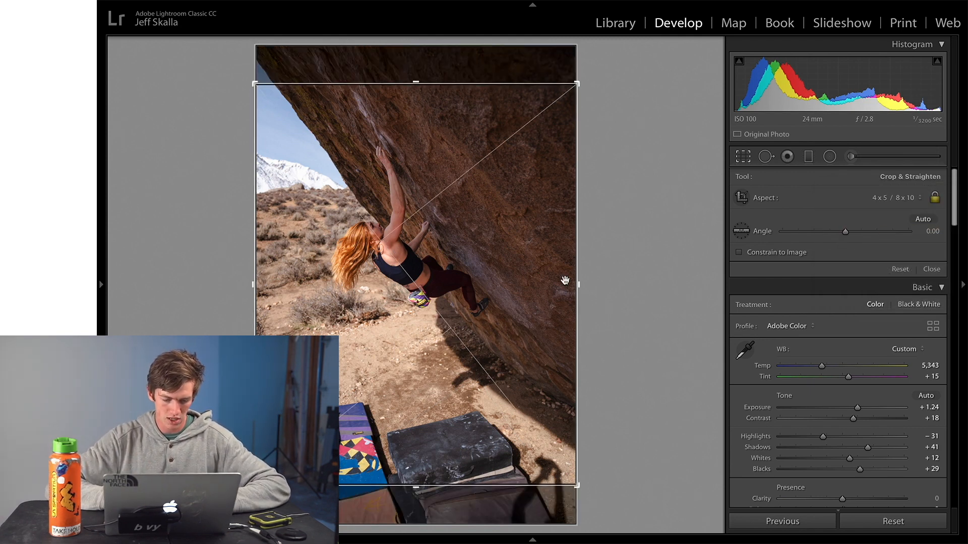
Cycle through the crop guide overlays, including the aspect ratio guides, to judge the composition around the climber
key("o")
key("o")
key("o")
key("o")
key("o")
key("o")
key("o")
key("o")
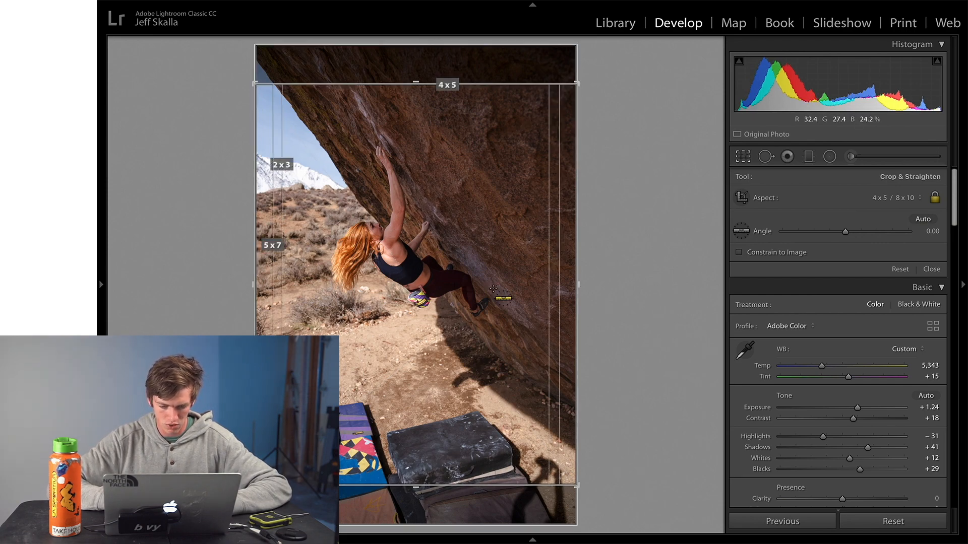
key("o")
key("o")
key("o")
key("o")
key("o")
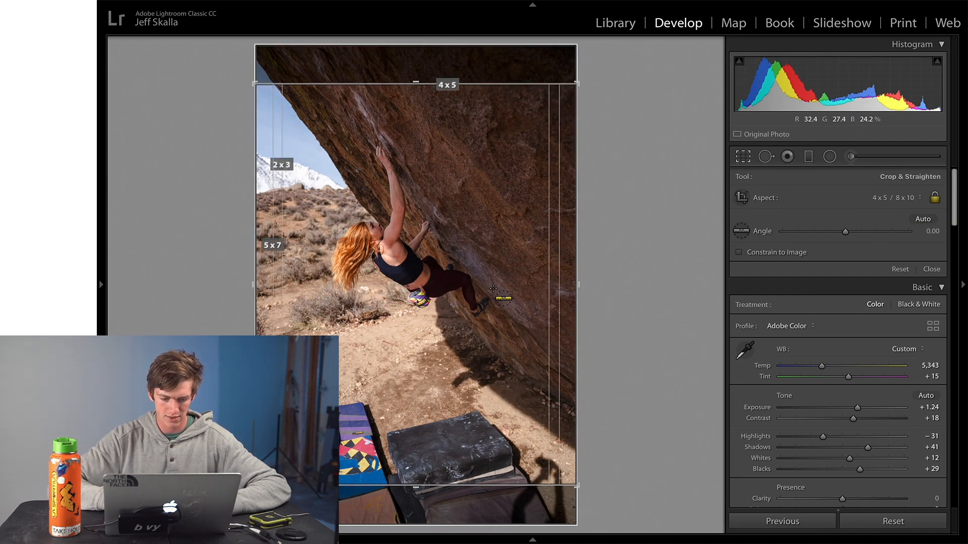
key("o")
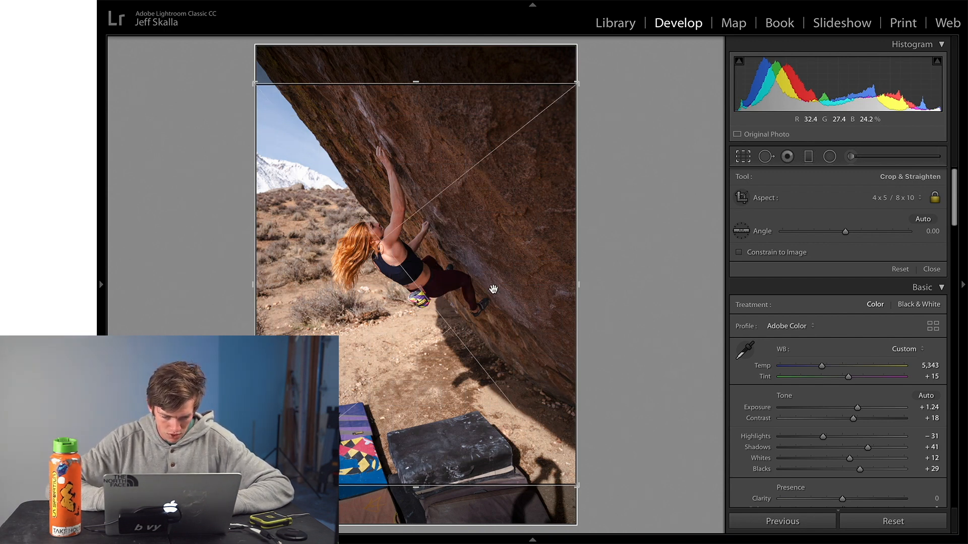
key("shift+o")
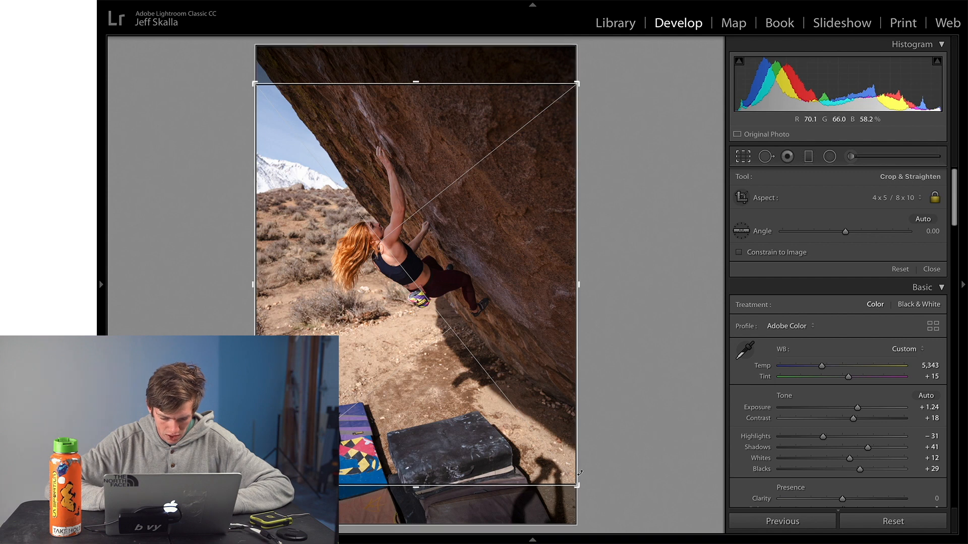
Tighten the 4 x 5 crop slightly from its lower-right corner and cycle the guide overlay to the golden ratio grid
left_click_drag(578, 487, 570, 476)
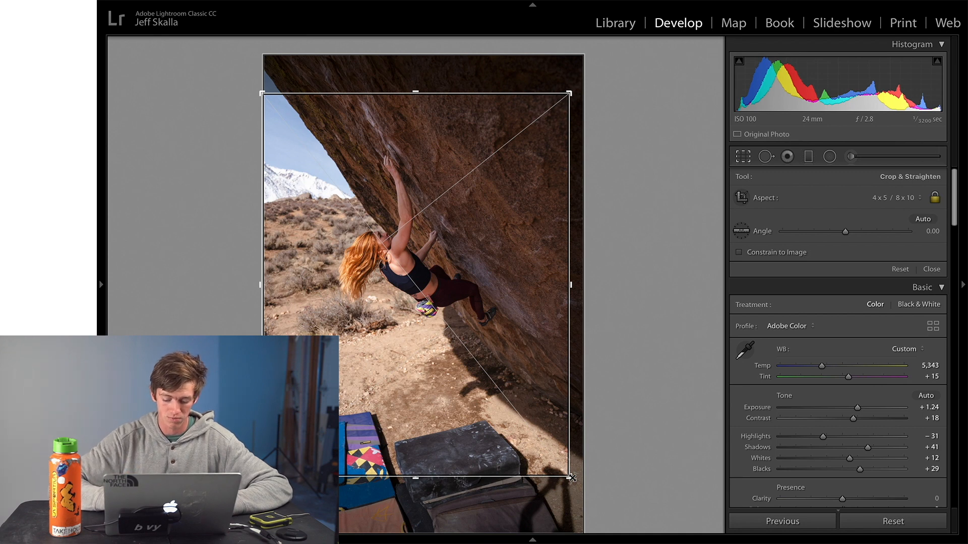
key("shift+o")
key("o")
key("o")
key("o")
key("o")
key("o")
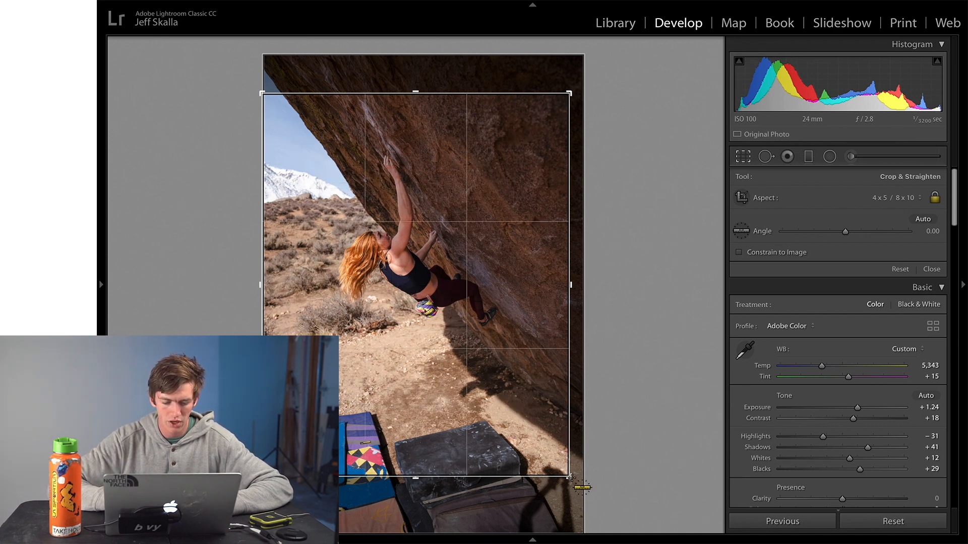
key("o")
key("o")
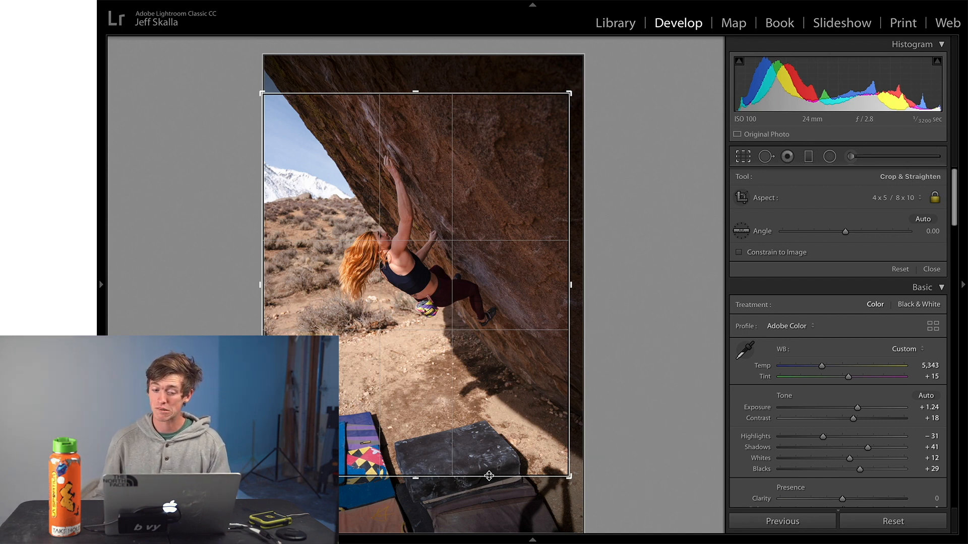
Resize and reposition the 4 x 5 crop to frame the climber and black crash pad, trimming the photo's top, bottom and right edges, and apply it
left_click_drag(454, 289, 455, 288)
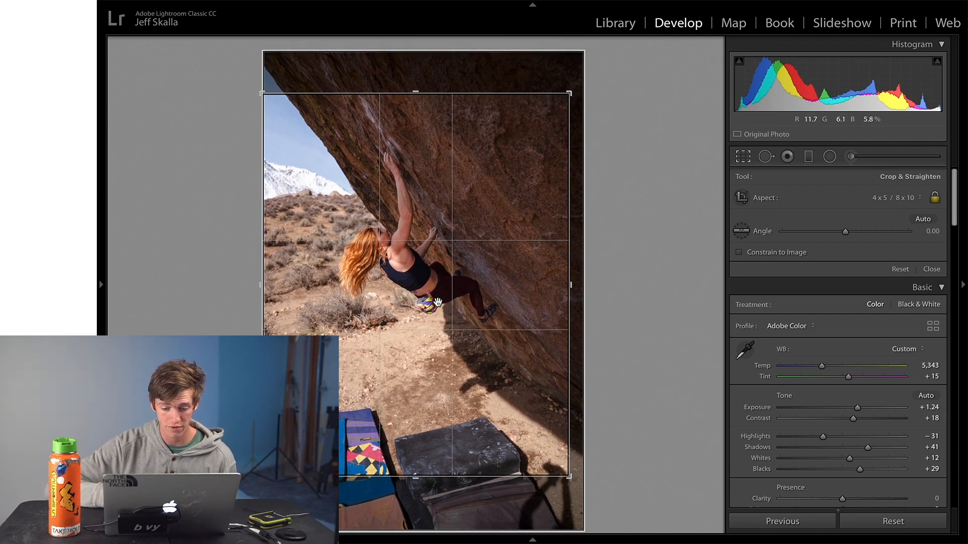
left_click_drag(566, 283, 572, 286)
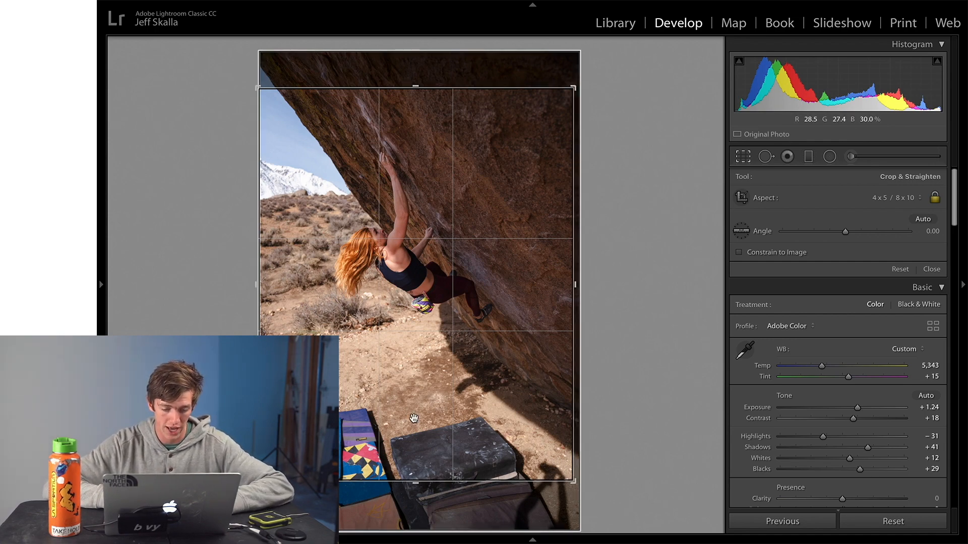
left_click_drag(437, 453, 419, 467)
left_click_drag(439, 424, 450, 426)
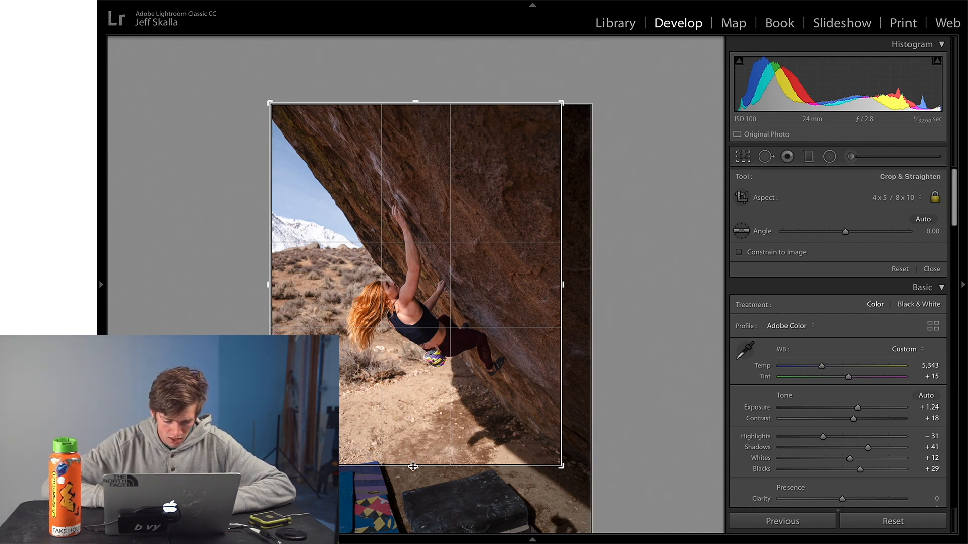
left_click_drag(562, 467, 570, 475)
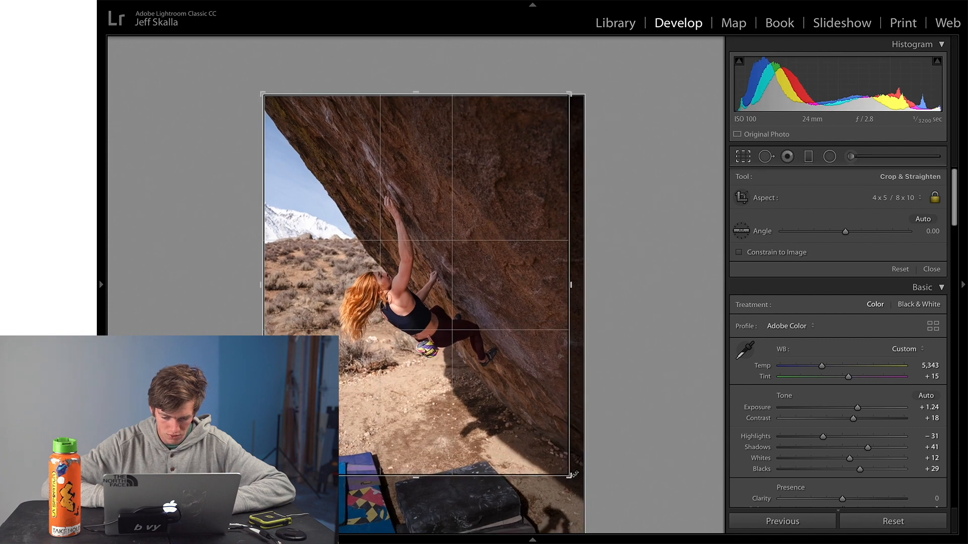
left_click_drag(551, 392, 574, 391)
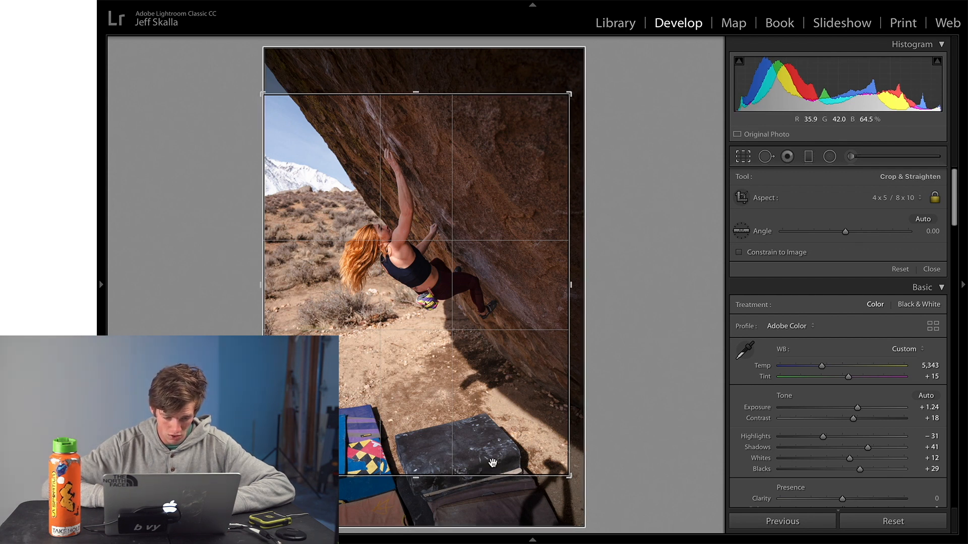
key("Return")
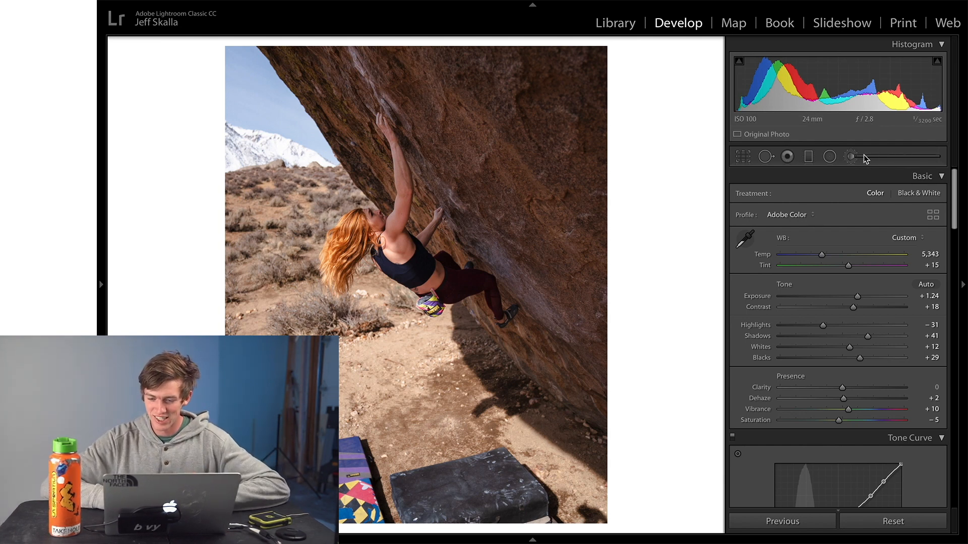
Remove the distracting orange object near the photo's left edge with the Heal spot removal brush at size 76, feather 65 and opacity 100
left_click(766, 156)
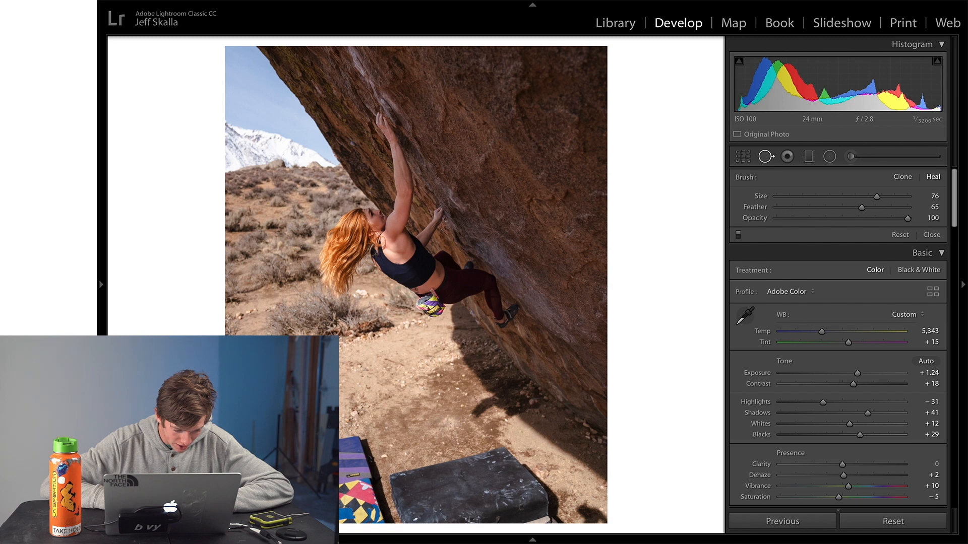
left_click(351, 447)
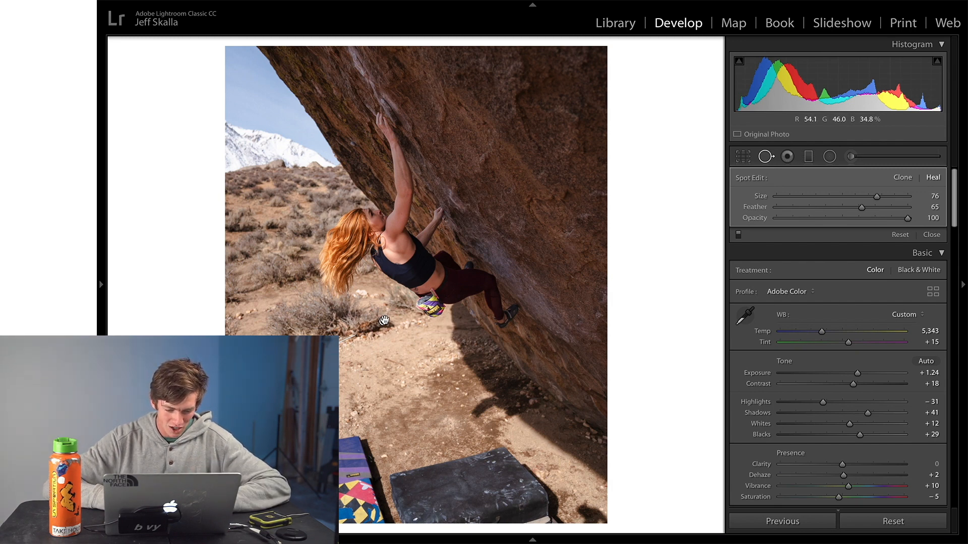
mouse_move(383, 321)
left_mouse_down()
mouse_move(387, 360)
mouse_move(346, 363)
mouse_move(384, 351)
mouse_move(376, 331)
left_mouse_up()
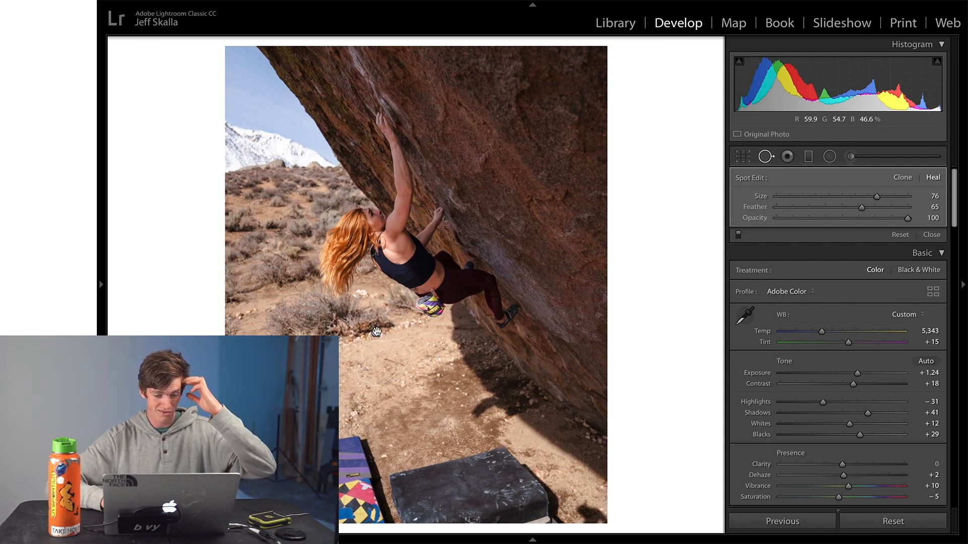
key("super+z")
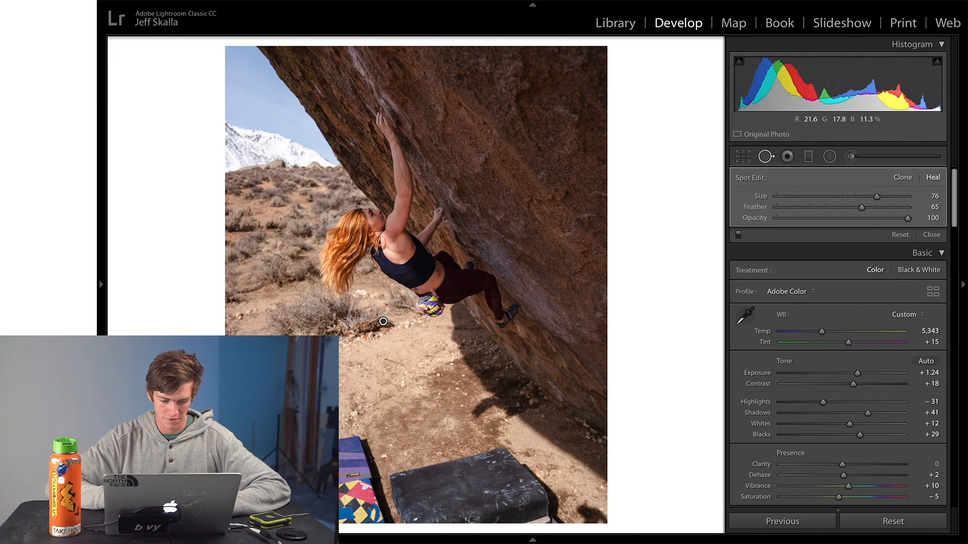
key("q")
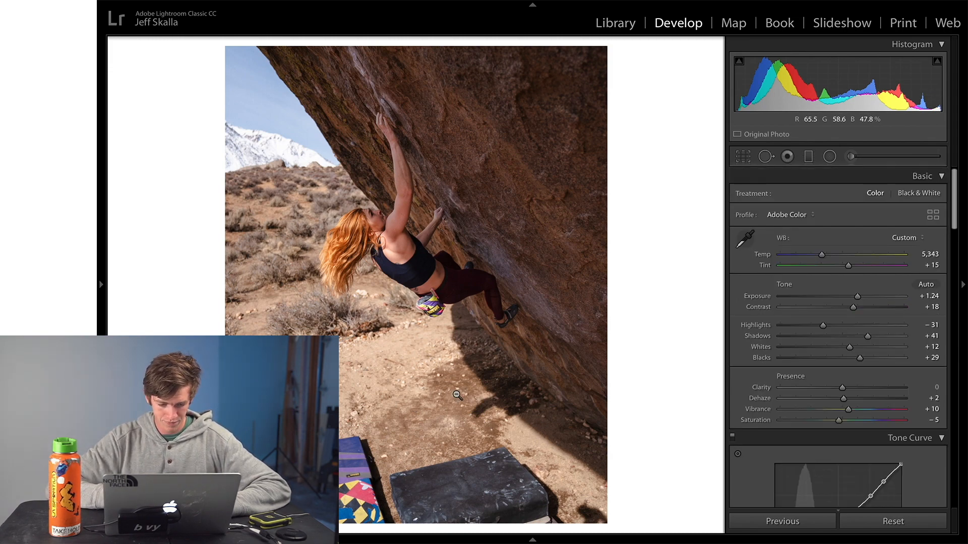
View the edited climbing photo full screen and compare it with the adjacent silhouette photo and the unedited, uncropped version
key("f")
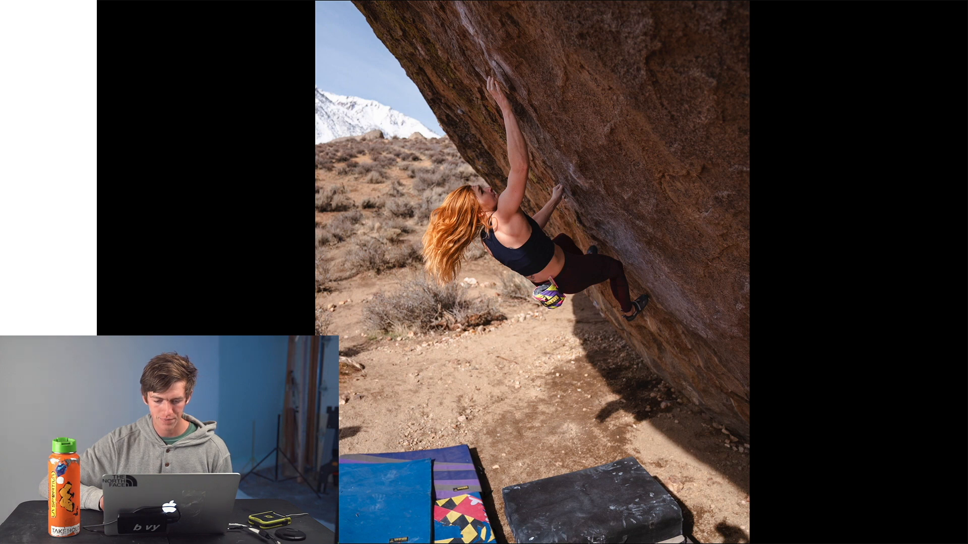
key("Right")
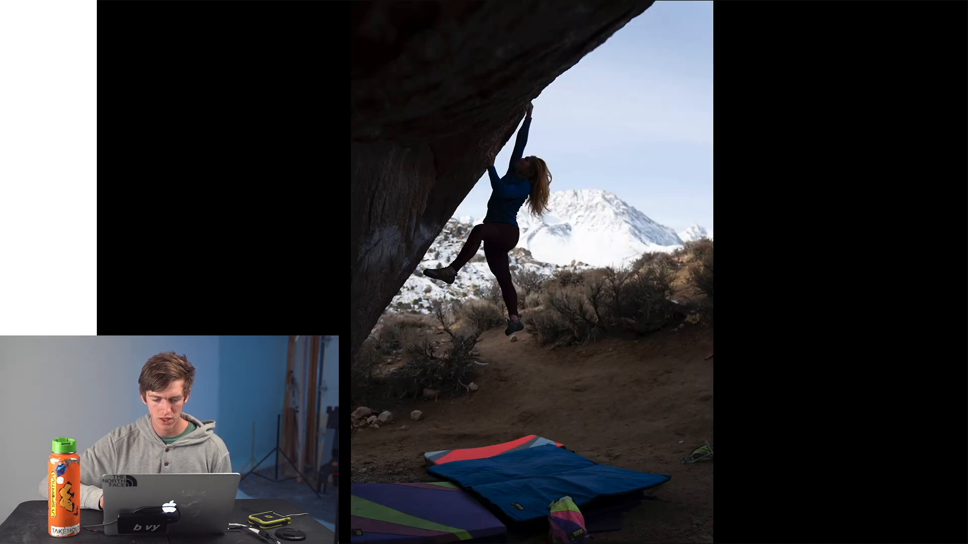
key("Left")
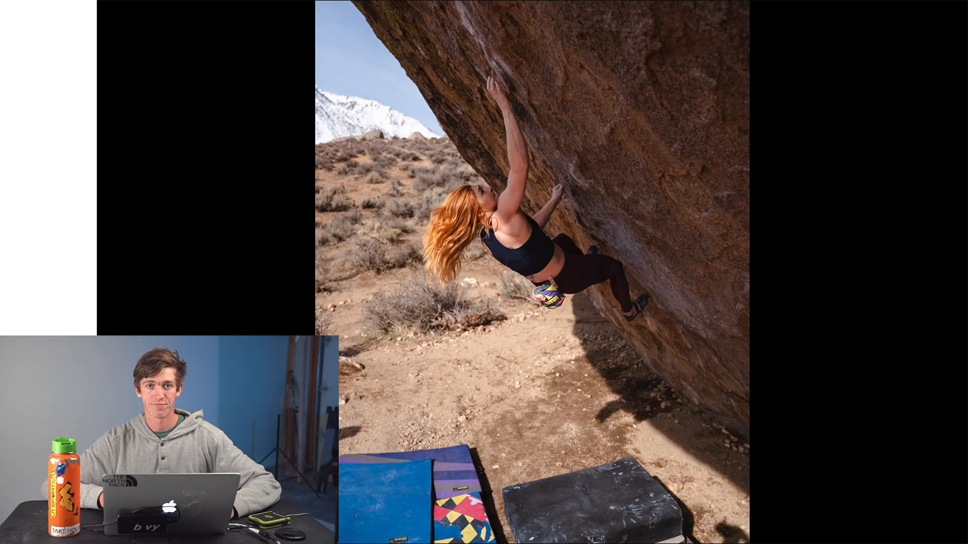
key("Right")
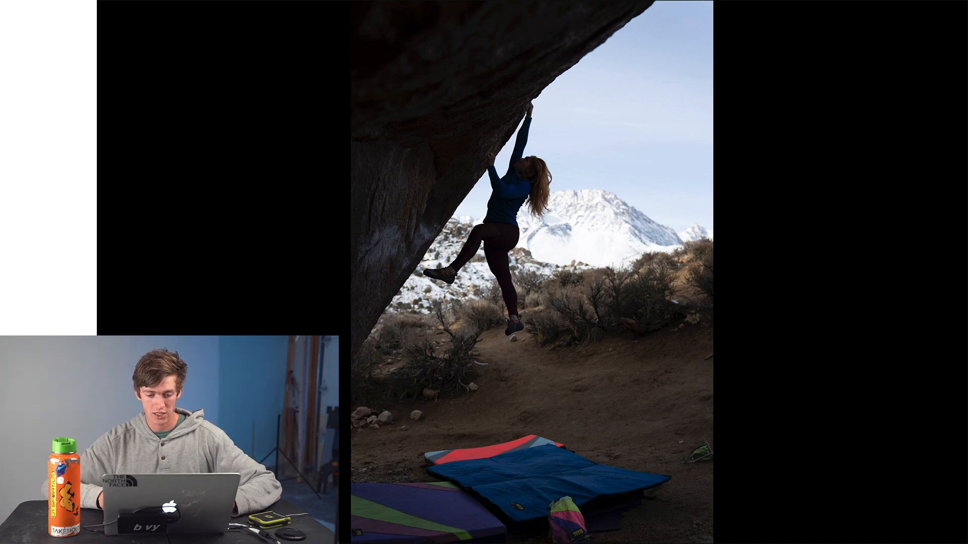
key("Left")
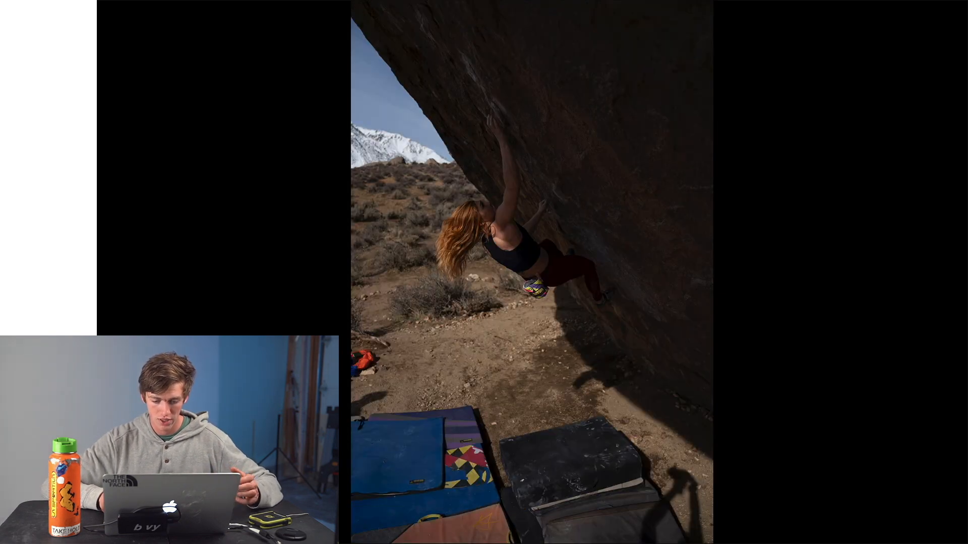